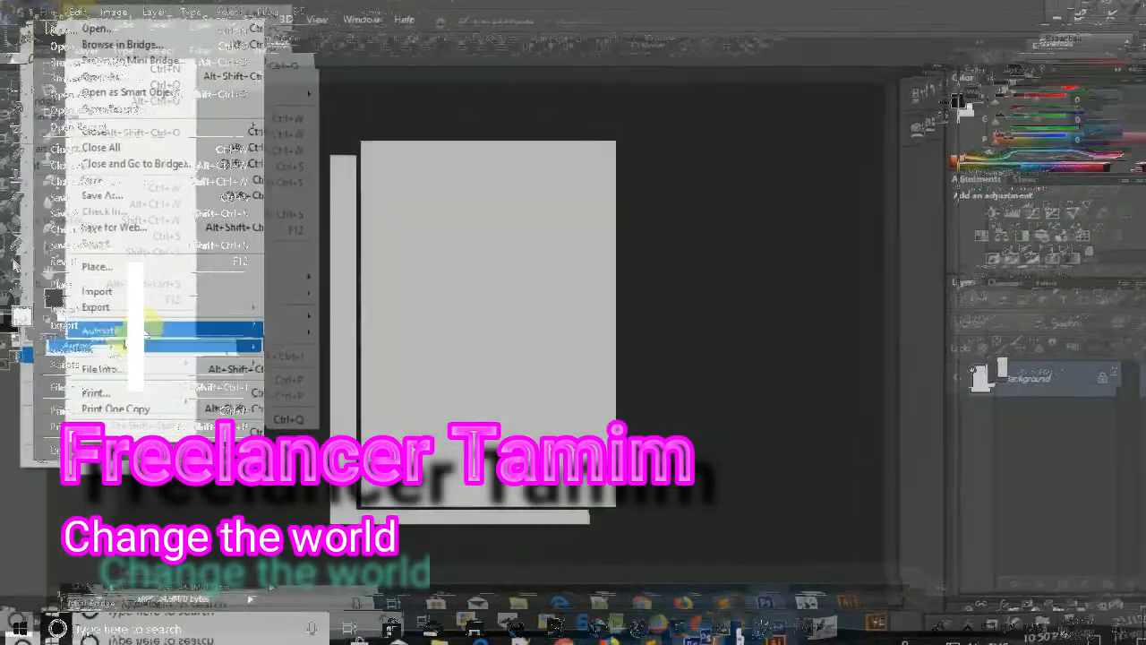
- Add a new layer above the Background and fill it with the black foreground colour
{"action": "left_click", "coordinate": [114, 288]}
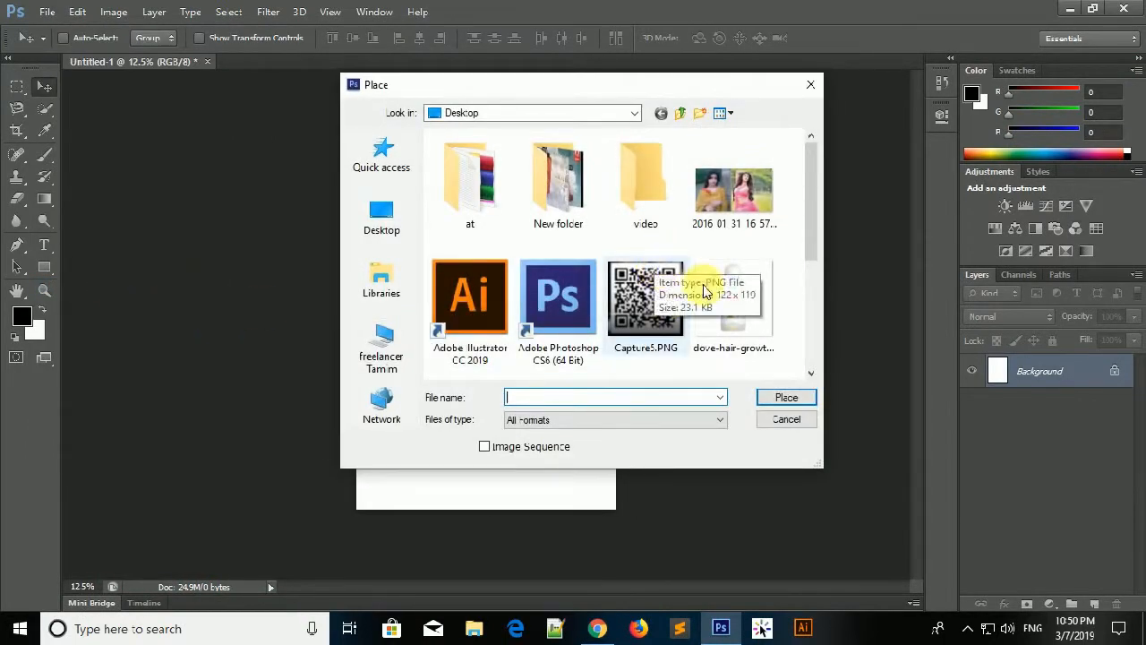
{"action": "left_click", "coordinate": [818, 90]}
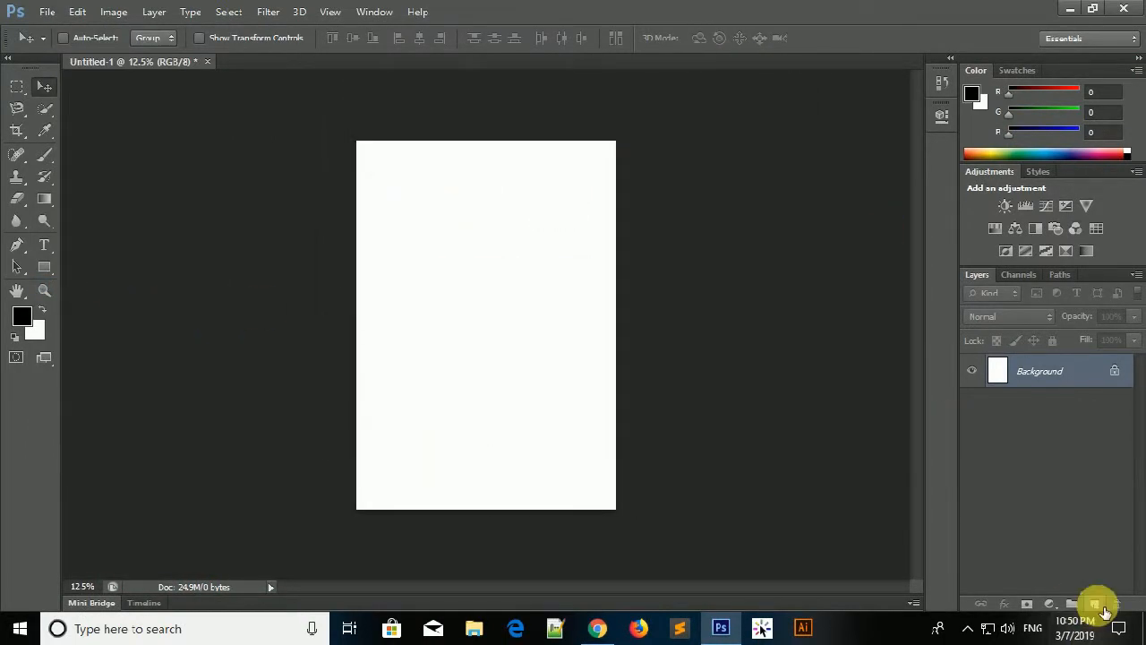
{"action": "left_click", "coordinate": [1094, 605]}
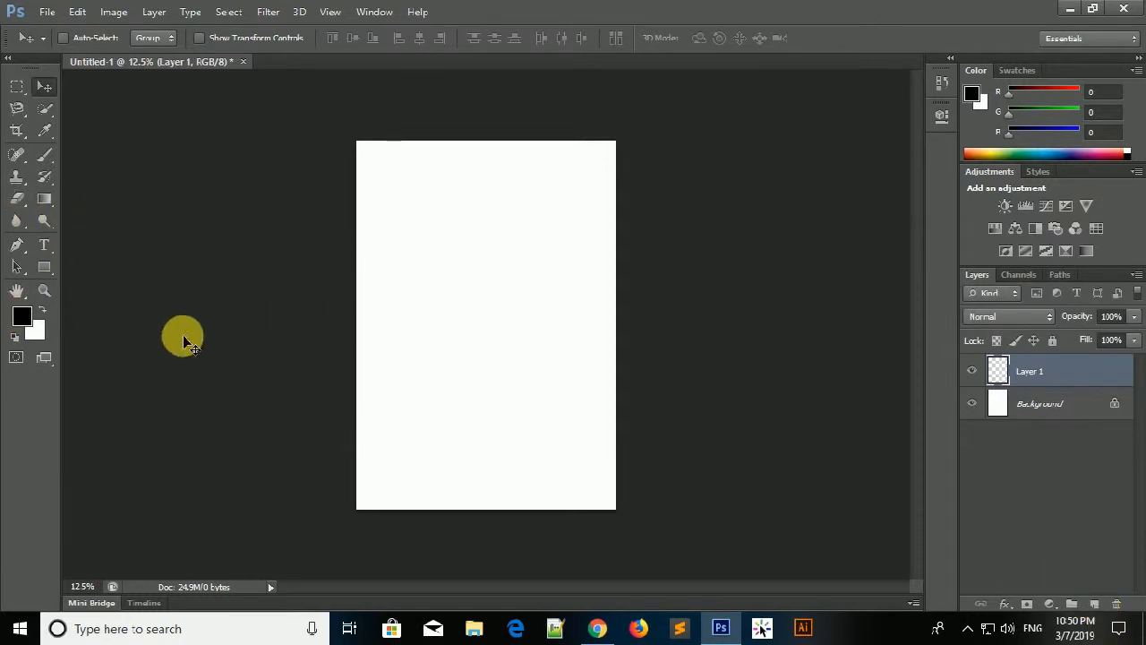
{"action": "key", "text": "alt+BackSpace"}
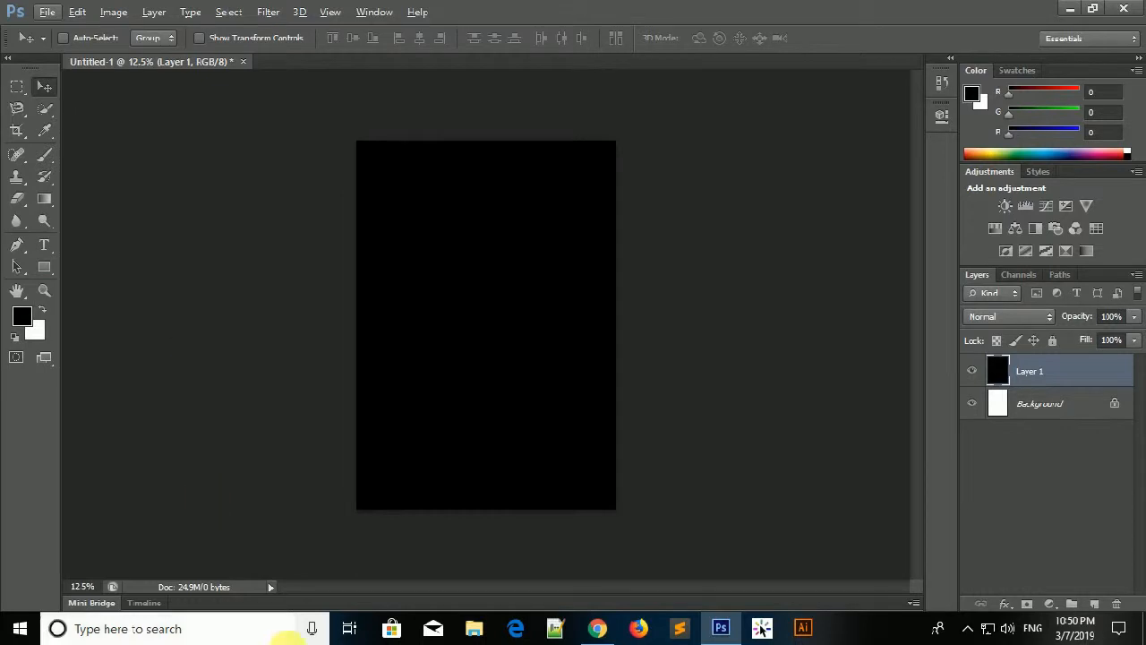
{"action": "left_click", "coordinate": [1098, 606]}
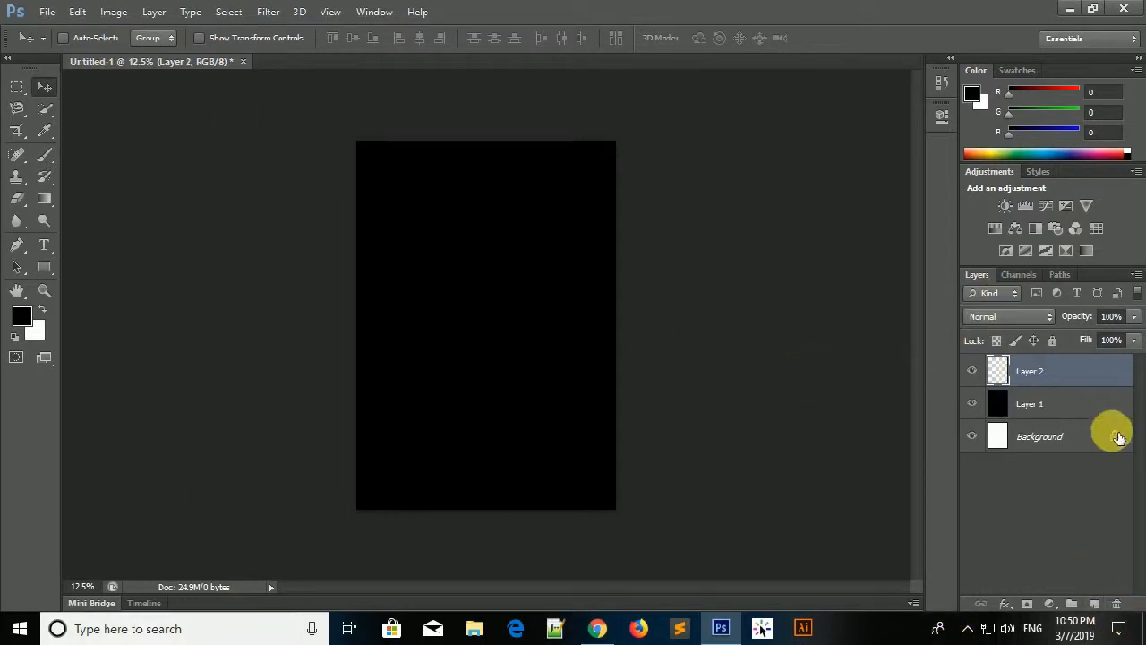
{"action": "left_click", "coordinate": [1116, 604]}
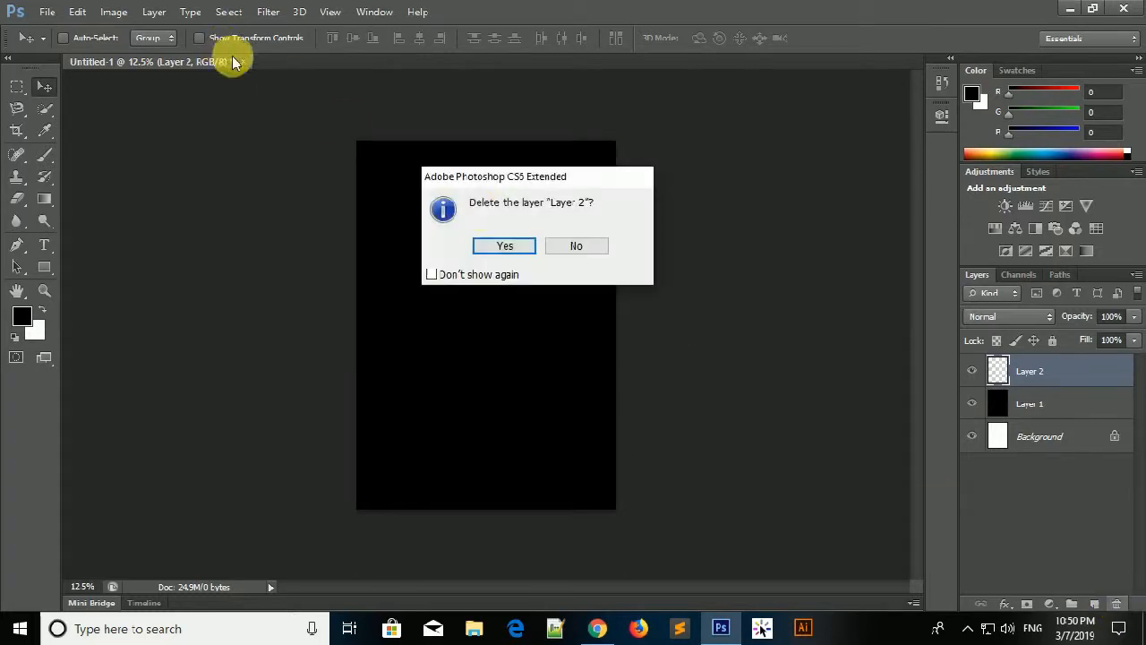
{"action": "left_click", "coordinate": [505, 247]}
{"action": "left_click", "coordinate": [46, 12]}
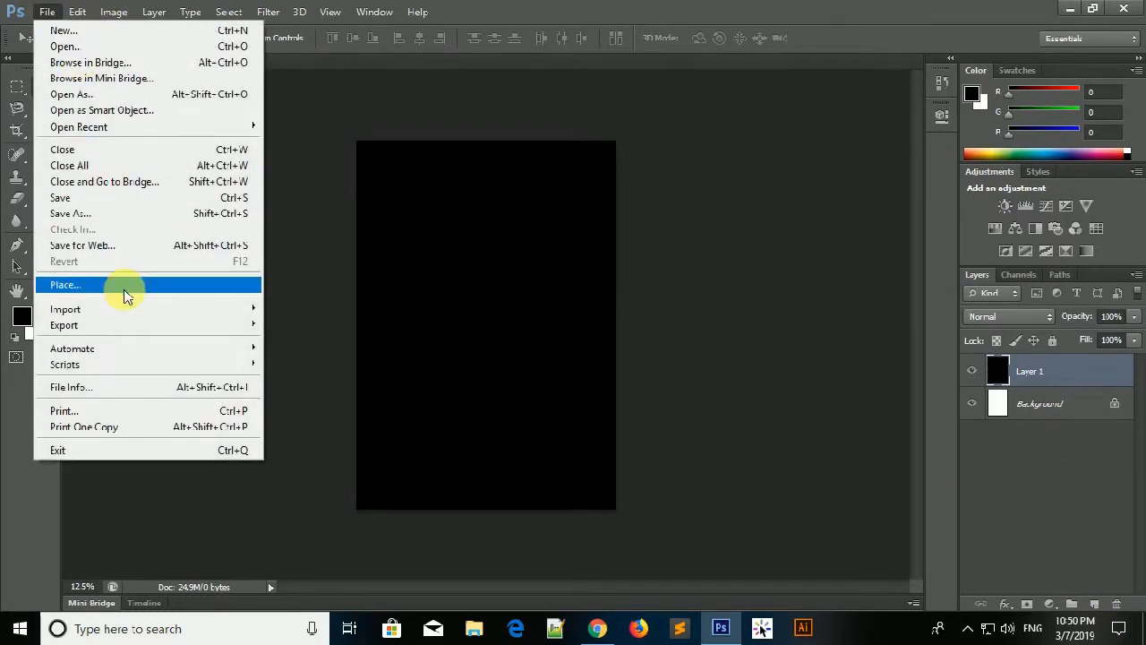
{"action": "left_click", "coordinate": [124, 285]}
{"action": "scroll", "coordinate": [622, 275], "scroll_direction": "down", "scroll_amount": 3}
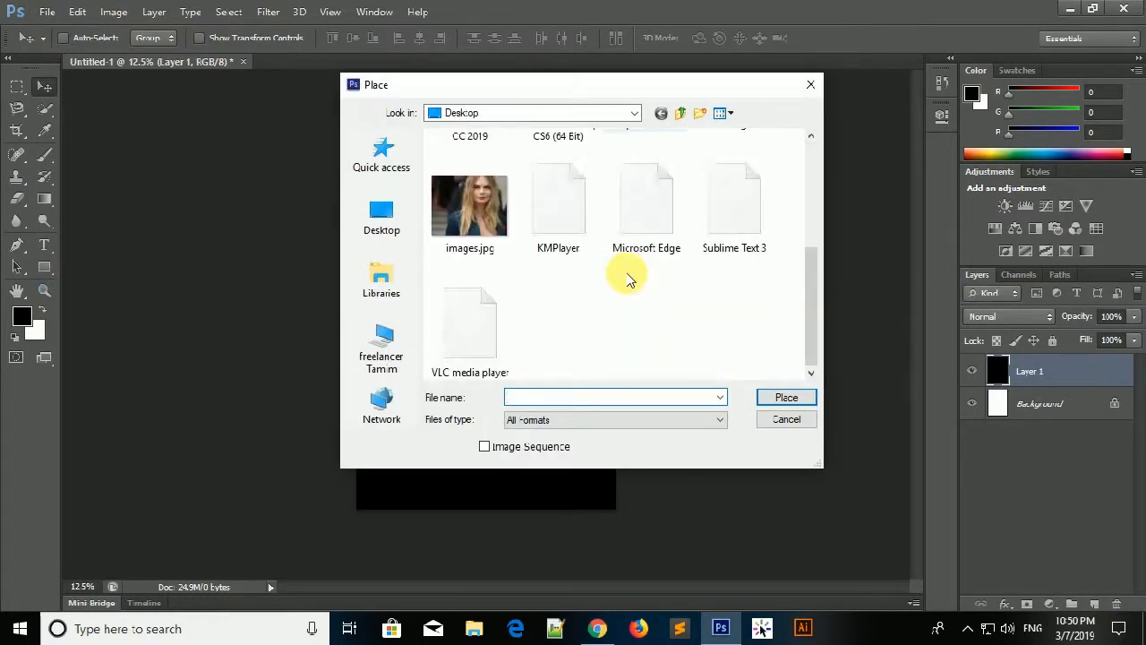
{"action": "double_click", "coordinate": [499, 238]}
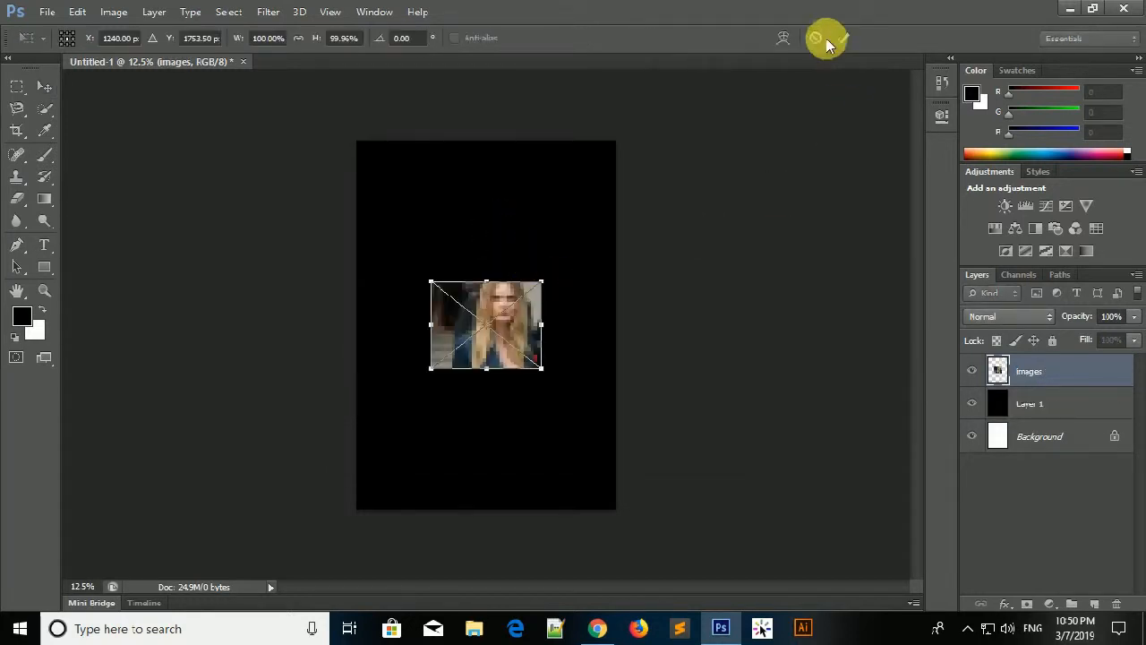
{"action": "left_click", "coordinate": [815, 38]}
- Place the 2016_01_31_16_57_58 image with the two photos of women into the document at its default size
{"action": "left_click", "coordinate": [49, 12]}
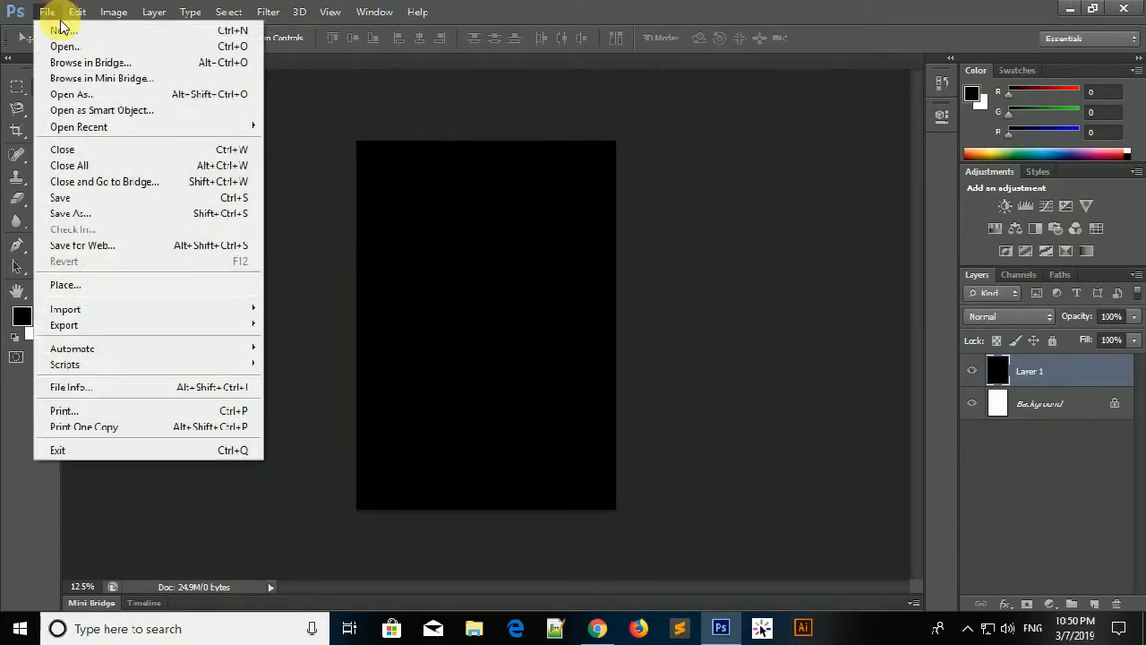
{"action": "left_click", "coordinate": [197, 285]}
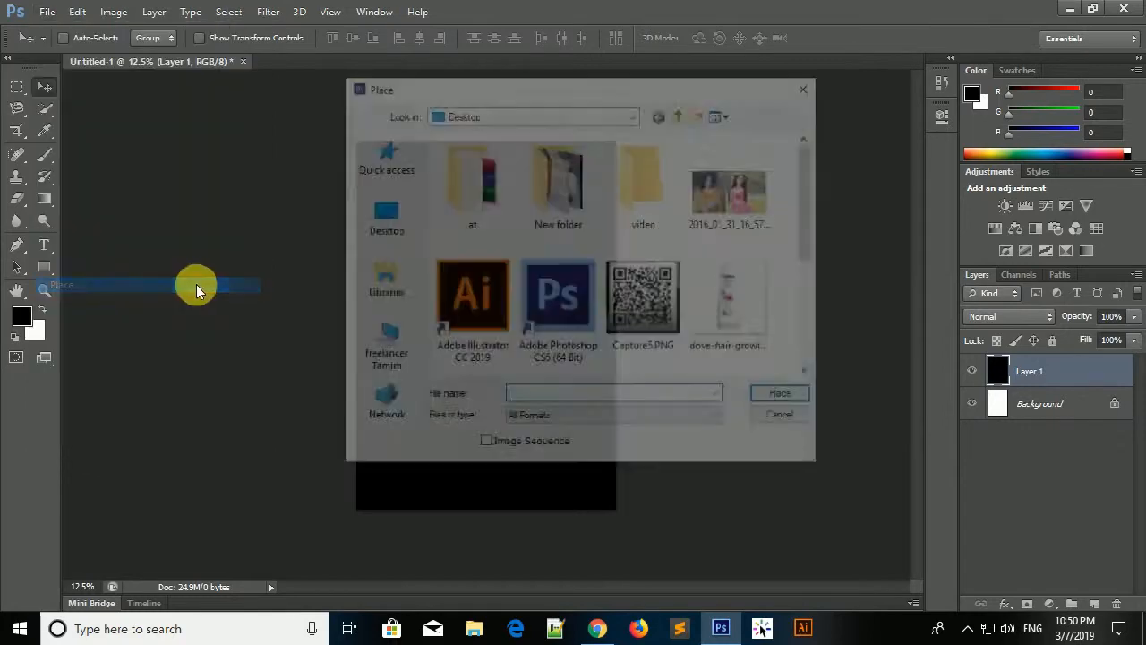
{"action": "double_click", "coordinate": [757, 191]}
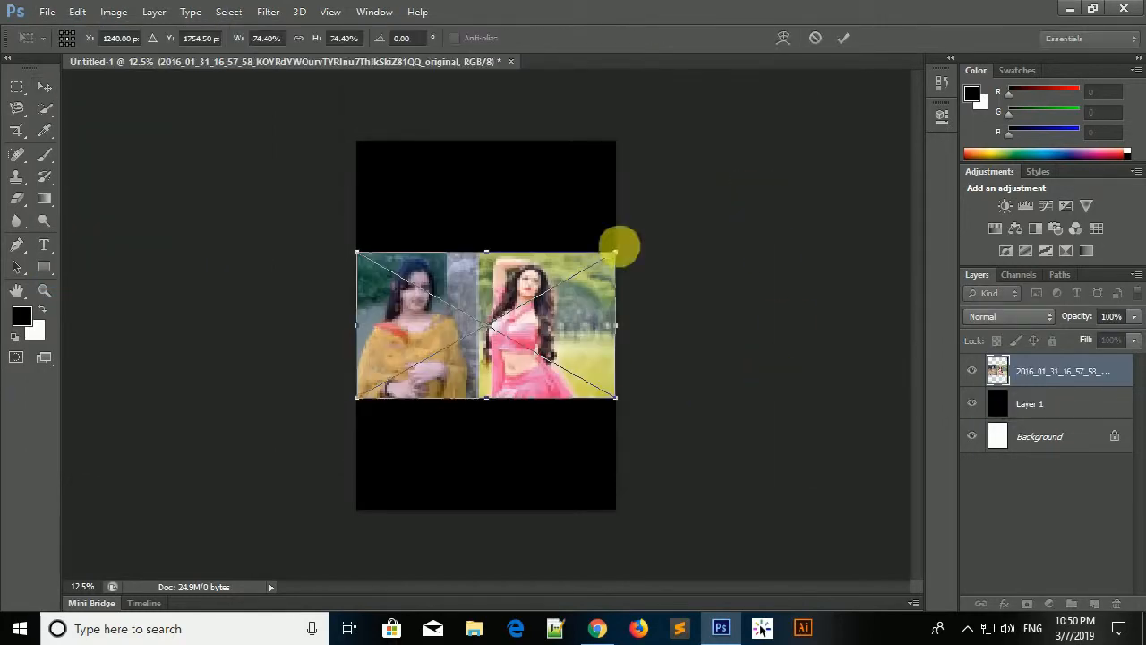
{"action": "left_click", "coordinate": [841, 38]}
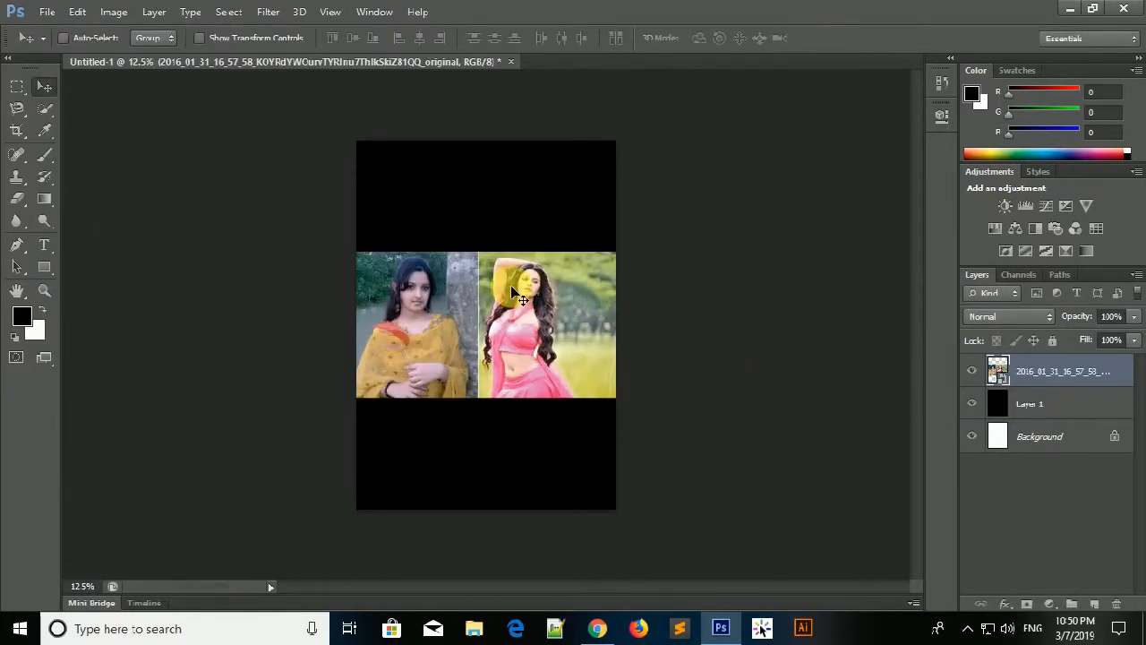
- Try to delete the background beside the woman in yellow using a Quick Selection, then clear the selection
{"action": "key", "text": "ctrl+plus"}
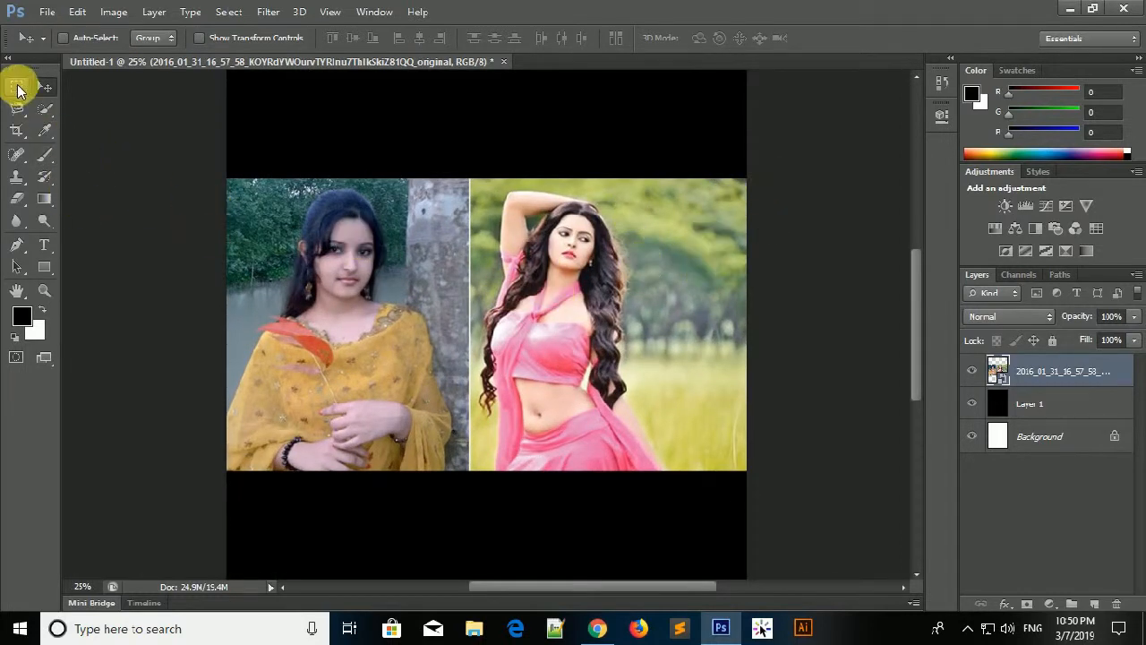
{"action": "left_click", "coordinate": [45, 109]}
{"action": "mouse_move", "coordinate": [299, 243]}
{"action": "left_mouse_down"}
{"action": "mouse_move", "coordinate": [262, 263]}
{"action": "mouse_move", "coordinate": [285, 515]}
{"action": "mouse_move", "coordinate": [325, 462]}
{"action": "left_mouse_up"}
{"action": "key", "text": "Delete"}
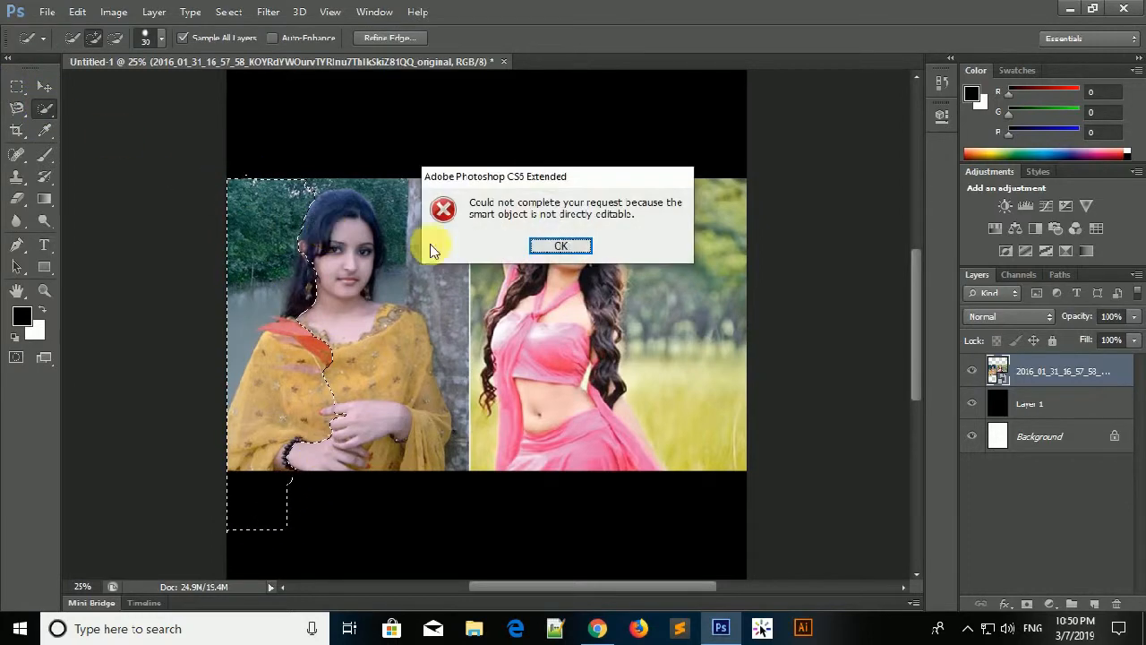
{"action": "left_click", "coordinate": [561, 248]}
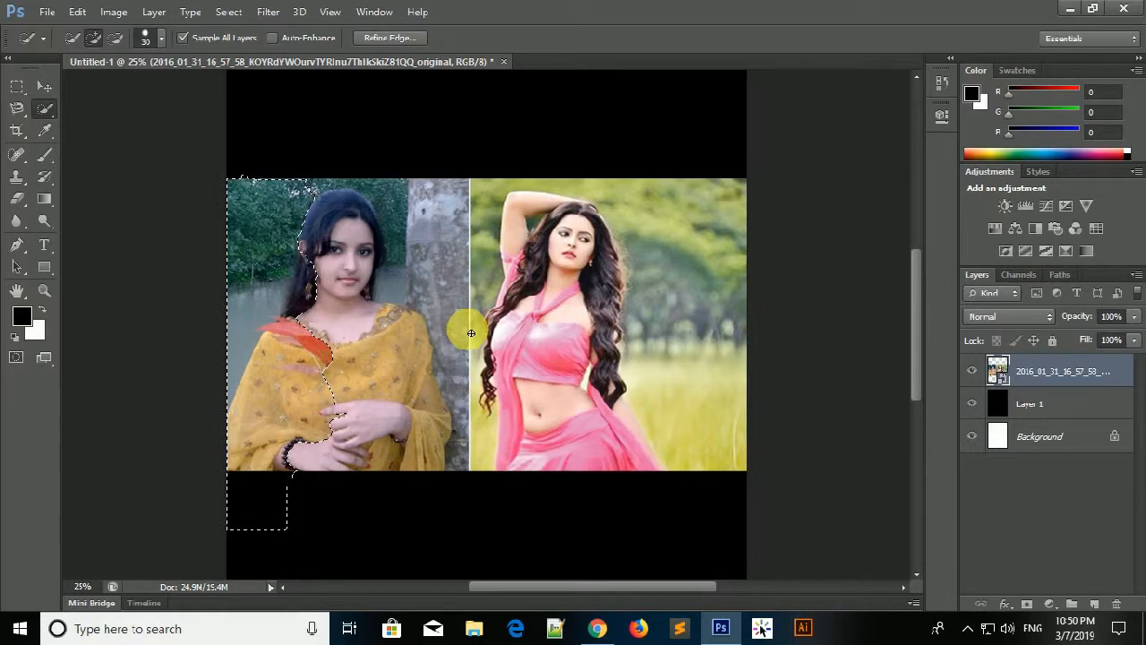
{"action": "key", "text": "ctrl+d"}
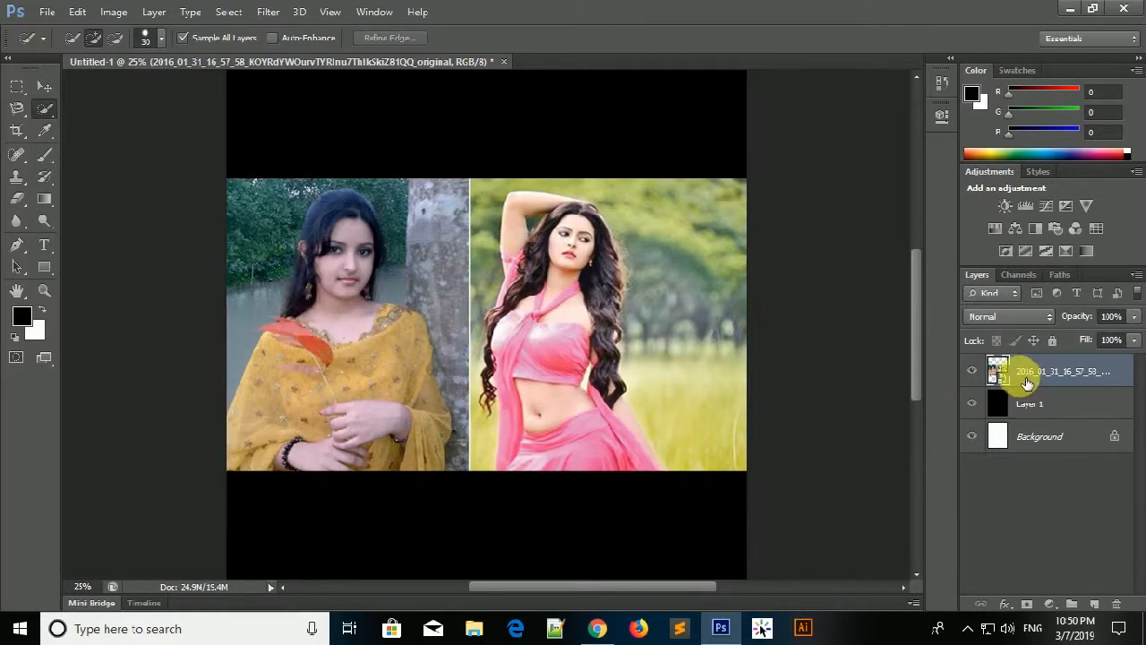
- Rasterize the placed photo layer
{"action": "right_click", "coordinate": [994, 371]}
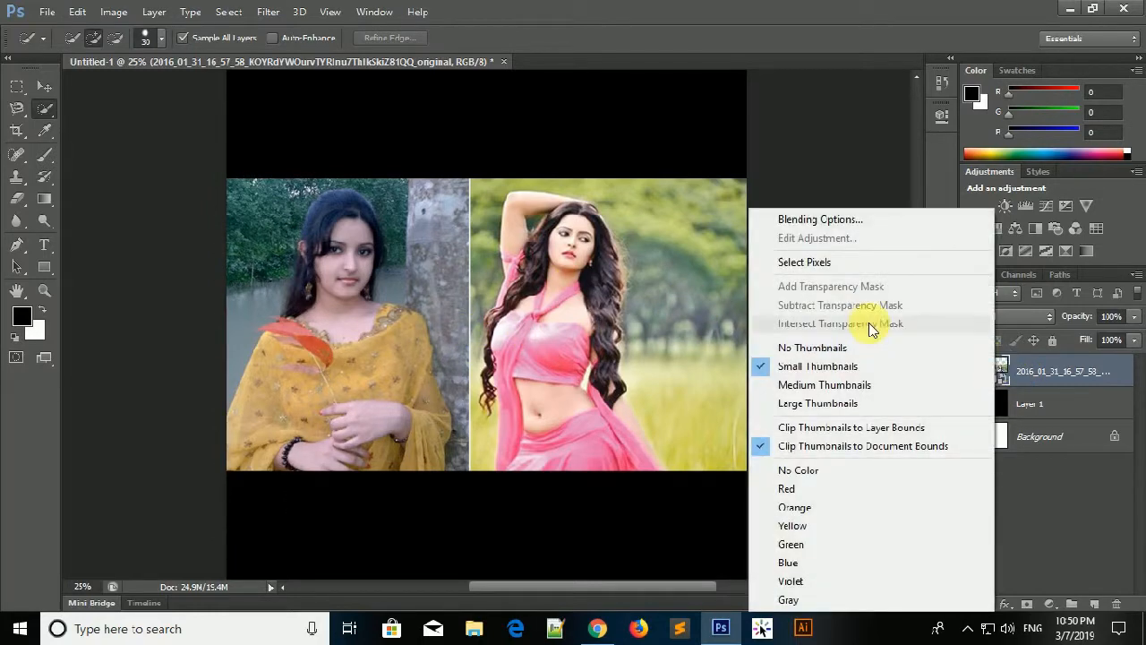
{"action": "left_click", "coordinate": [1029, 374]}
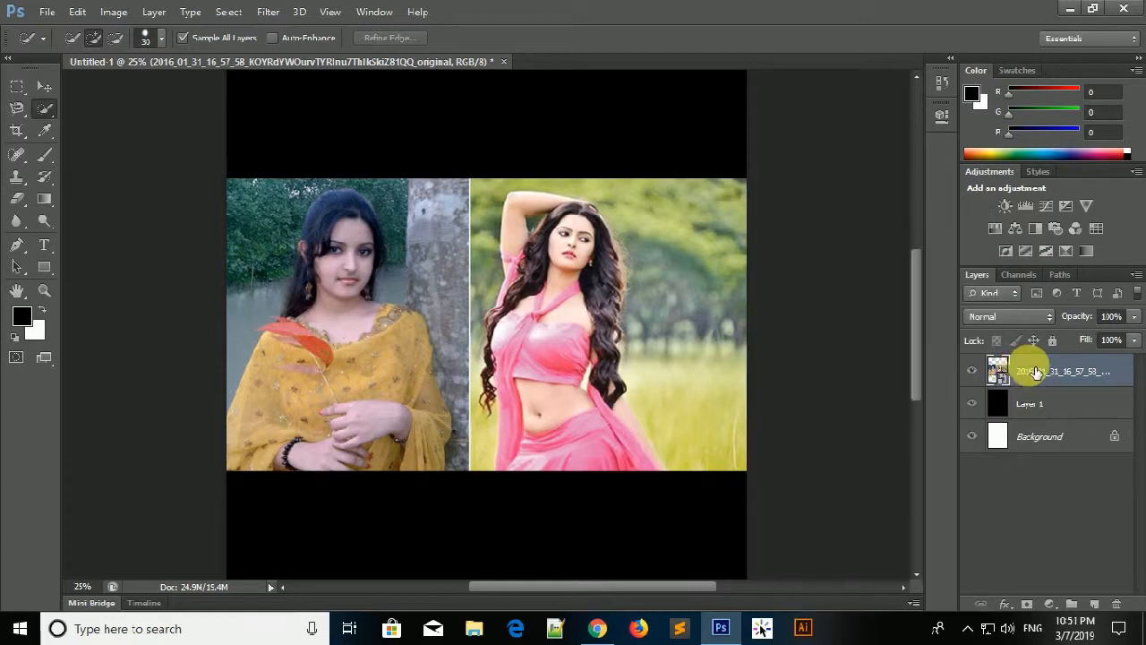
{"action": "right_click", "coordinate": [1037, 372]}
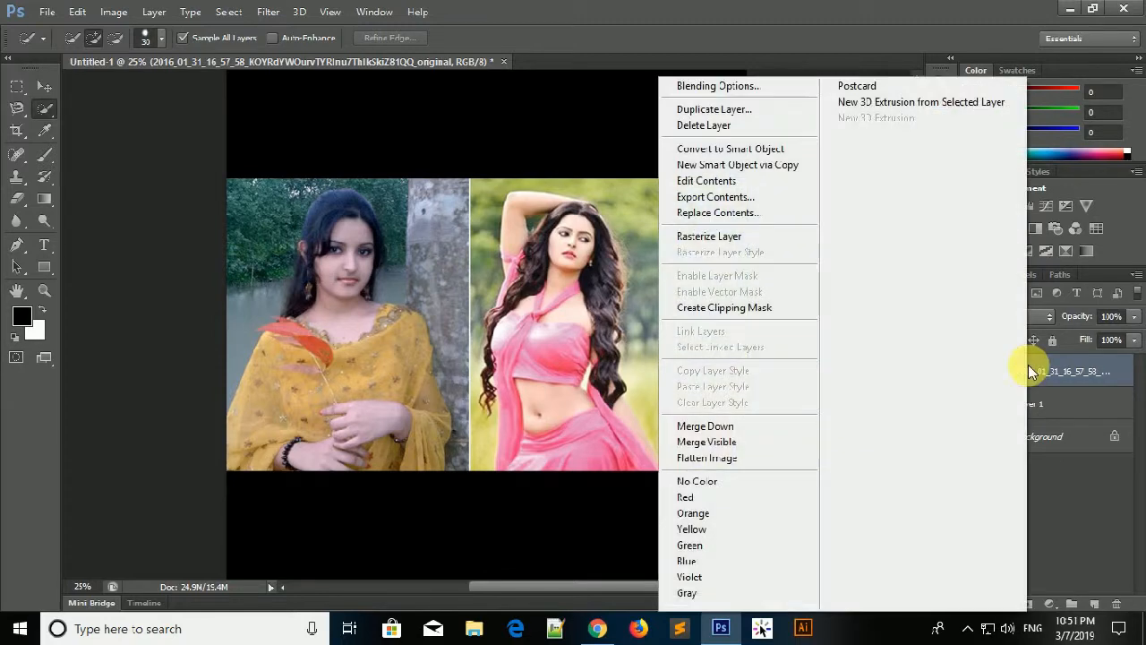
{"action": "left_click", "coordinate": [748, 235]}
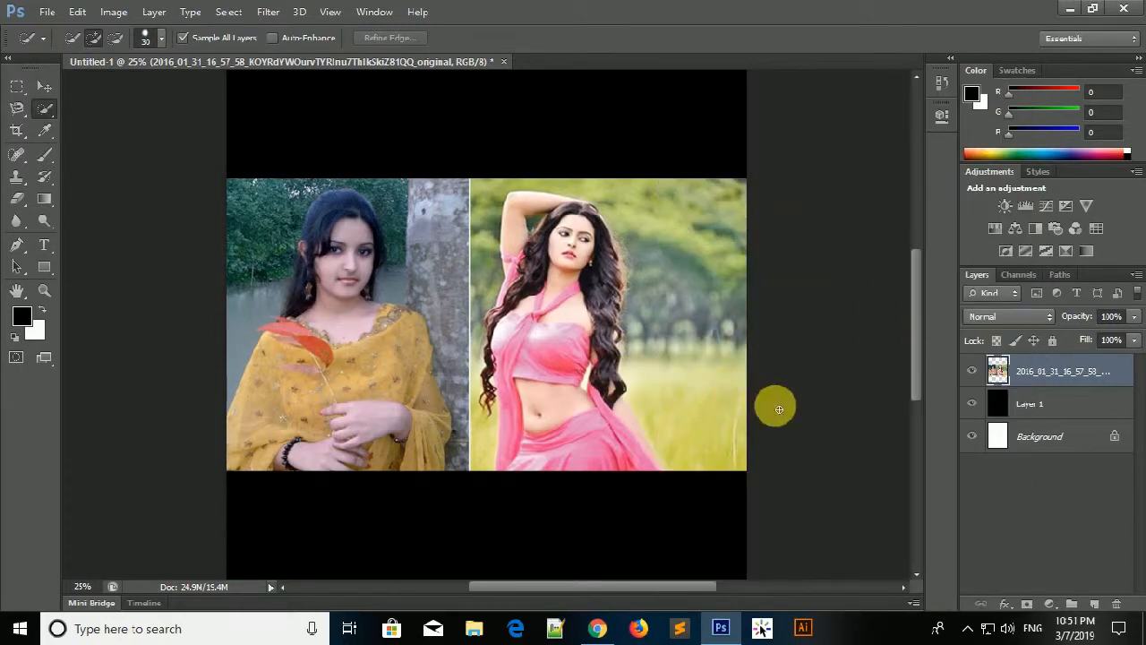
- Quick-select and delete the photo of the woman in yellow and the background behind the woman in pink's hair
{"action": "mouse_move", "coordinate": [258, 189]}
{"action": "left_mouse_down"}
{"action": "mouse_move", "coordinate": [343, 525]}
{"action": "mouse_move", "coordinate": [374, 563]}
{"action": "mouse_move", "coordinate": [376, 550]}
{"action": "left_mouse_up"}
{"action": "key", "text": "Delete"}
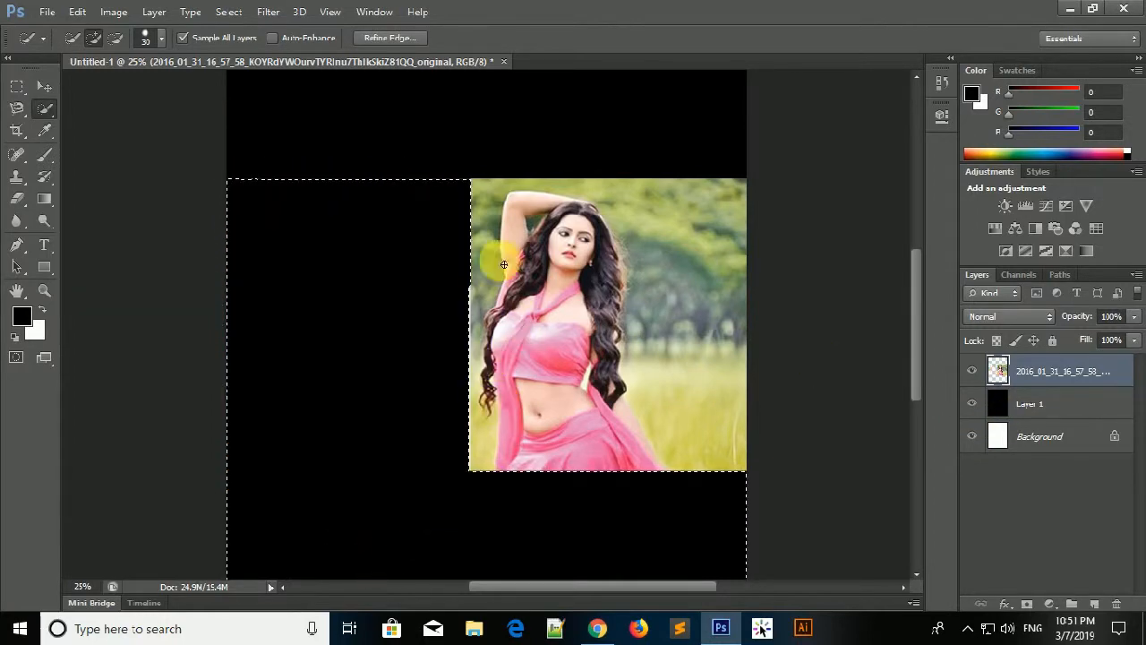
{"action": "mouse_move", "coordinate": [639, 187]}
{"action": "left_mouse_down"}
{"action": "mouse_move", "coordinate": [704, 267]}
{"action": "mouse_move", "coordinate": [742, 386]}
{"action": "mouse_move", "coordinate": [763, 550]}
{"action": "left_mouse_up"}
{"action": "key", "text": "Delete"}
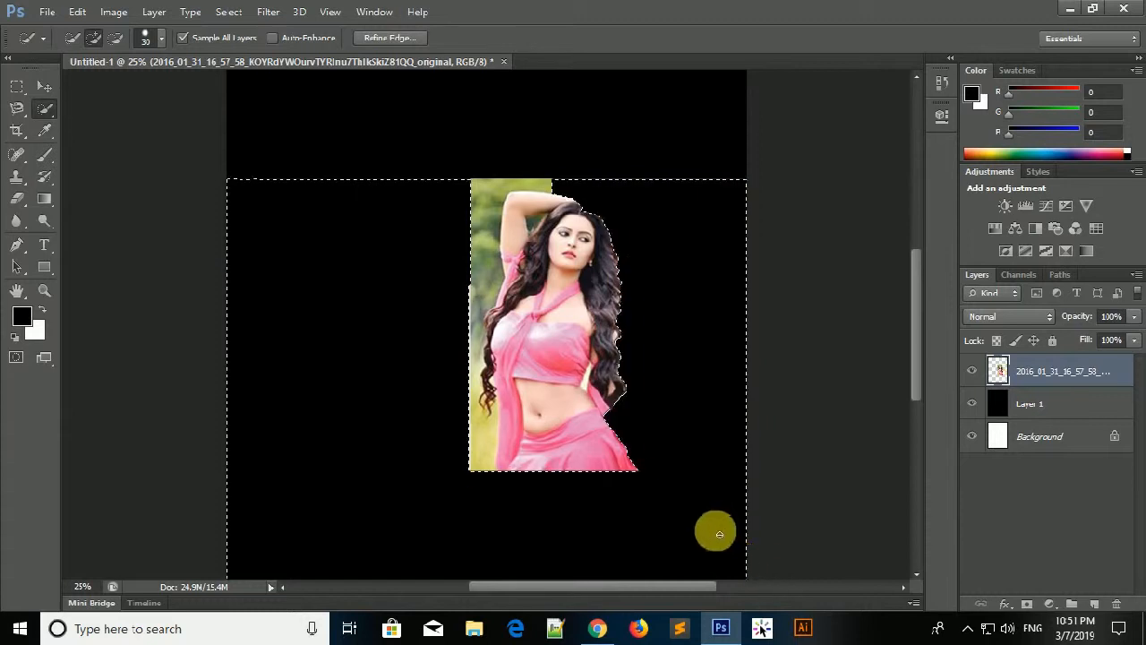
- Quick-select and delete the remaining green and yellow background strip beside the woman in pink's raised arm and scarf, then deselect
{"action": "left_click", "coordinate": [487, 204]}
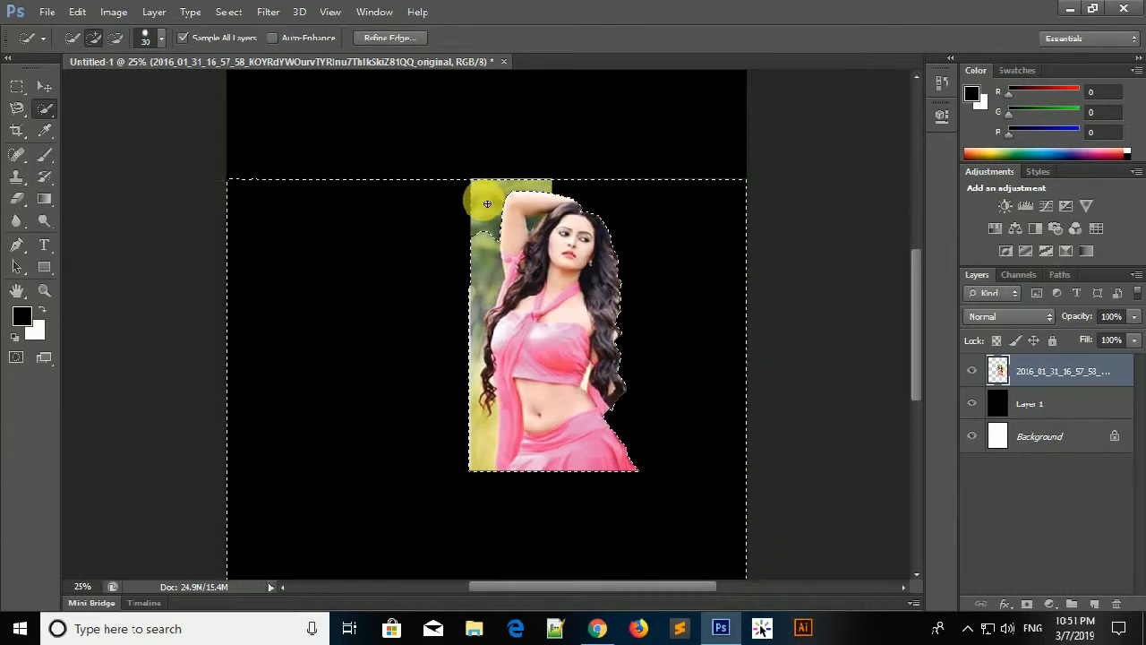
{"action": "key", "text": "Delete"}
{"action": "left_click_drag", "start_coordinate": [481, 199], "coordinate": [471, 540]}
{"action": "key", "text": "Delete"}
{"action": "left_click", "coordinate": [477, 457]}
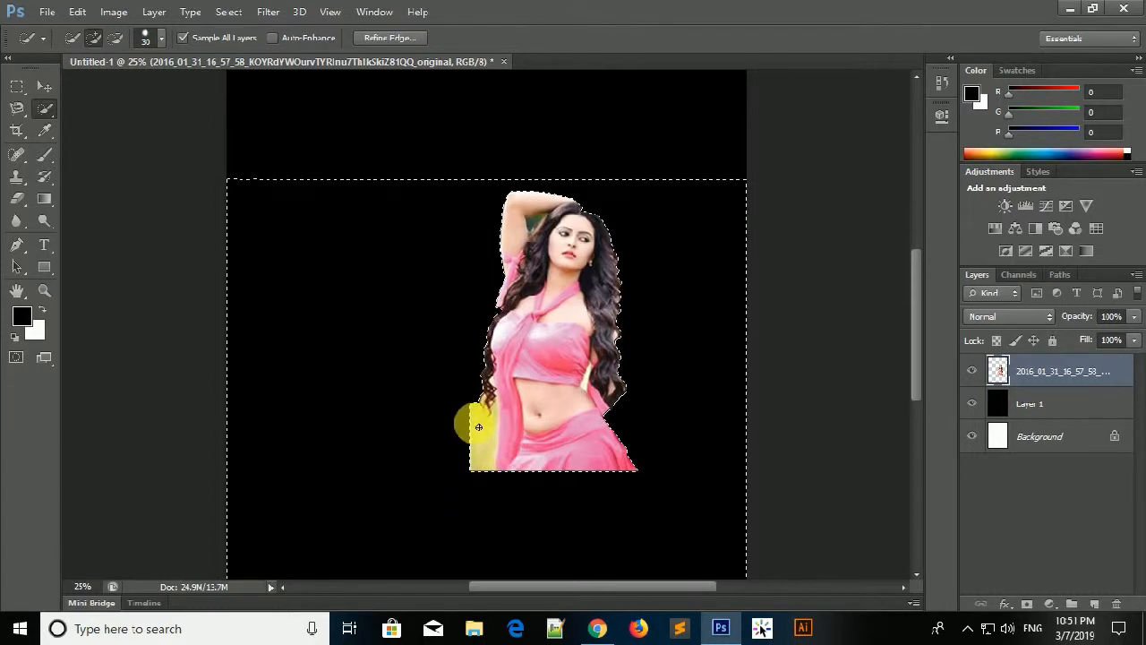
{"action": "key", "text": "Delete"}
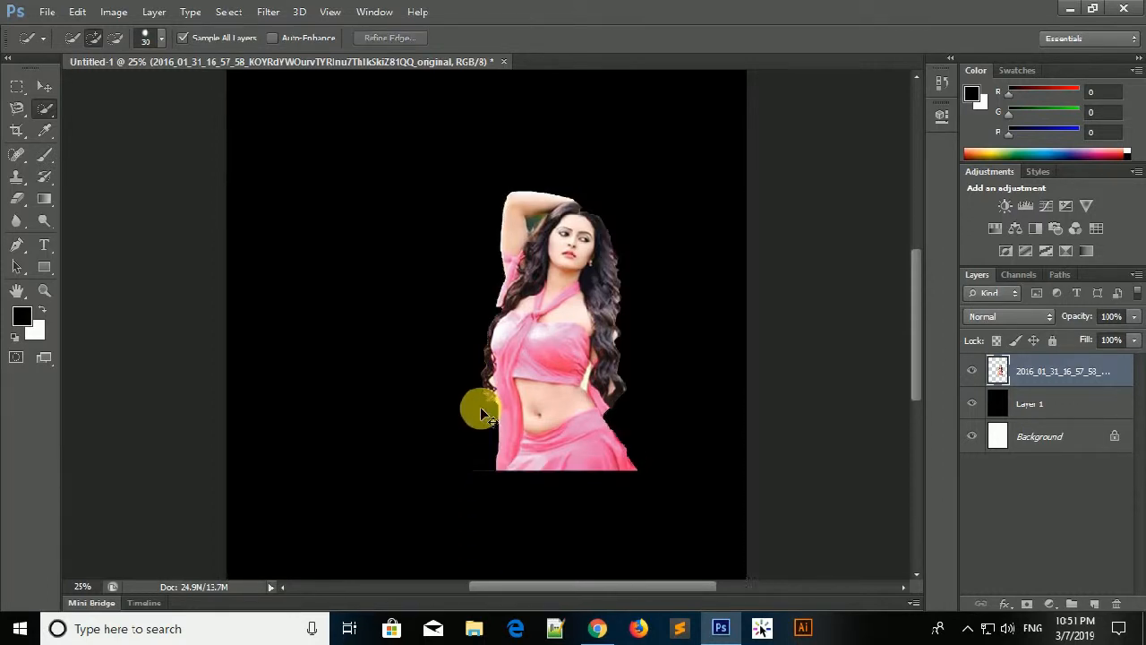
- Quick-select and delete the green background gap between the woman's raised arm and her hair, then deselect
{"action": "key", "text": "ctrl+plus"}
{"action": "key", "text": "ctrl+plus"}
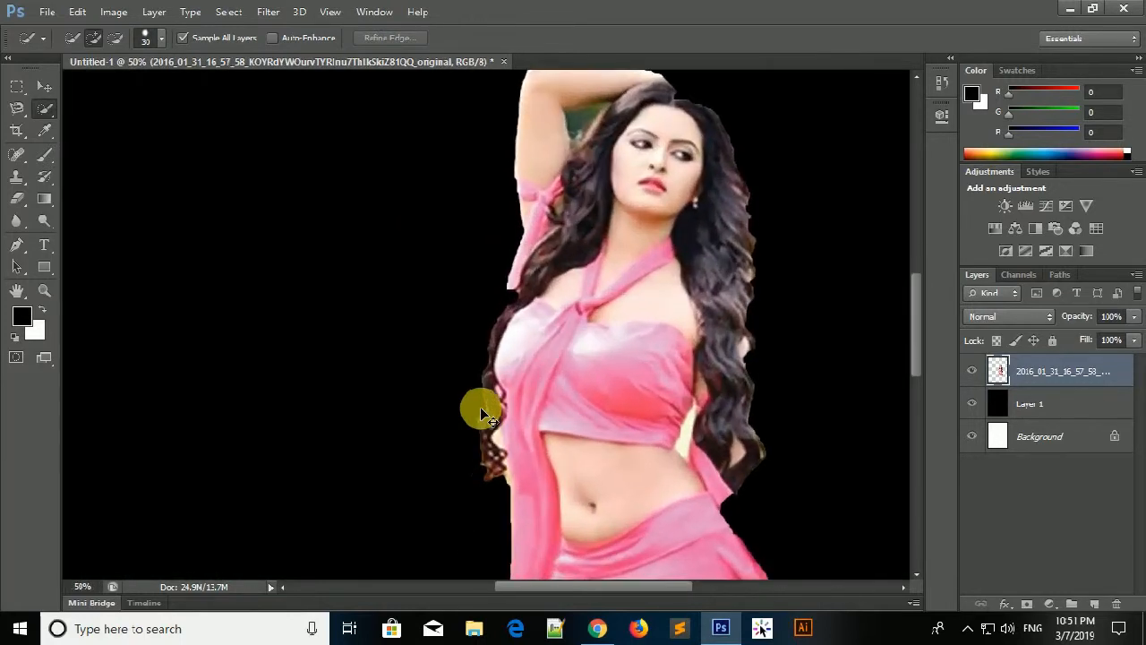
{"action": "key", "text": "ctrl+plus"}
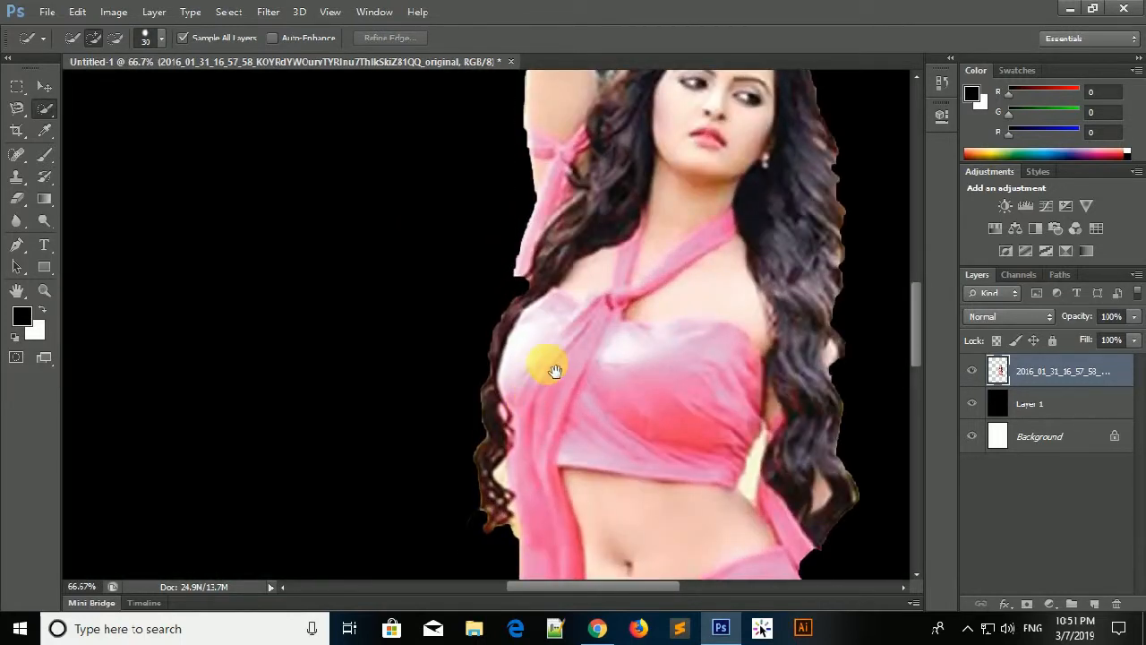
{"action": "left_click_drag", "start_coordinate": [555, 371], "coordinate": [428, 527]}
{"action": "left_click_drag", "start_coordinate": [484, 386], "coordinate": [455, 472]}
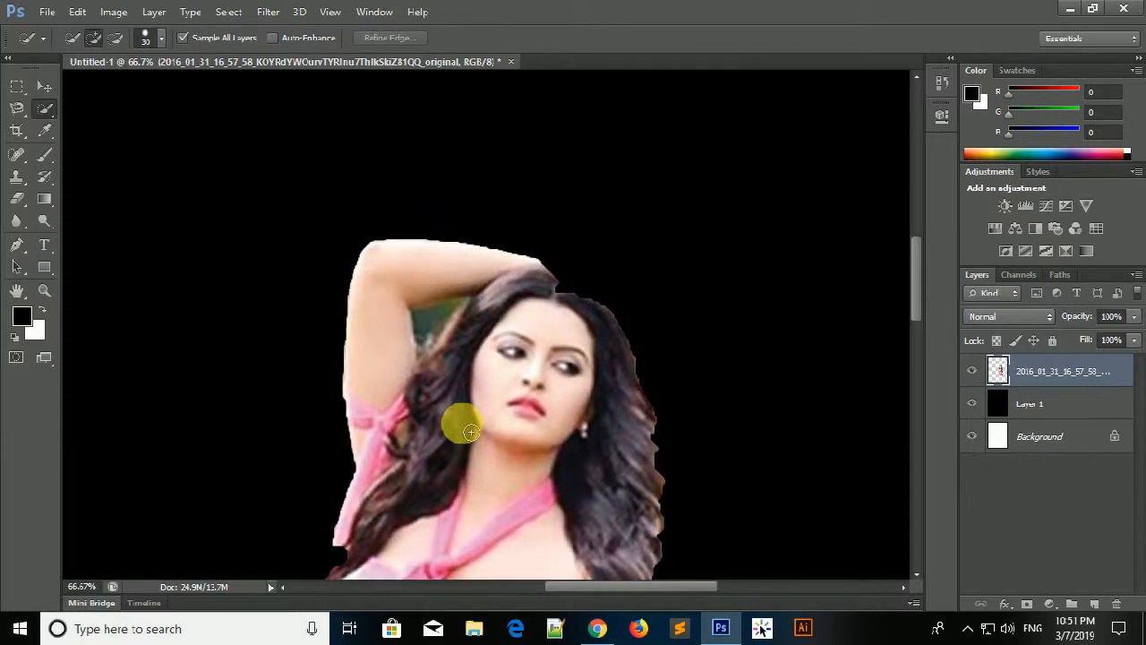
{"action": "key", "text": "ctrl+plus"}
{"action": "key", "text": "ctrl+plus"}
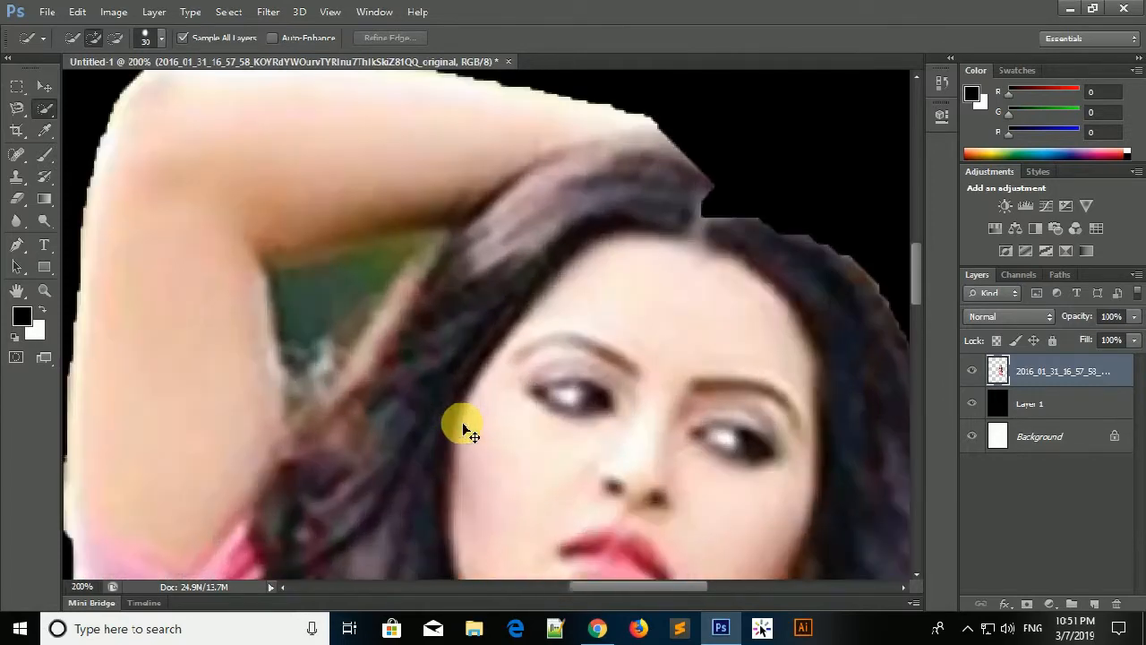
{"action": "left_click", "coordinate": [362, 320]}
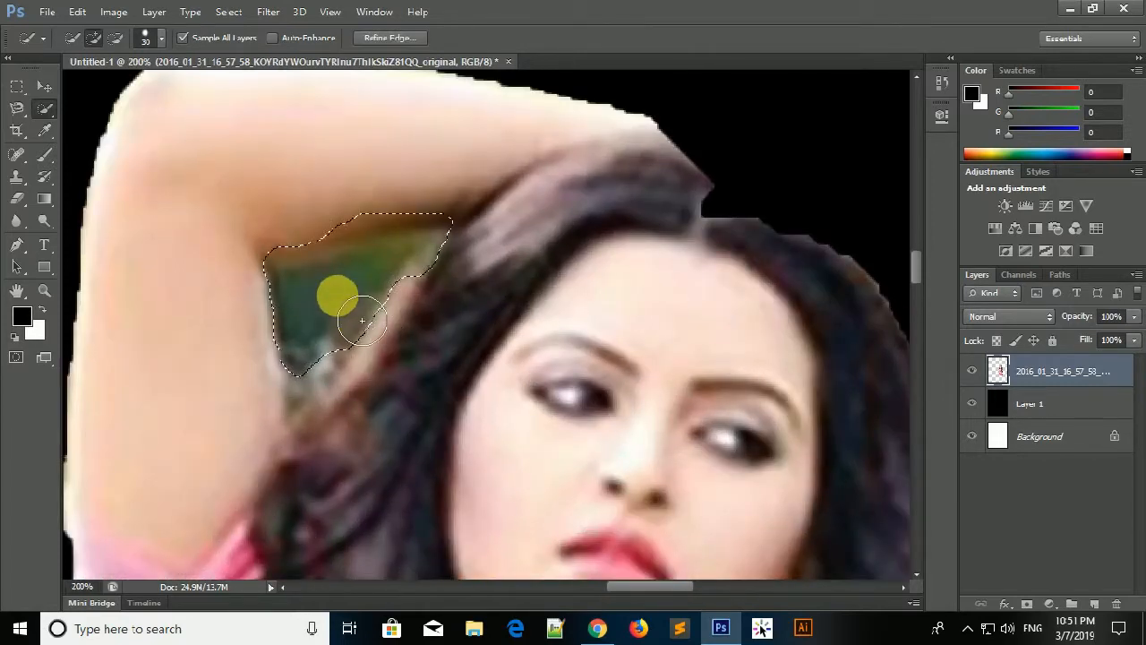
{"action": "key", "text": "Delete"}
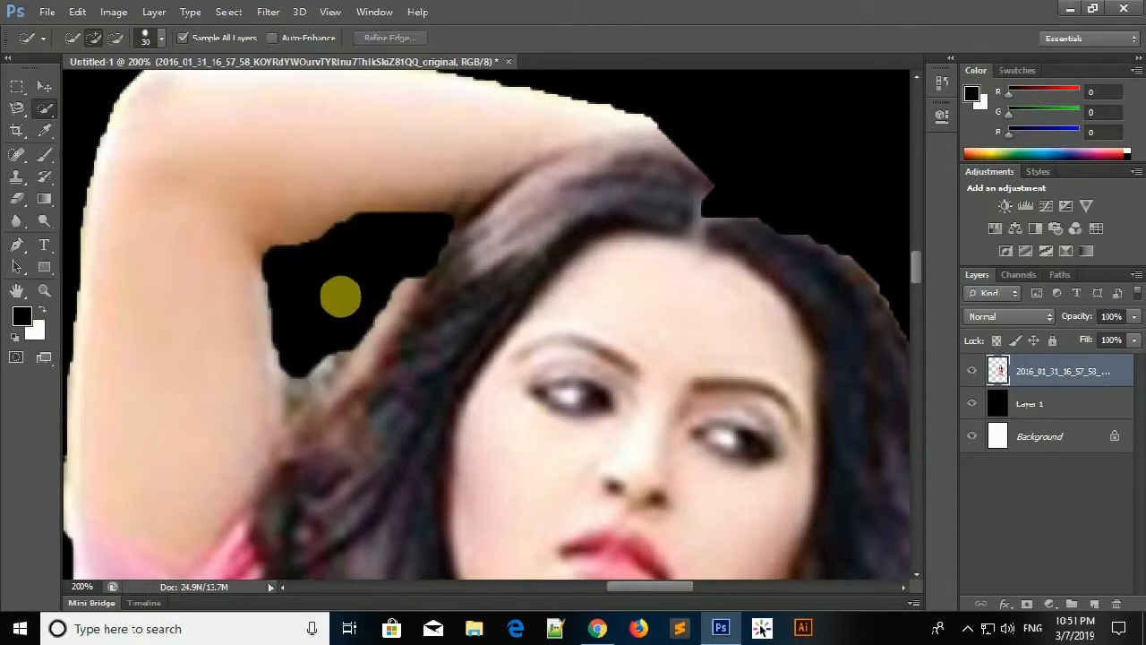
- Enlarge the woman cut-out proportionally to about 171% on the page and commit the transform
{"action": "key", "text": "ctrl+minus"}
{"action": "key", "text": "ctrl+minus"}
{"action": "key", "text": "ctrl+minus"}
{"action": "key", "text": "ctrl+minus"}
{"action": "key", "text": "ctrl+minus"}
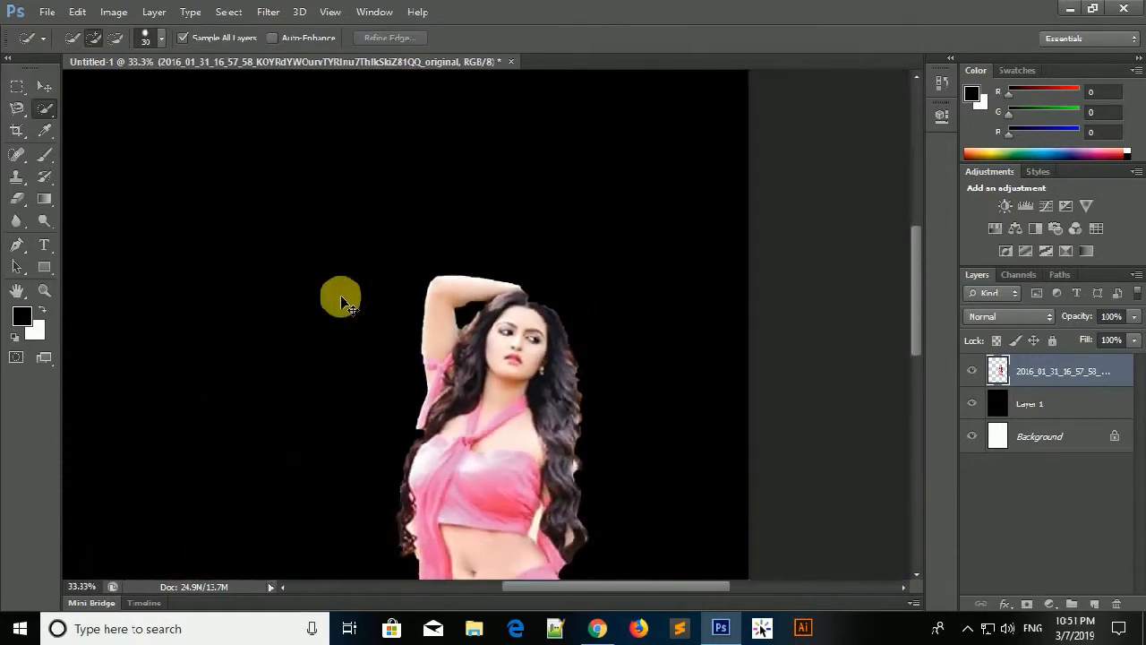
{"action": "key", "text": "ctrl+minus"}
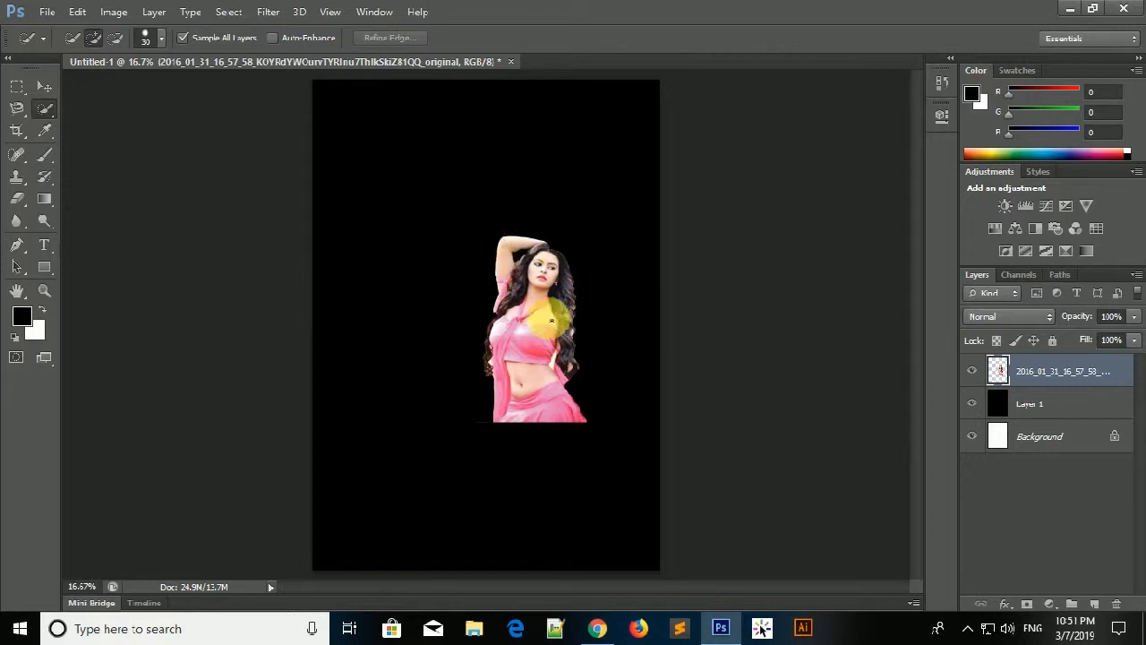
{"action": "key", "text": "ctrl+t"}
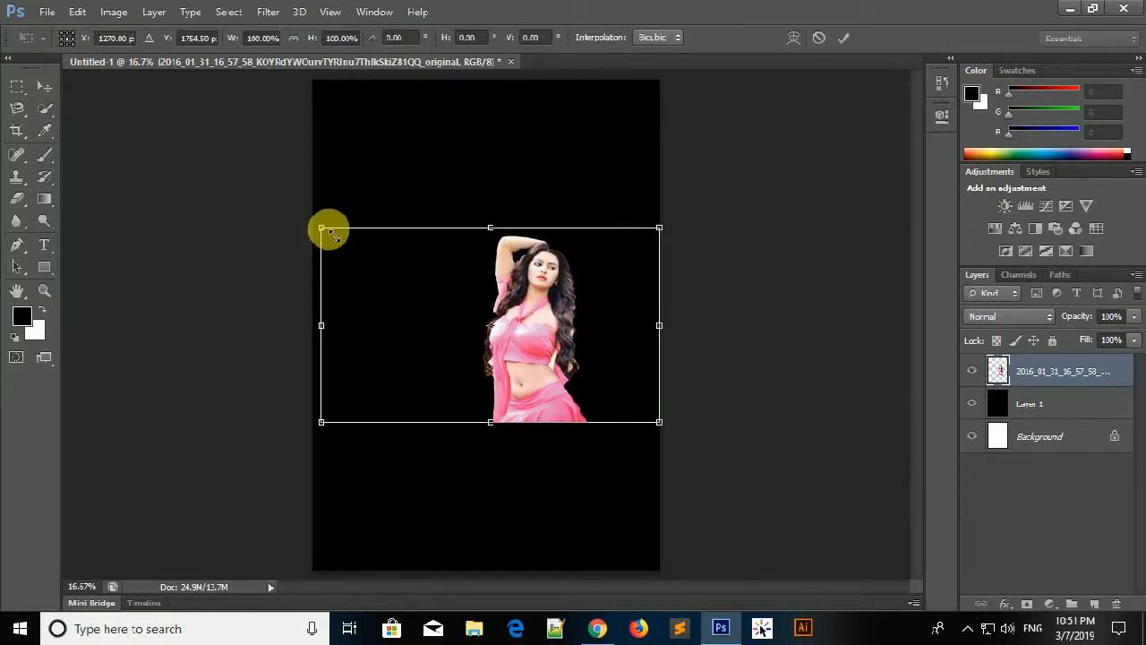
{"action": "left_click_drag", "start_coordinate": [323, 237], "coordinate": [237, 180]}
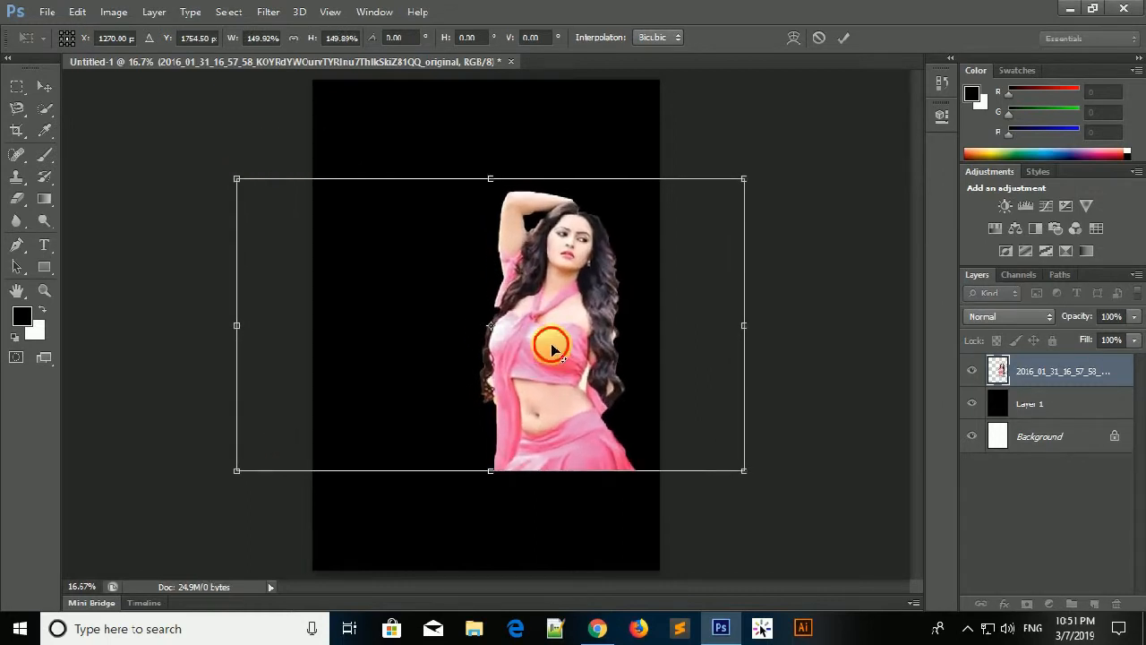
{"action": "left_click_drag", "start_coordinate": [543, 403], "coordinate": [541, 328]}
{"action": "left_click_drag", "start_coordinate": [236, 179], "coordinate": [199, 152]}
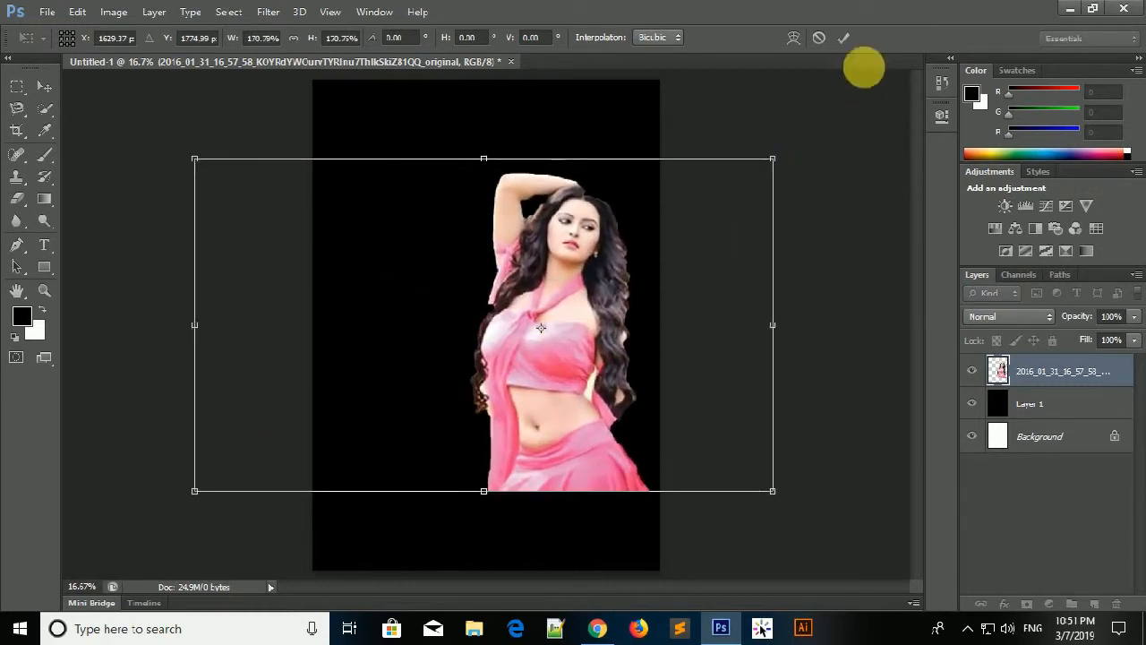
{"action": "left_click", "coordinate": [843, 37]}
{"action": "key", "text": "w"}
{"action": "mouse_move", "coordinate": [647, 370]}
{"action": "left_mouse_down"}
{"action": "mouse_move", "coordinate": [602, 358]}
{"action": "mouse_move", "coordinate": [607, 440]}
{"action": "left_mouse_up"}
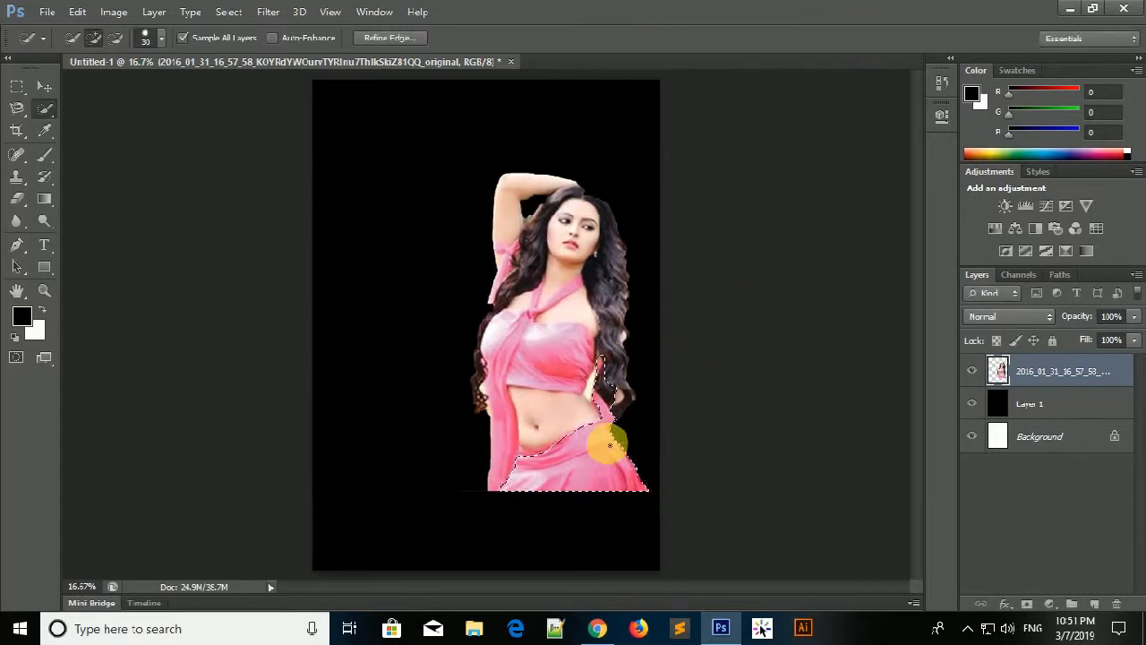
{"action": "key", "text": "ctrl+shift+s"}
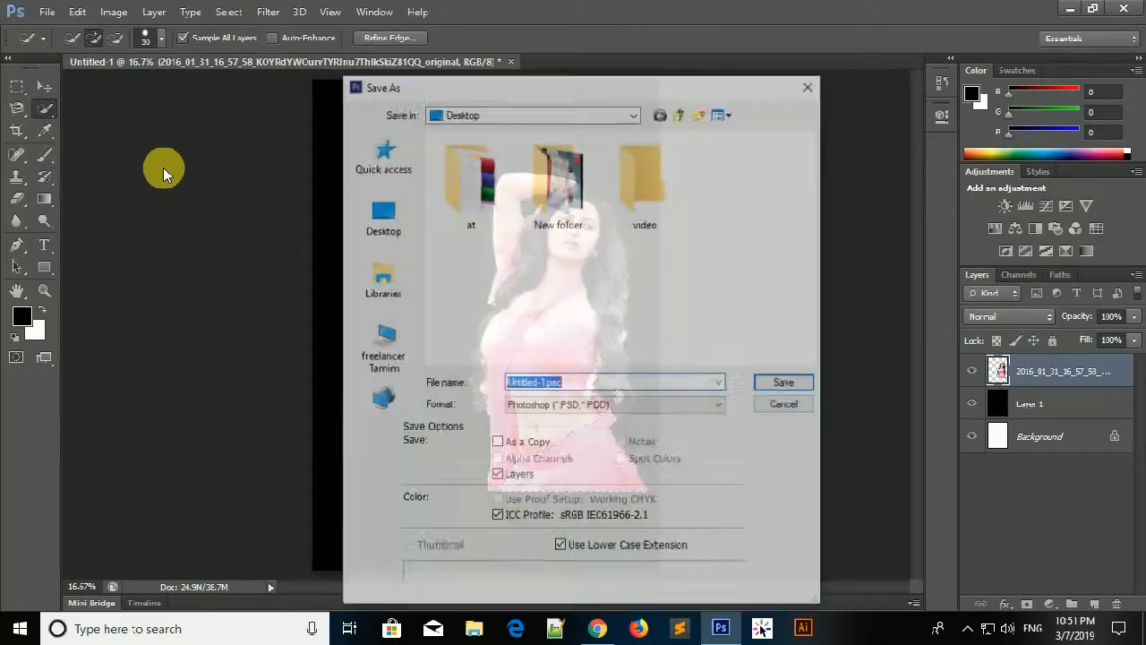
{"action": "left_click", "coordinate": [810, 84]}
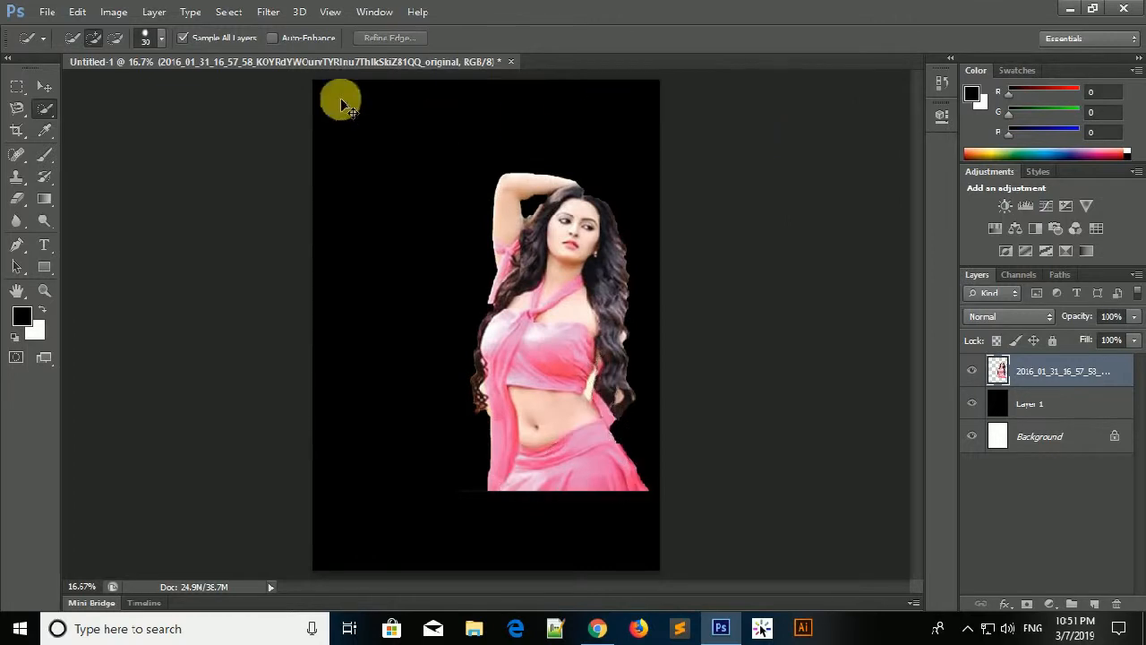
- Move the woman cut-out into the lower-right corner of the black page, with her skirt meeting the page's bottom edge
{"action": "left_click", "coordinate": [51, 89]}
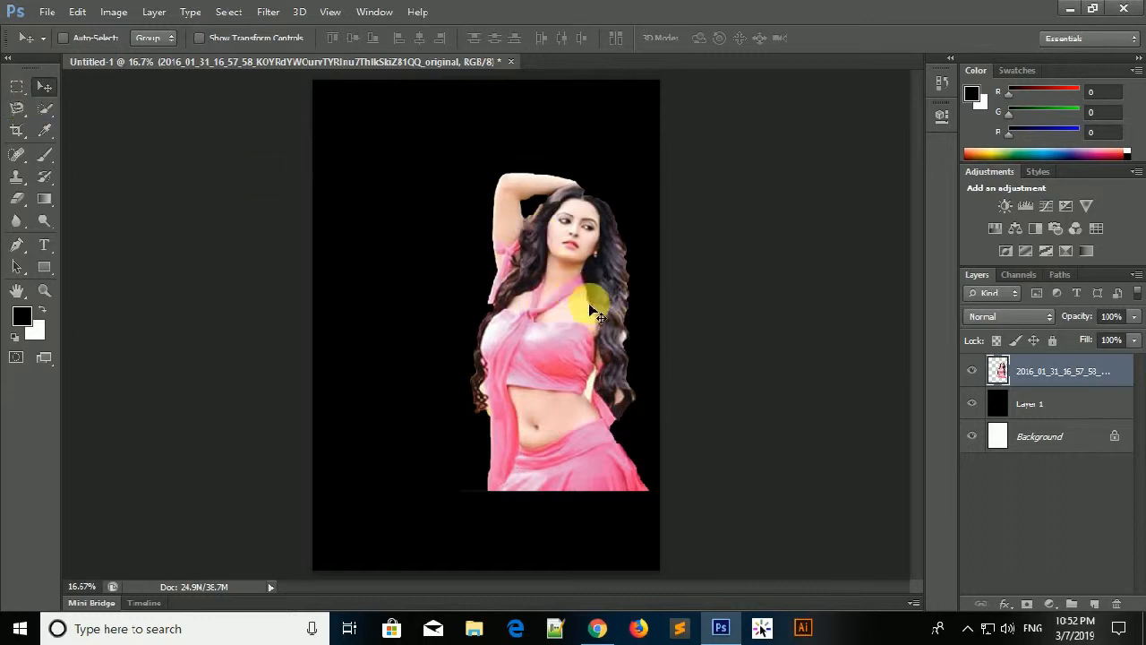
{"action": "left_click_drag", "start_coordinate": [590, 306], "coordinate": [613, 371]}
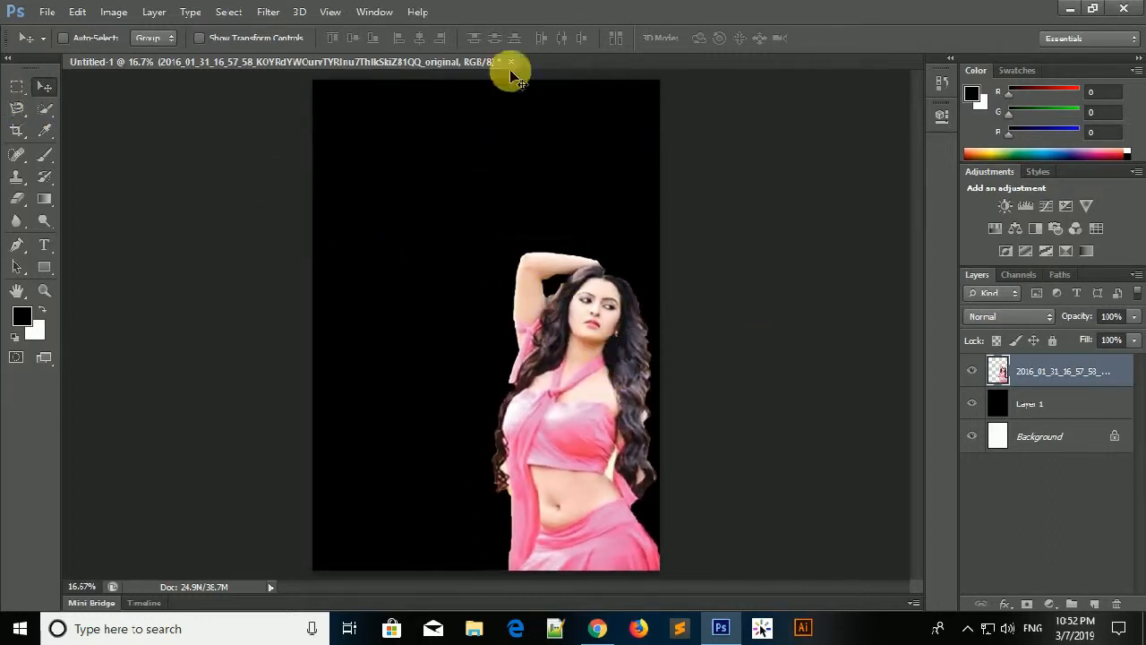
- Place the dove-hair-growth-ritual-conditioner image from the Desktop in the upper-left area of the page
{"action": "left_click", "coordinate": [47, 12]}
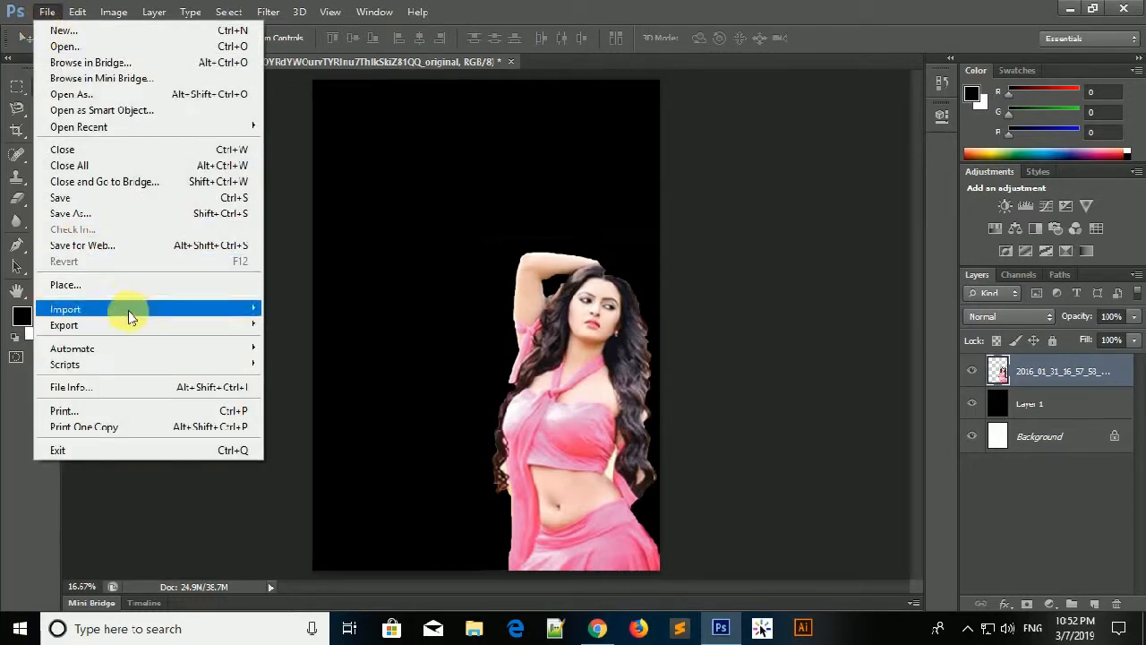
{"action": "left_click", "coordinate": [119, 287]}
{"action": "scroll", "coordinate": [601, 421], "scroll_direction": "down", "scroll_amount": 2}
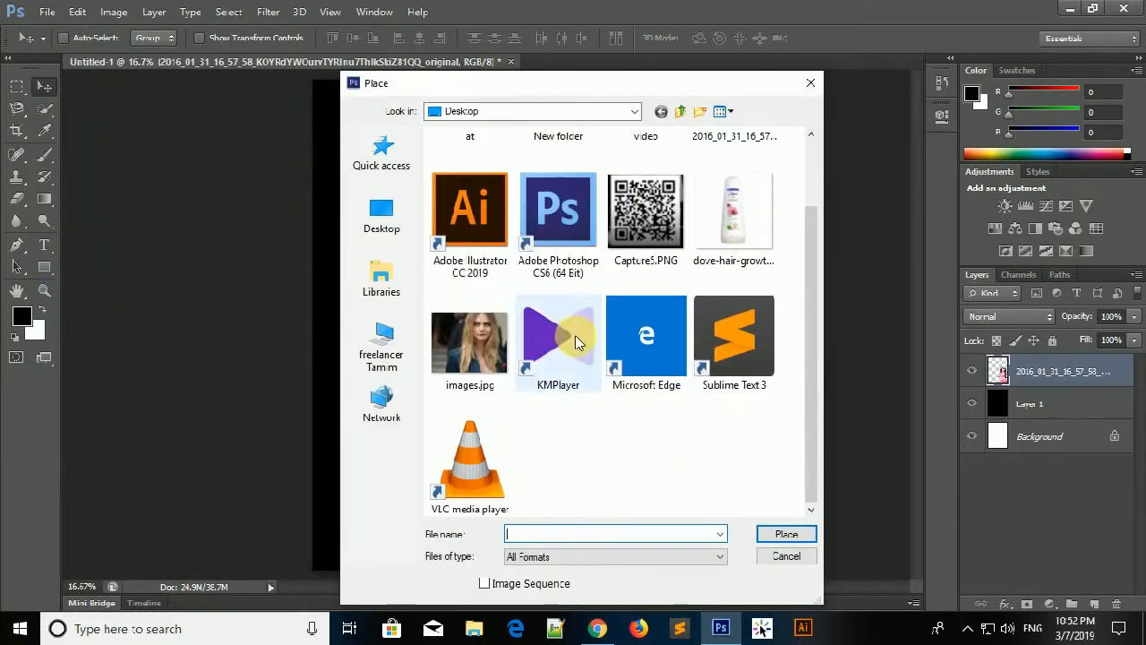
{"action": "double_click", "coordinate": [725, 191]}
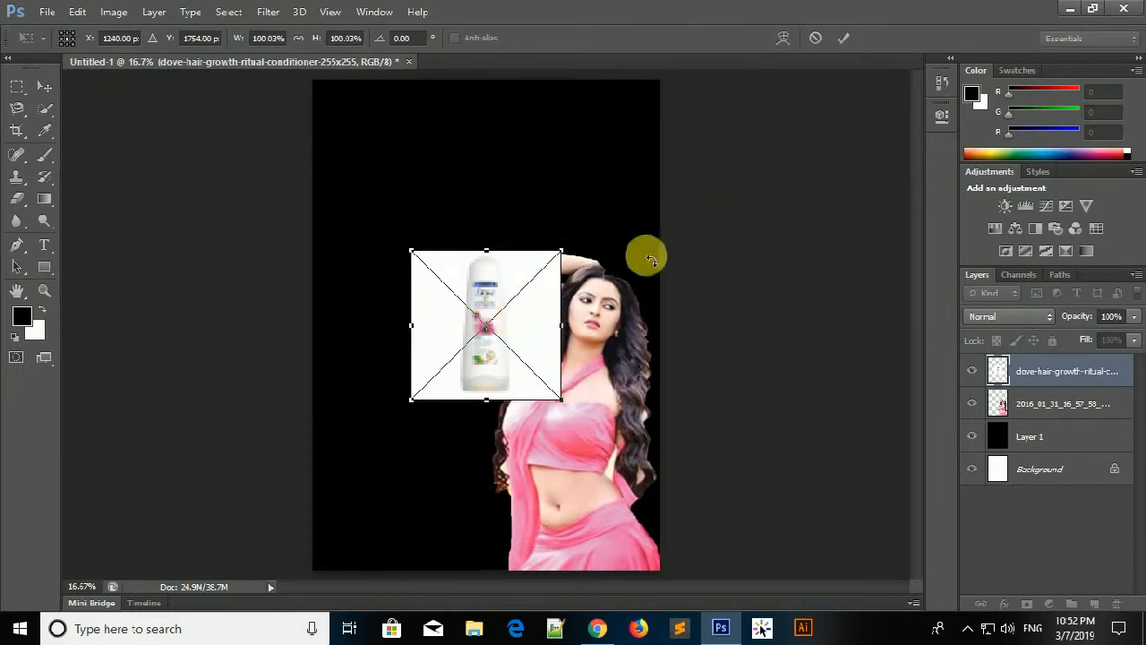
{"action": "left_click_drag", "start_coordinate": [514, 297], "coordinate": [444, 166]}
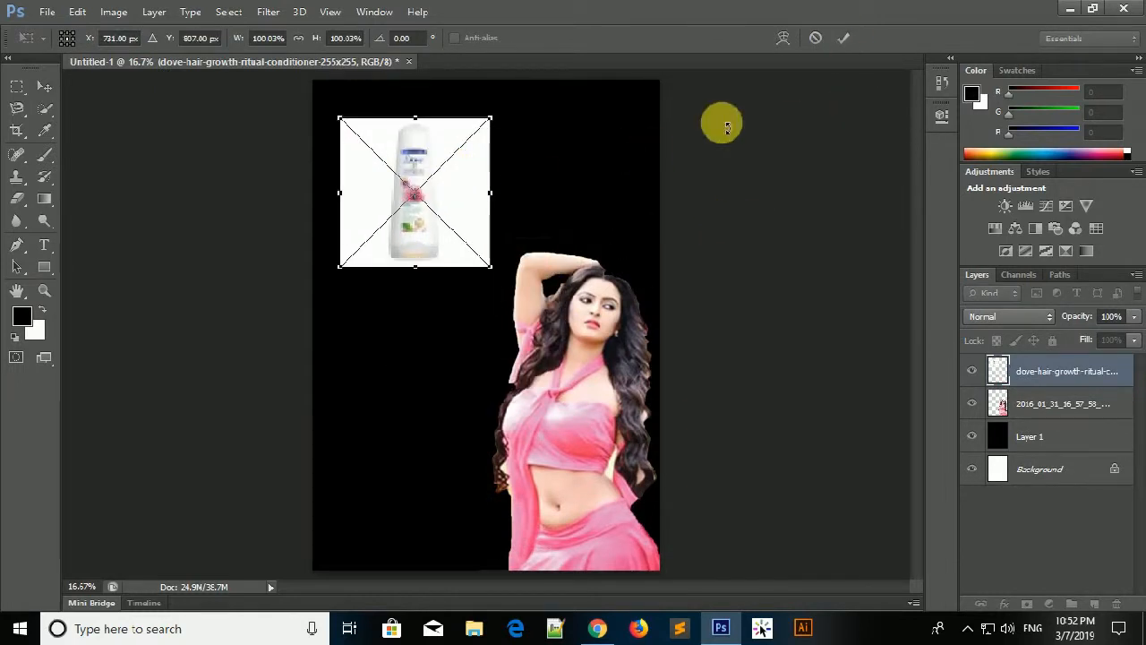
{"action": "left_click", "coordinate": [842, 38]}
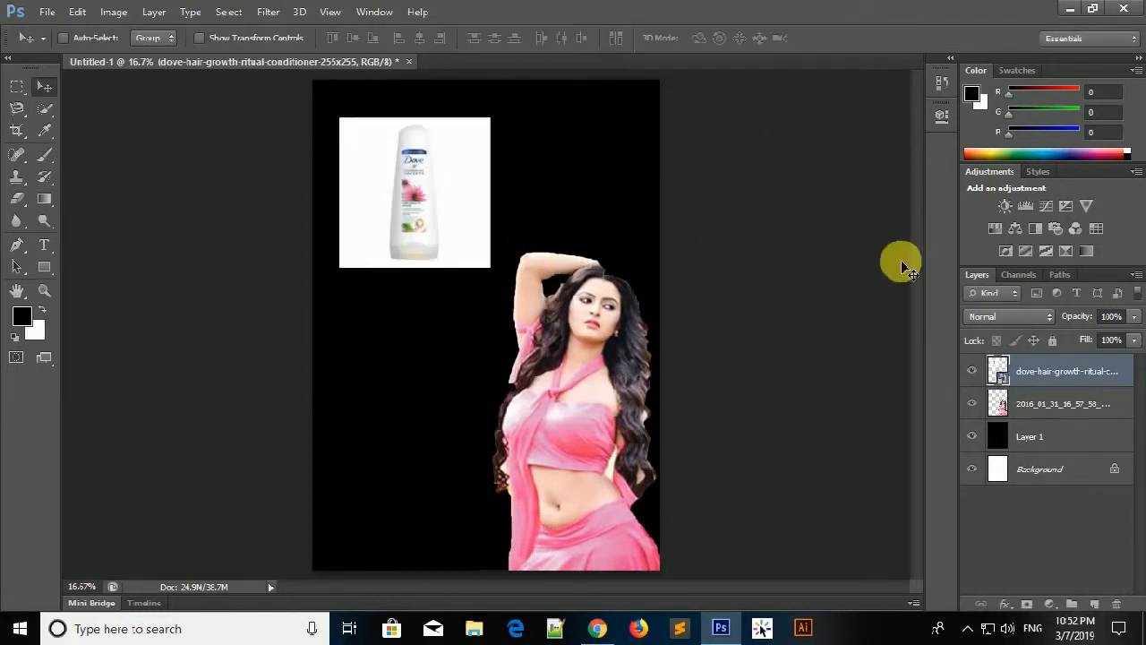
- Rasterize the conditioner layer, and quick-select and delete the white background on both sides of the bottle
{"action": "right_click", "coordinate": [1034, 375]}
{"action": "left_click", "coordinate": [778, 240]}
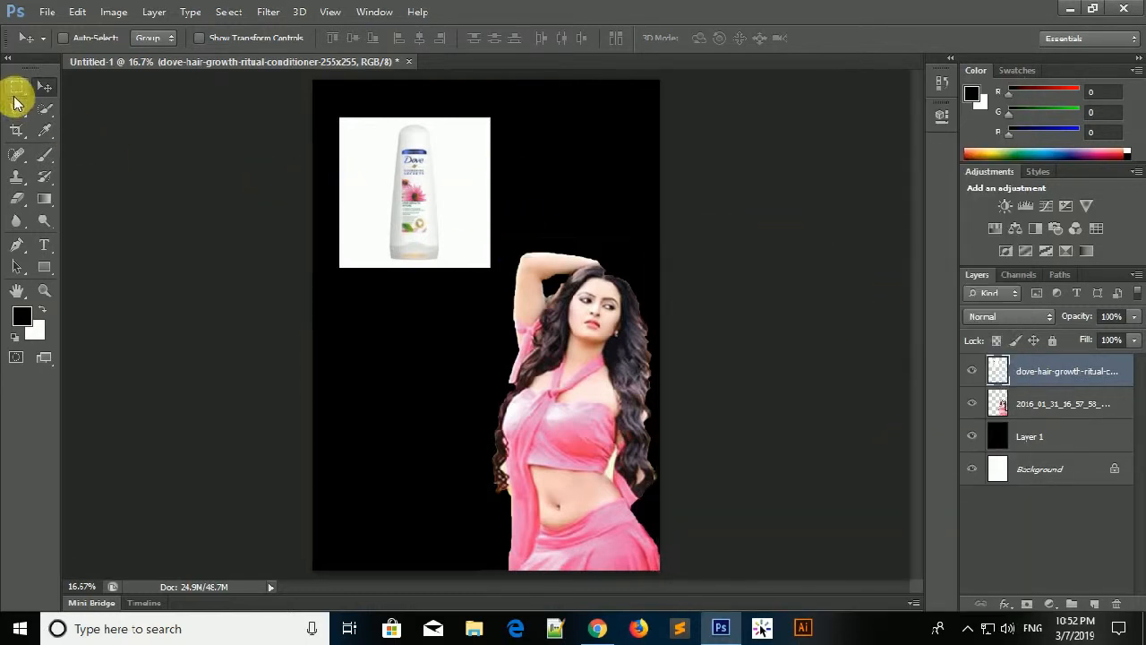
{"action": "left_click", "coordinate": [46, 110]}
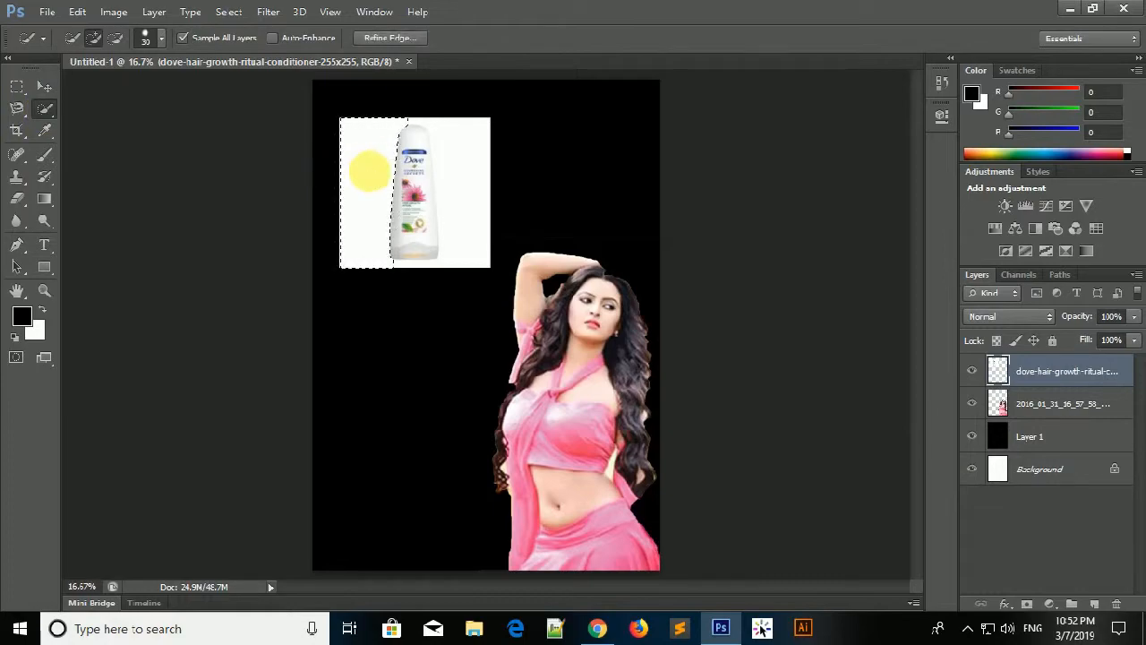
{"action": "mouse_move", "coordinate": [372, 173]}
{"action": "left_mouse_down"}
{"action": "mouse_move", "coordinate": [443, 171]}
{"action": "mouse_move", "coordinate": [448, 158]}
{"action": "left_mouse_up"}
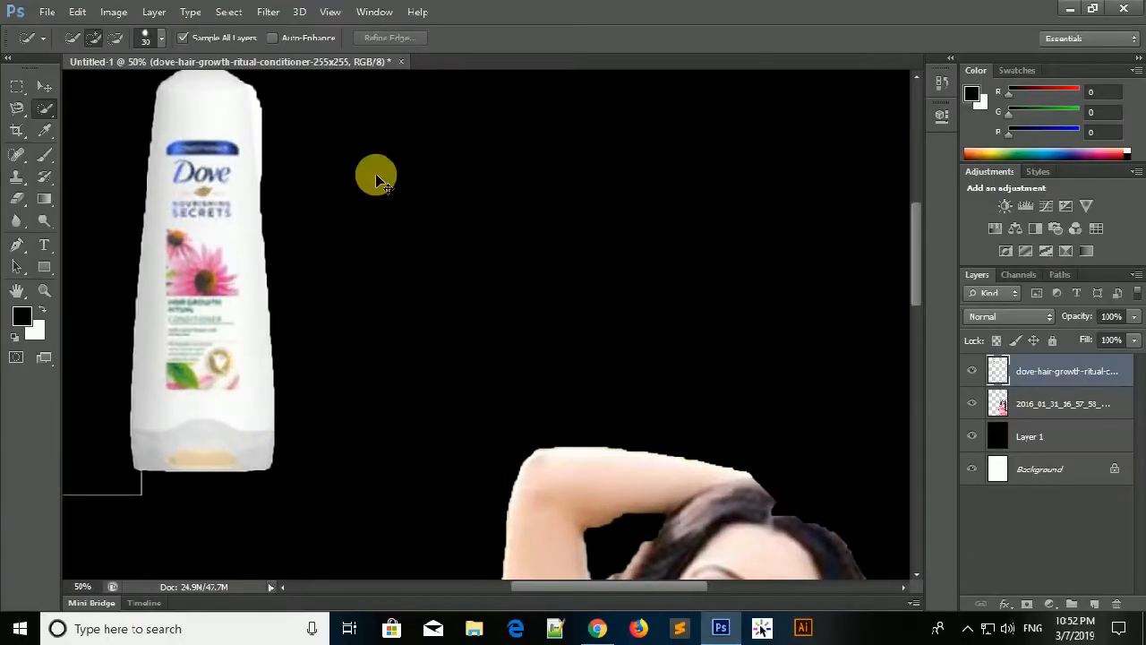
- Quick-select and delete the leftover white fringe along the right edge of the bottle's cap, keeping the bottle itself out of the selection
{"action": "left_click_drag", "start_coordinate": [295, 225], "coordinate": [269, 371]}
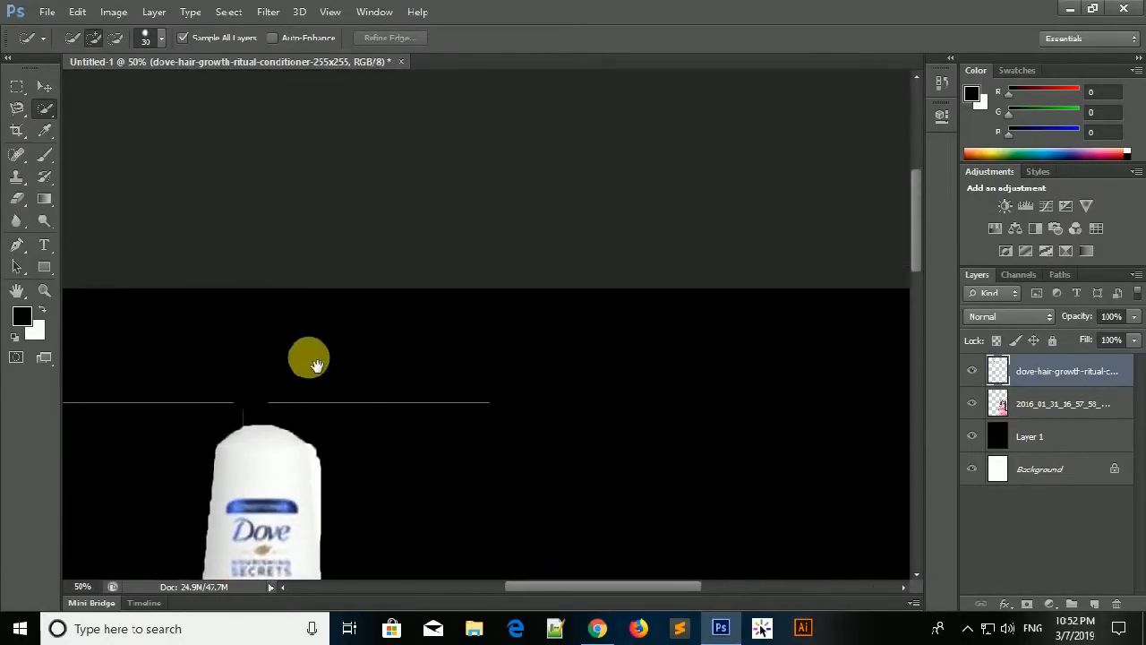
{"action": "left_click_drag", "start_coordinate": [331, 425], "coordinate": [266, 264]}
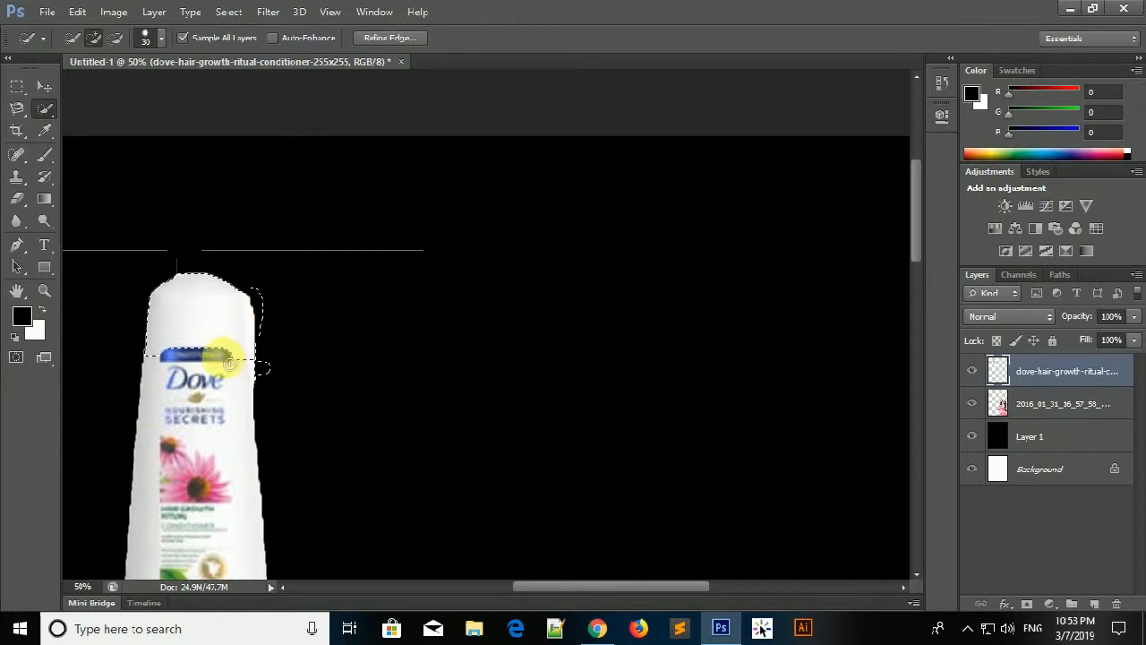
{"action": "mouse_move", "coordinate": [180, 331]}
{"action": "left_mouse_down"}
{"action": "mouse_move", "coordinate": [150, 276]}
{"action": "mouse_move", "coordinate": [205, 376]}
{"action": "left_mouse_up"}
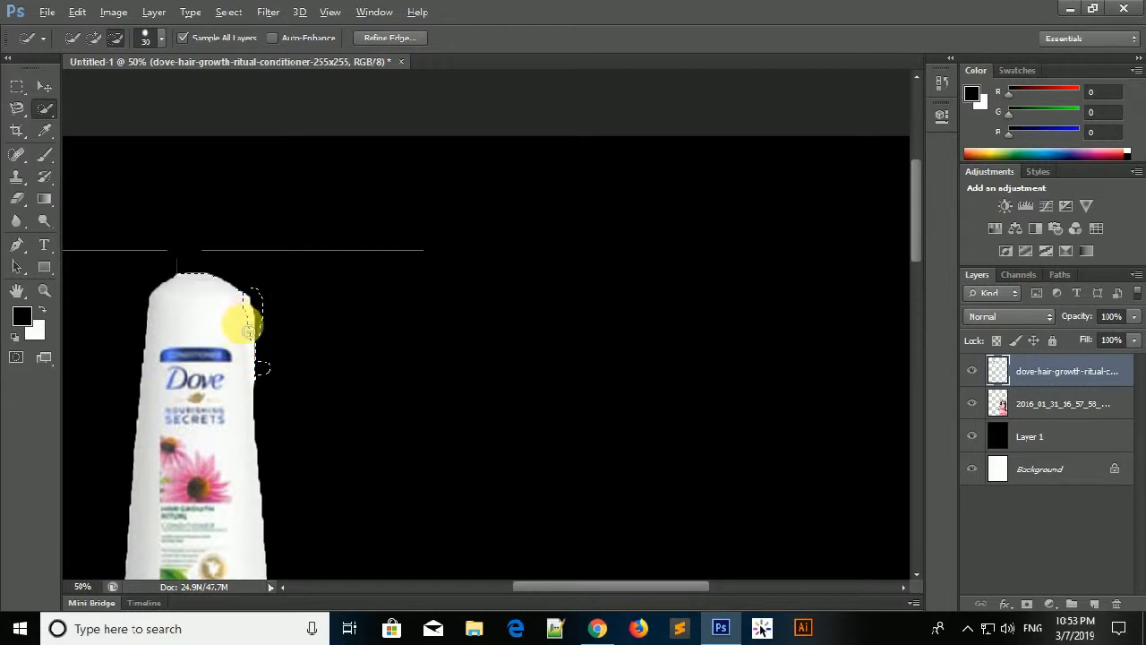
{"action": "left_click_drag", "start_coordinate": [248, 331], "coordinate": [241, 305]}
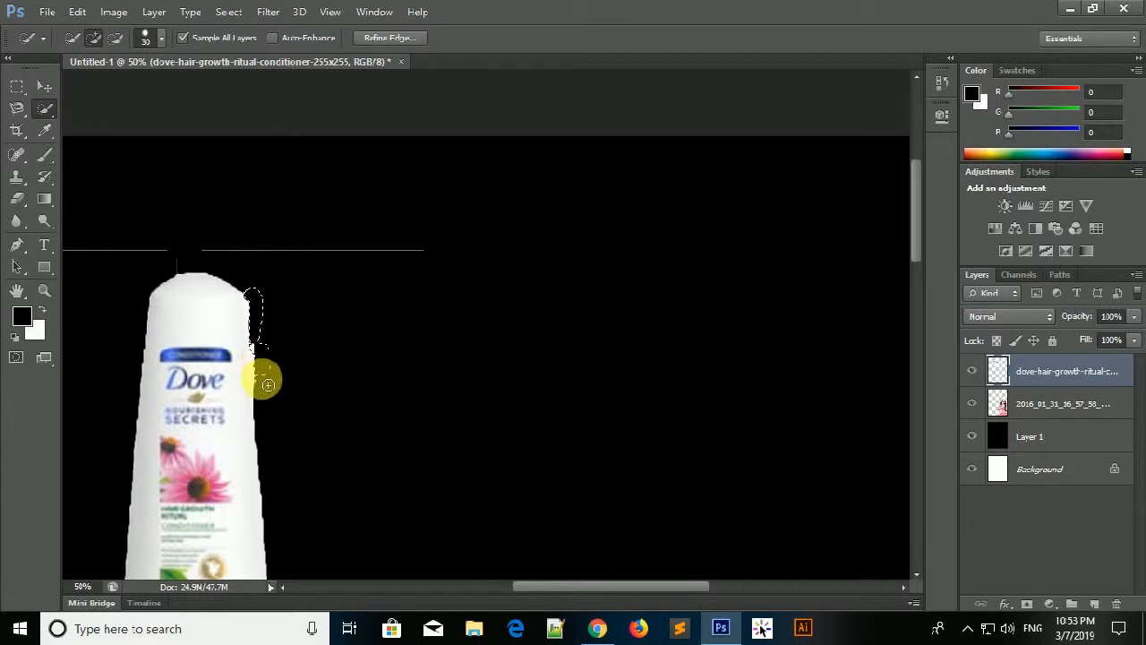
{"action": "mouse_move", "coordinate": [267, 385]}
{"action": "left_mouse_down"}
{"action": "mouse_move", "coordinate": [279, 341]}
{"action": "mouse_move", "coordinate": [281, 358]}
{"action": "mouse_move", "coordinate": [430, 228]}
{"action": "mouse_move", "coordinate": [441, 257]}
{"action": "mouse_move", "coordinate": [276, 229]}
{"action": "mouse_move", "coordinate": [158, 235]}
{"action": "mouse_move", "coordinate": [141, 250]}
{"action": "mouse_move", "coordinate": [165, 254]}
{"action": "mouse_move", "coordinate": [174, 235]}
{"action": "mouse_move", "coordinate": [254, 262]}
{"action": "left_mouse_up"}
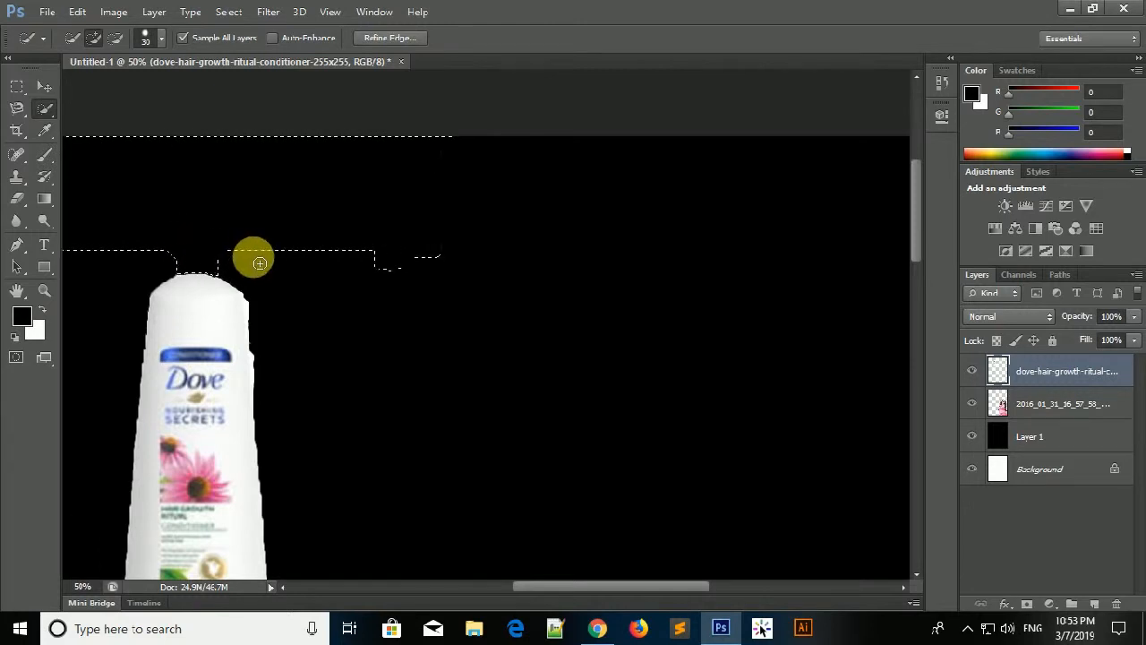
- Quick-select and delete the remaining thin outline of the old background beside the bottle, then deselect
{"action": "key", "text": "ctrl+minus"}
{"action": "key", "text": "ctrl+minus"}
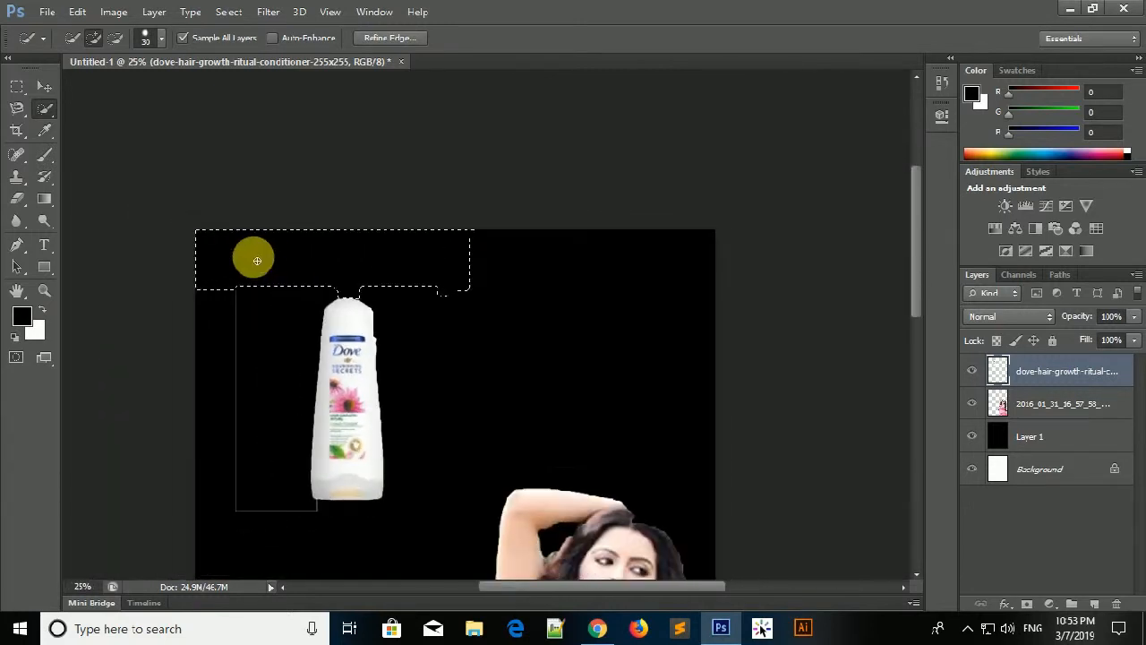
{"action": "mouse_move", "coordinate": [255, 266]}
{"action": "left_mouse_down"}
{"action": "mouse_move", "coordinate": [241, 248]}
{"action": "mouse_move", "coordinate": [224, 284]}
{"action": "mouse_move", "coordinate": [249, 458]}
{"action": "mouse_move", "coordinate": [263, 519]}
{"action": "mouse_move", "coordinate": [295, 500]}
{"action": "left_mouse_up"}
{"action": "key", "text": "ctrl+d"}
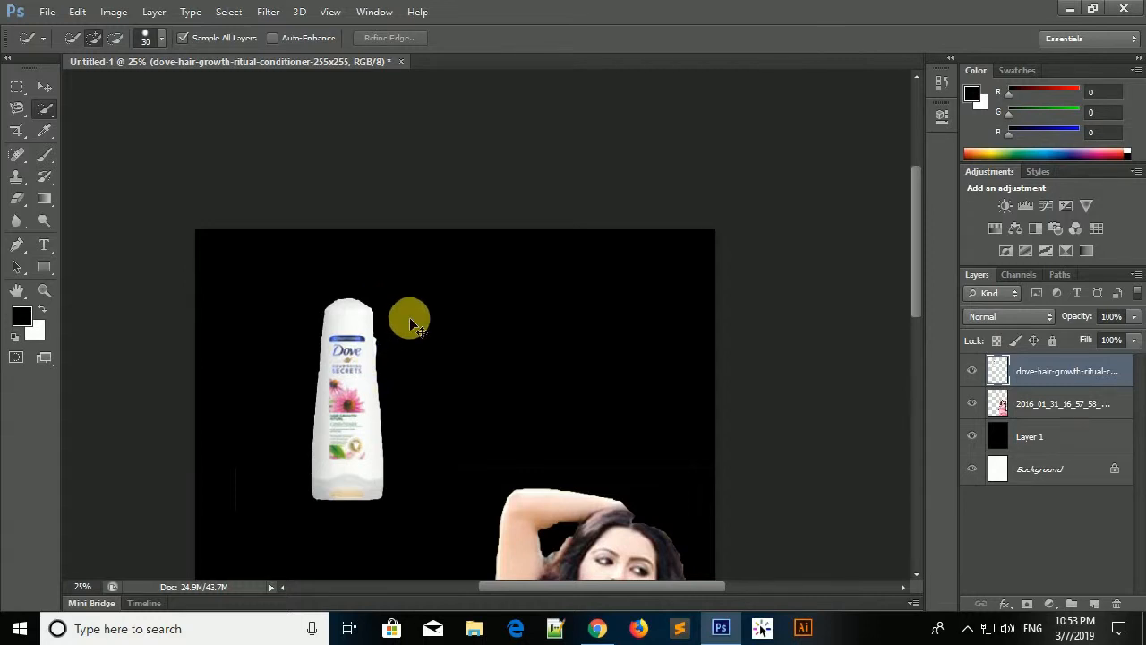
- Move the conditioner bottle down to the lower-left area of the page, beside the woman
{"action": "key", "text": "ctrl+minus"}
{"action": "key", "text": "ctrl+minus"}
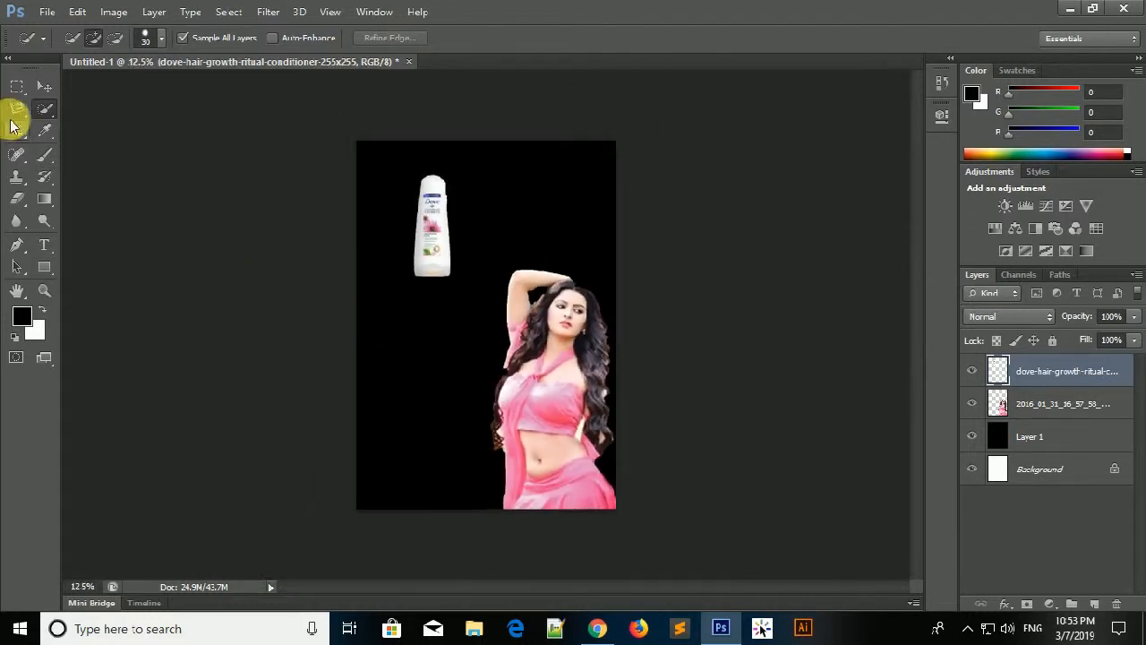
{"action": "left_click", "coordinate": [44, 86]}
{"action": "left_click_drag", "start_coordinate": [436, 235], "coordinate": [414, 452]}
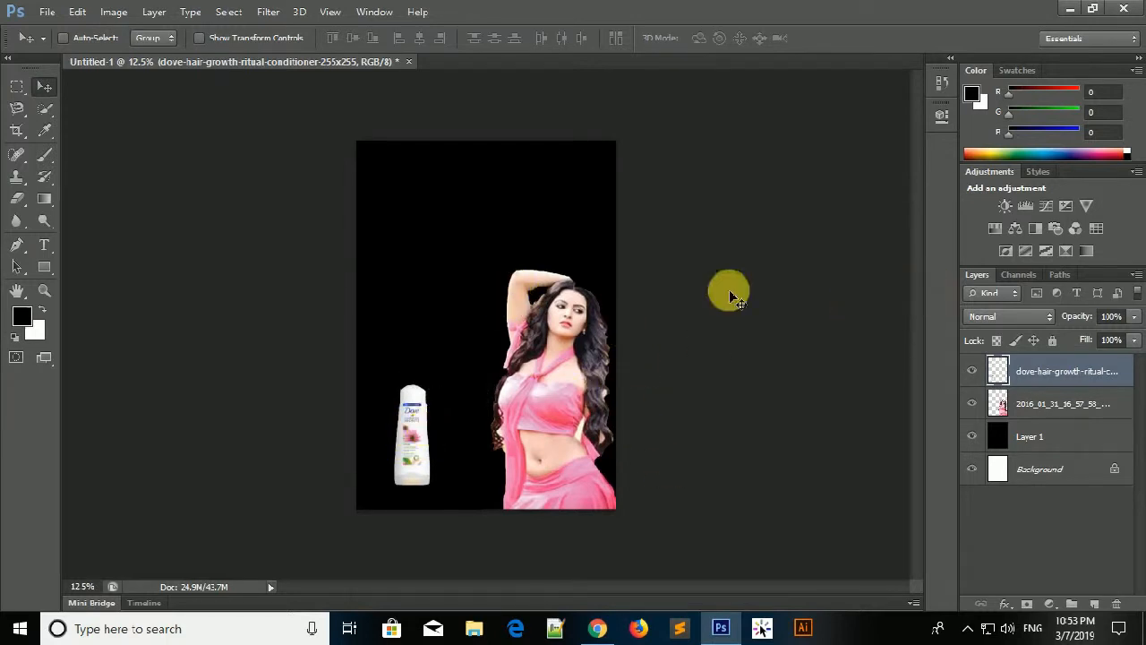
- Sample the dark blue of the band above the Dove logo on the bottle as the foreground colour
{"action": "left_click", "coordinate": [49, 128]}
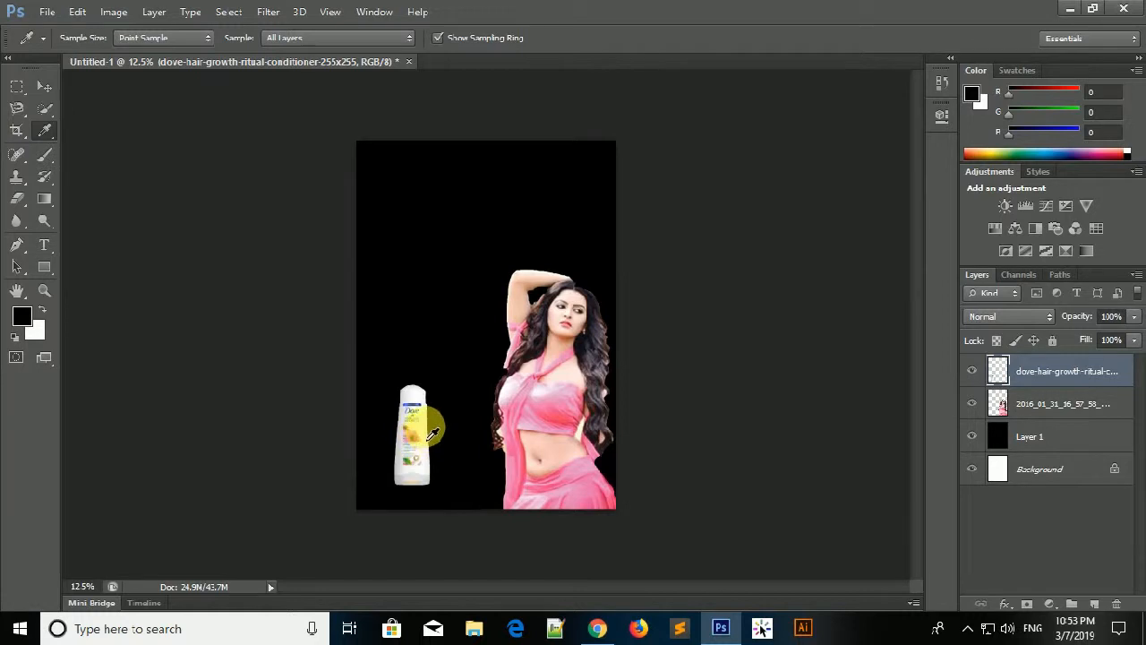
{"action": "key", "text": "ctrl+plus"}
{"action": "key", "text": "ctrl+plus"}
{"action": "key", "text": "ctrl+plus"}
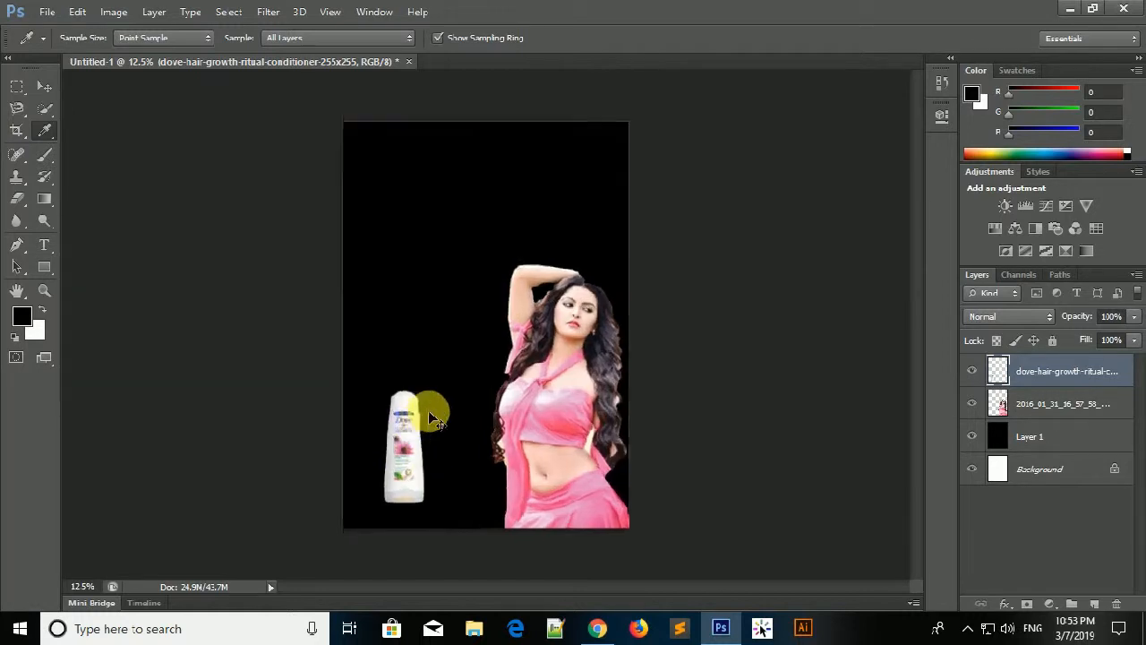
{"action": "left_click_drag", "start_coordinate": [367, 518], "coordinate": [520, 398]}
{"action": "key", "text": "ctrl+plus"}
{"action": "key", "text": "ctrl+plus"}
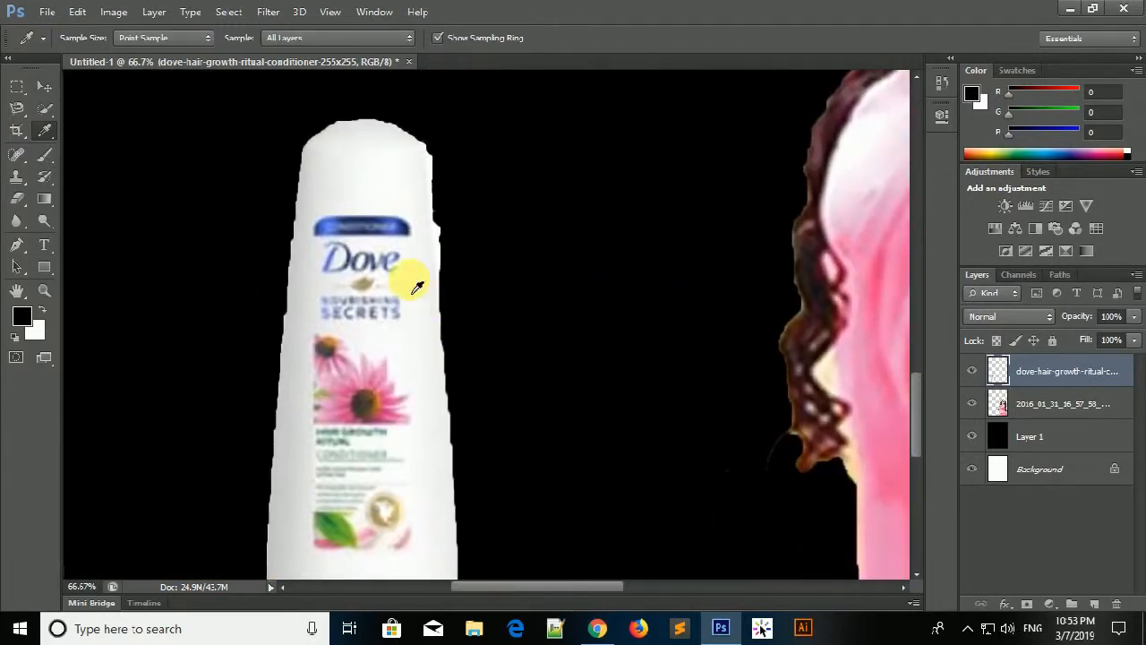
{"action": "left_click", "coordinate": [352, 224]}
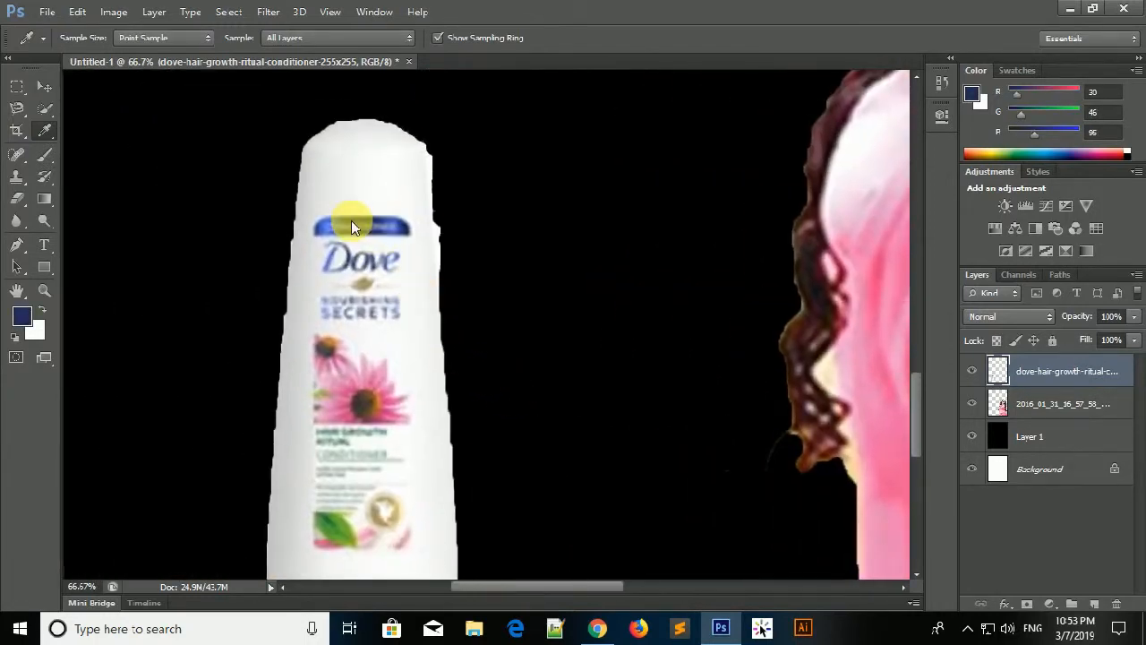
- Fill the black Layer 1 with the sampled dark blue, then select the conditioner bottle's layer
{"action": "left_click", "coordinate": [1056, 438]}
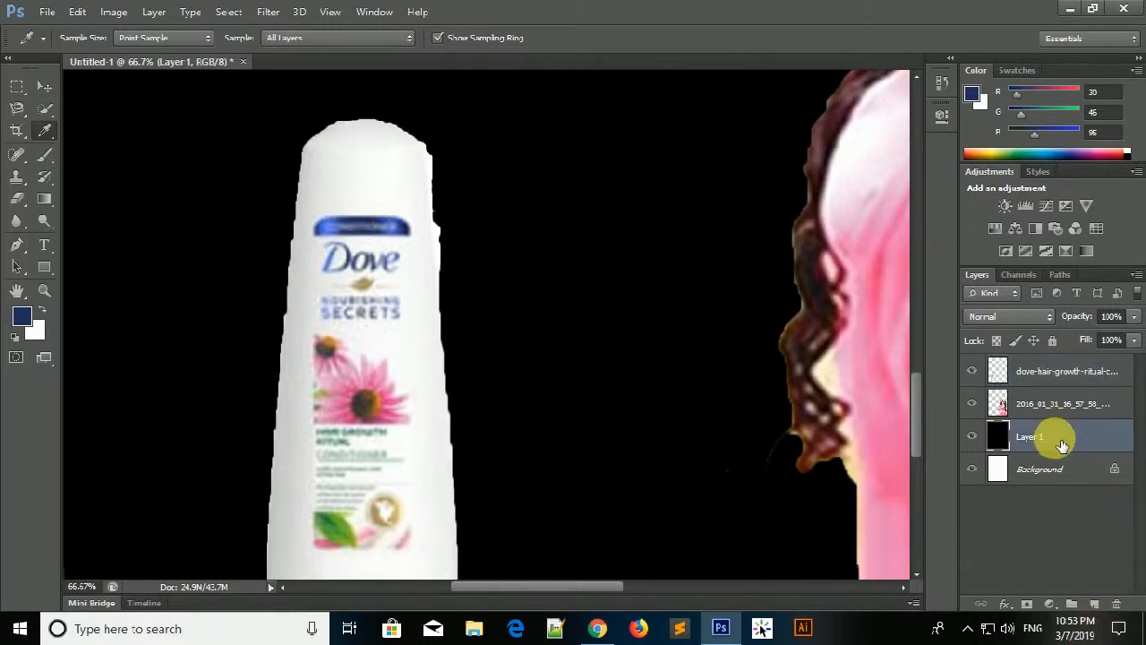
{"action": "key", "text": "alt+BackSpace"}
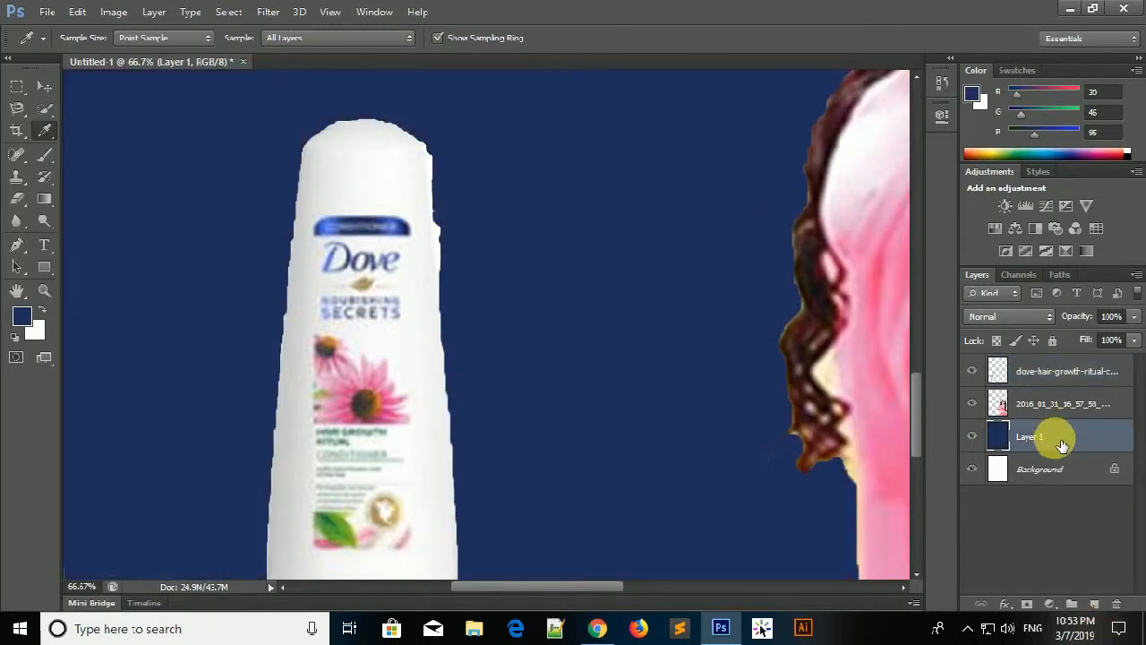
{"action": "key", "text": "ctrl+minus"}
{"action": "key", "text": "ctrl+minus"}
{"action": "key", "text": "ctrl+minus"}
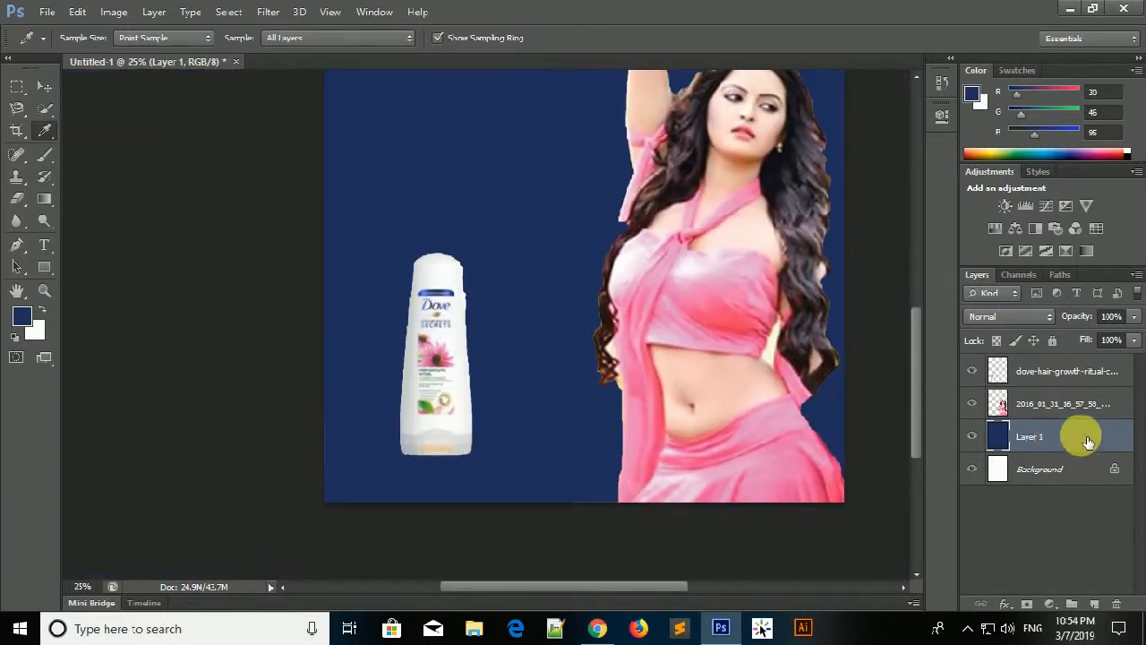
{"action": "left_click", "coordinate": [1091, 371]}
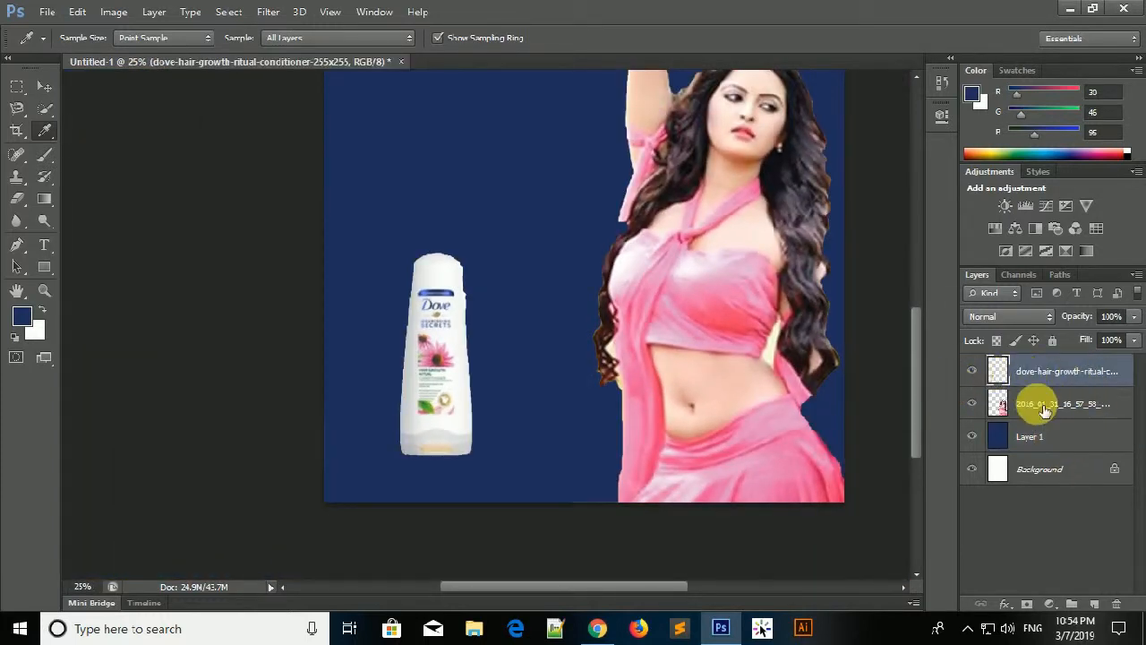
- Scale the conditioner bottle up proportionally to about 177% and shift it slightly upward within the lower part of the page
{"action": "key", "text": "ctrl+t"}
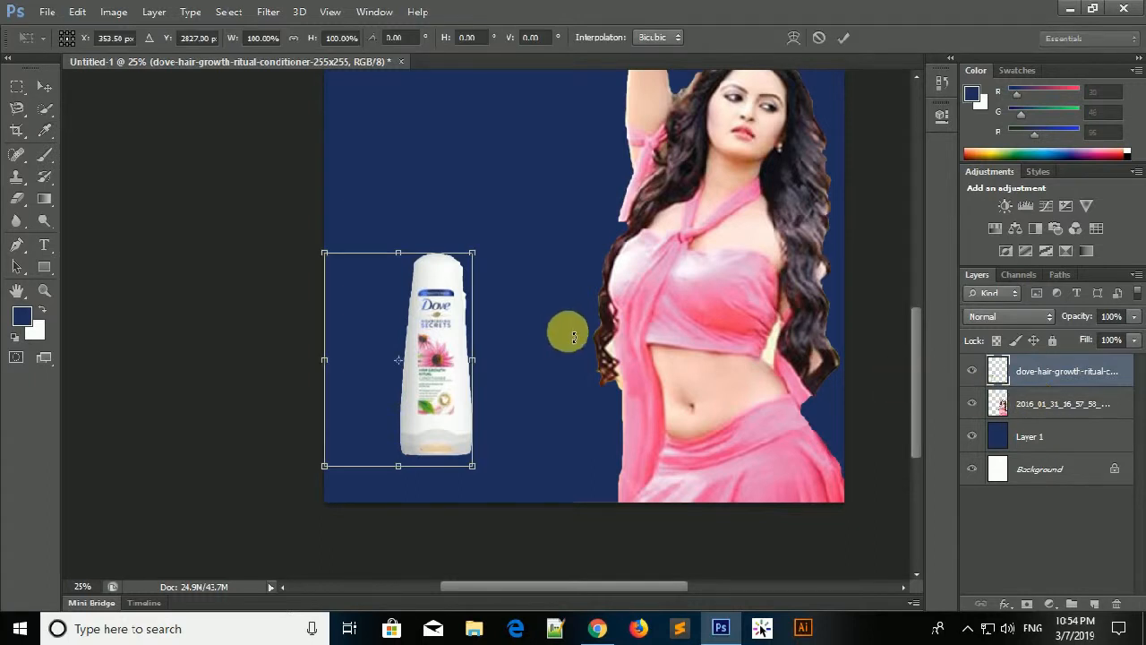
{"action": "left_click_drag", "start_coordinate": [482, 256], "coordinate": [545, 205]}
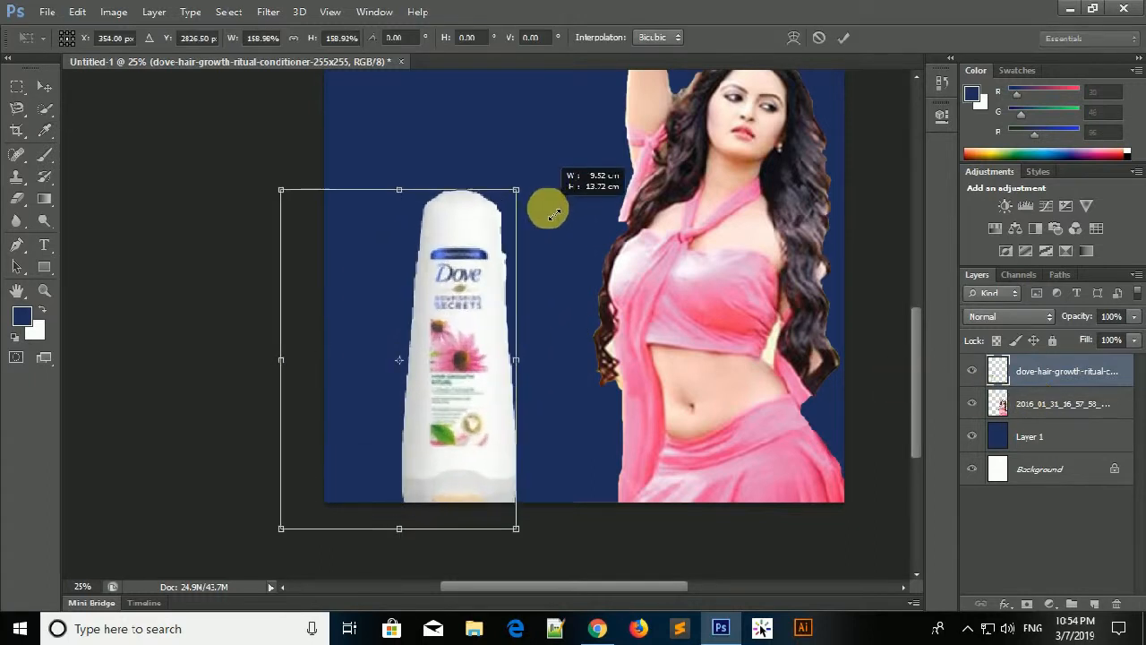
{"action": "left_click_drag", "start_coordinate": [483, 338], "coordinate": [480, 307]}
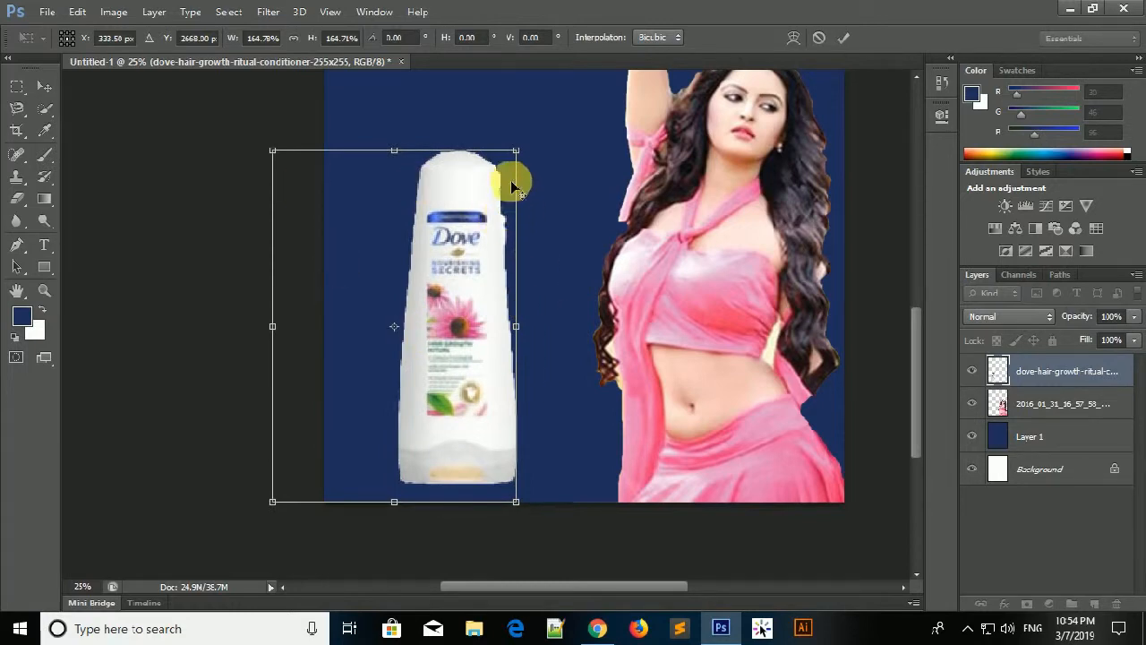
{"action": "left_click_drag", "start_coordinate": [516, 152], "coordinate": [525, 138]}
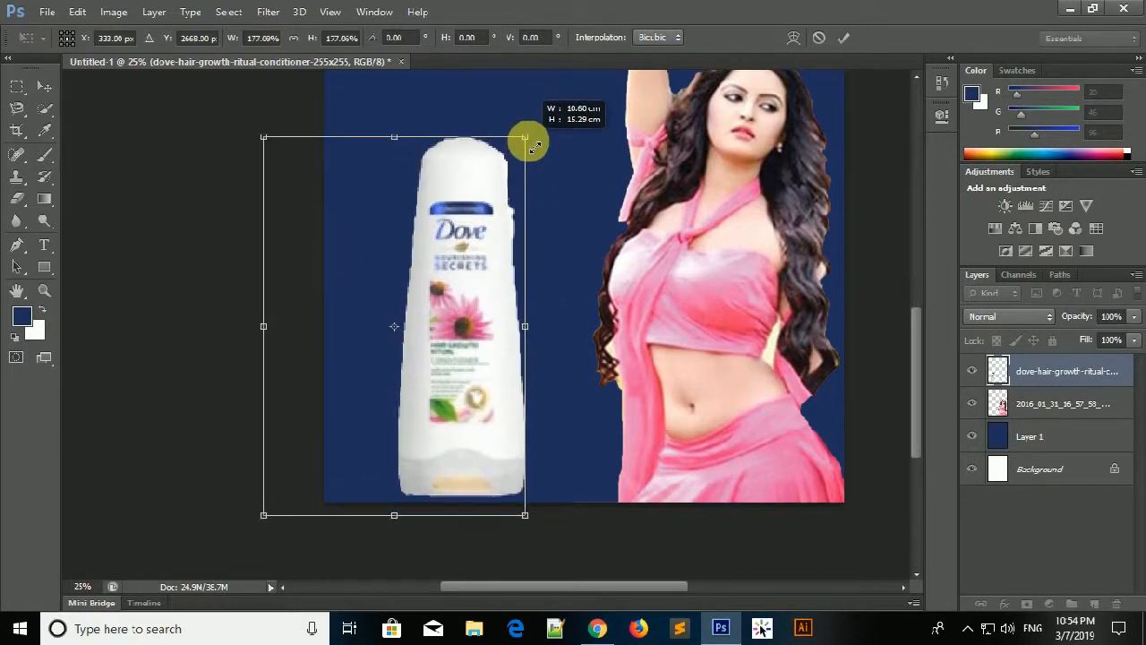
{"action": "left_click", "coordinate": [844, 37]}
{"action": "key", "text": "i"}
{"action": "key", "text": "ctrl+minus"}
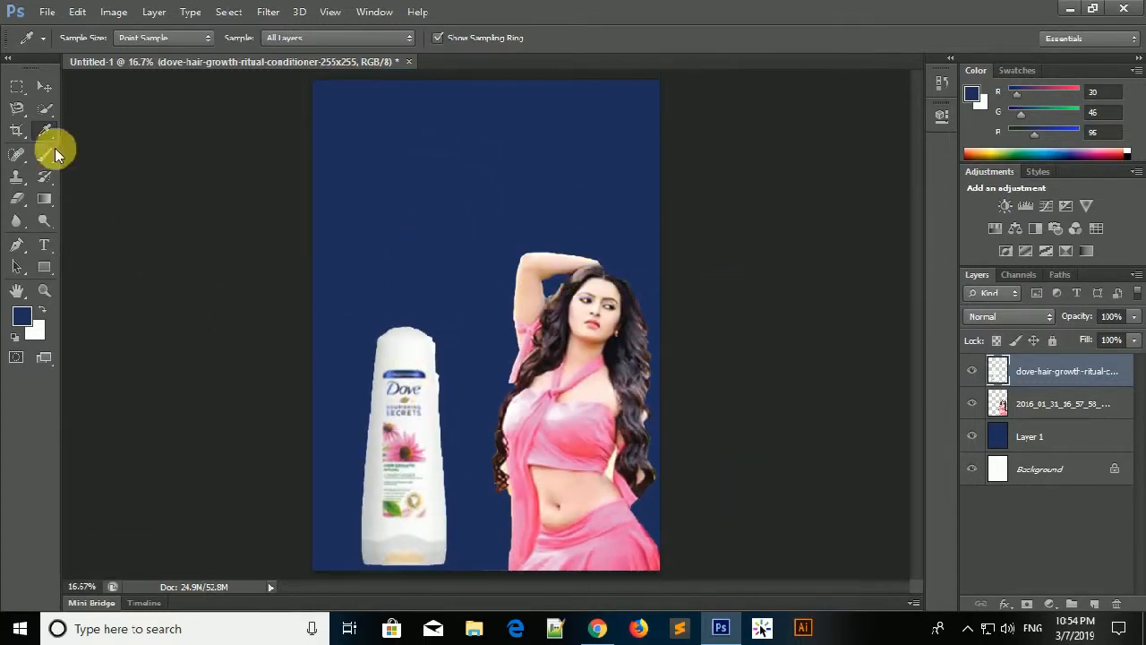
- Load the bottle's outline as a selection, feather it by 0.5 pixels, and undo the trial deletion of the bottle
{"action": "left_click", "coordinate": [44, 88]}
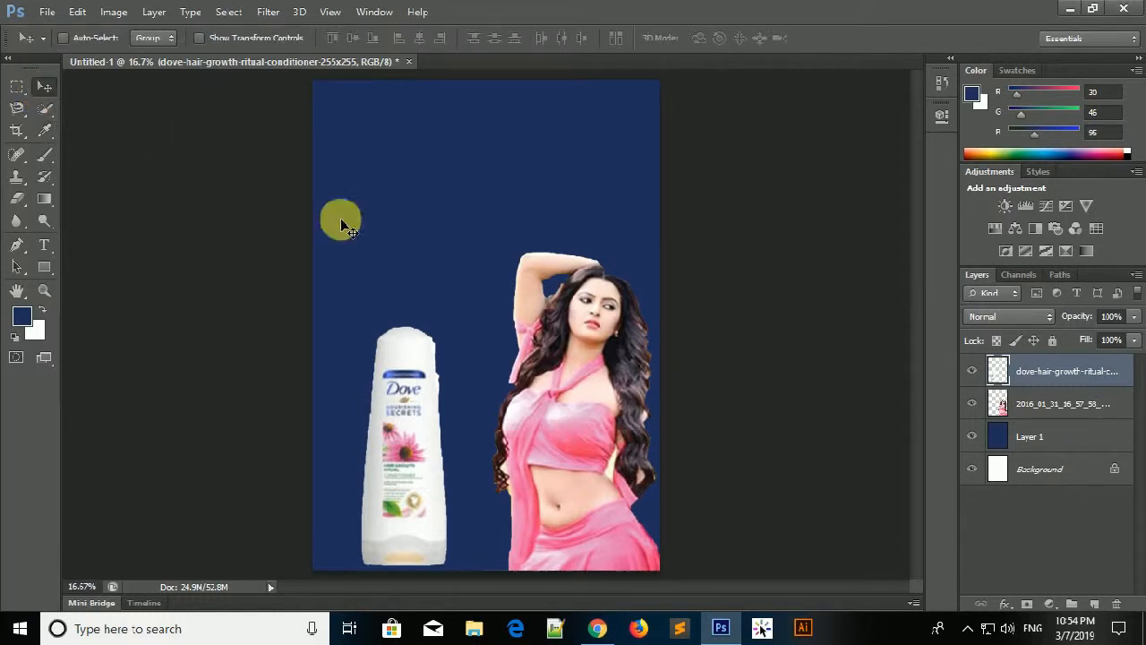
{"action": "left_click", "coordinate": [1001, 376], "text": "ctrl"}
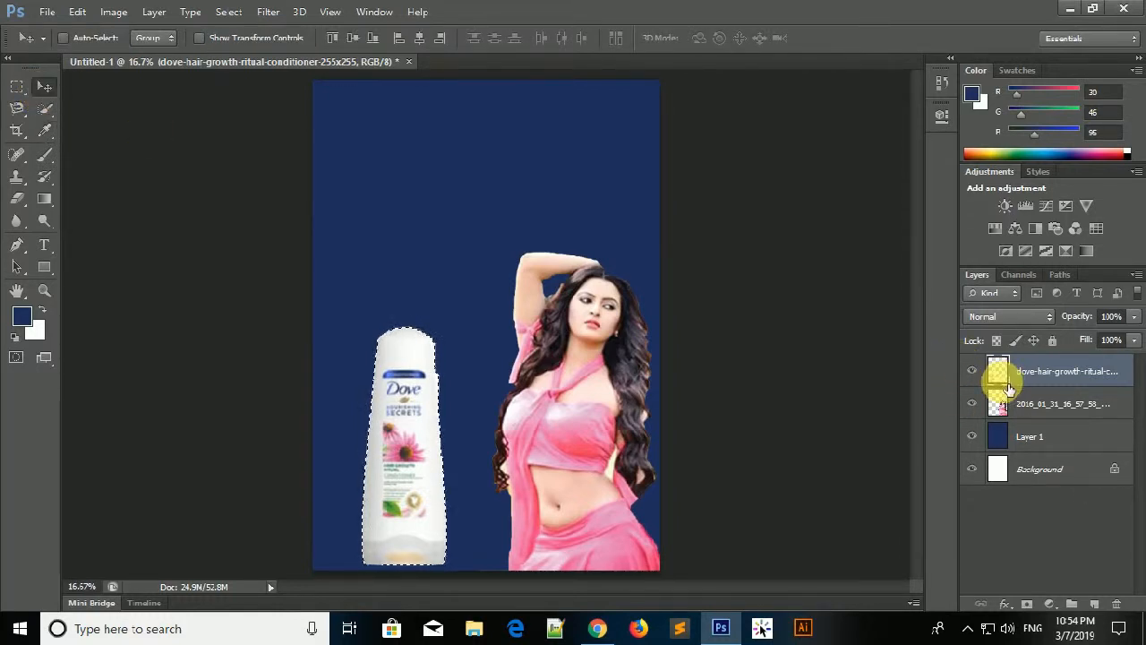
{"action": "key", "text": "shift+F6"}
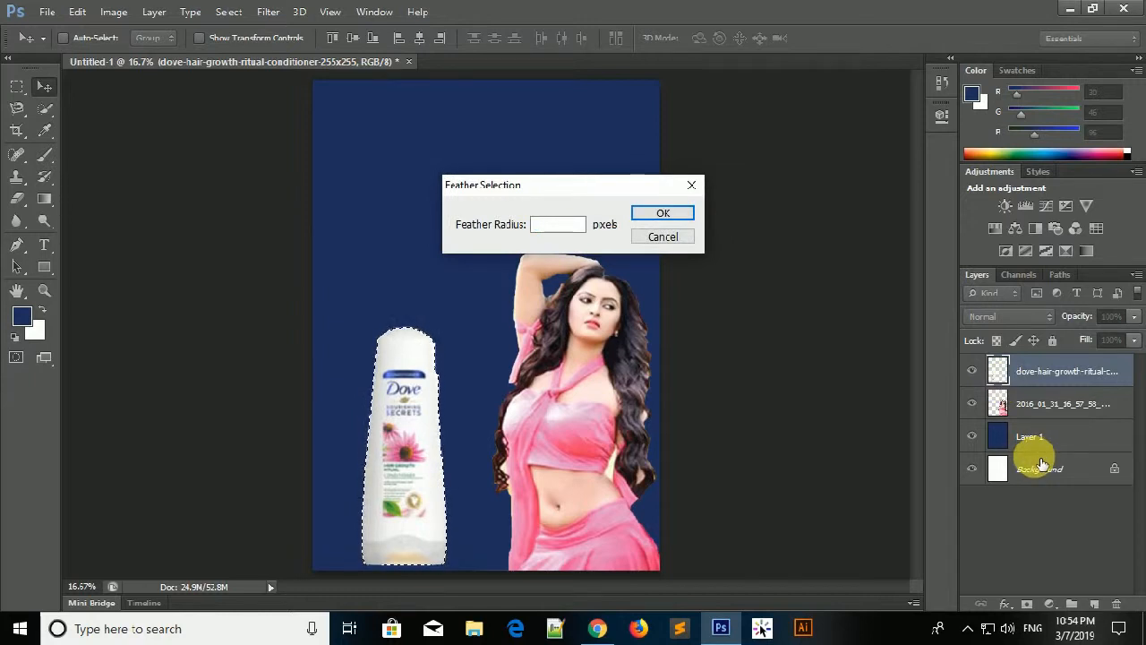
{"action": "type", "text": "0.5"}
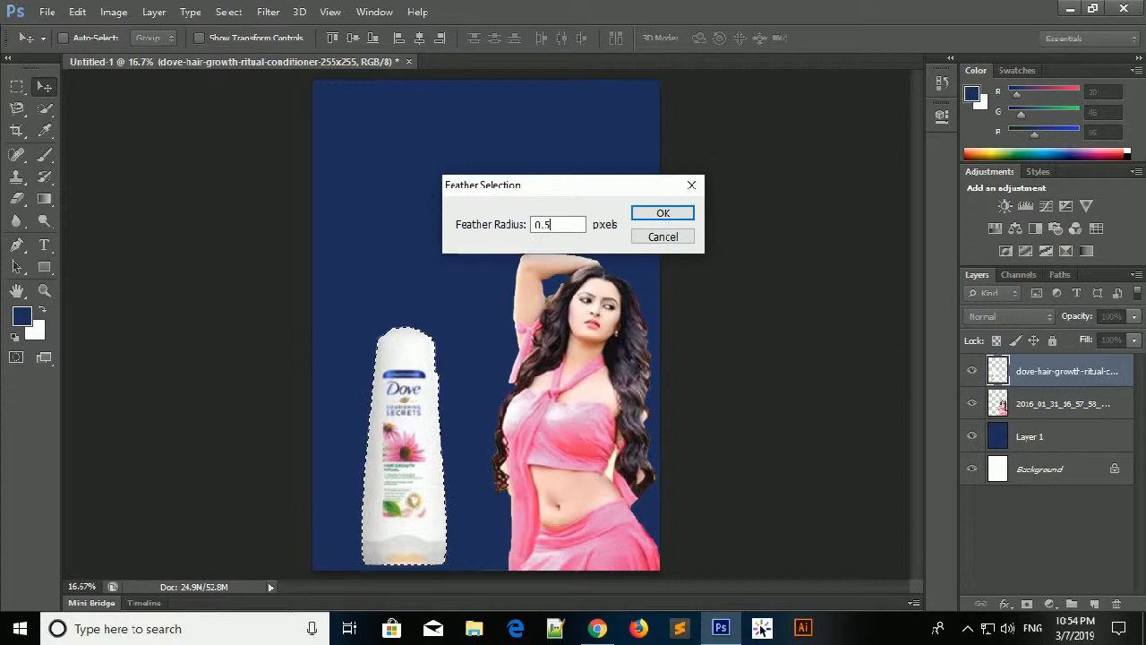
{"action": "key", "text": "Return"}
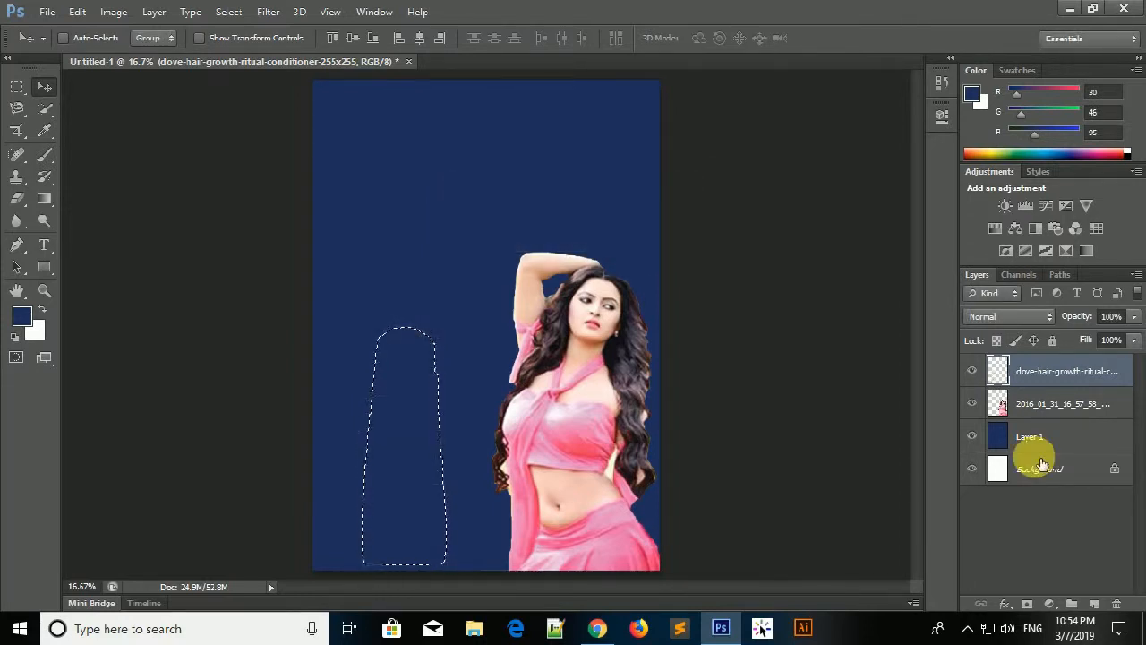
{"action": "key", "text": "ctrl+z"}
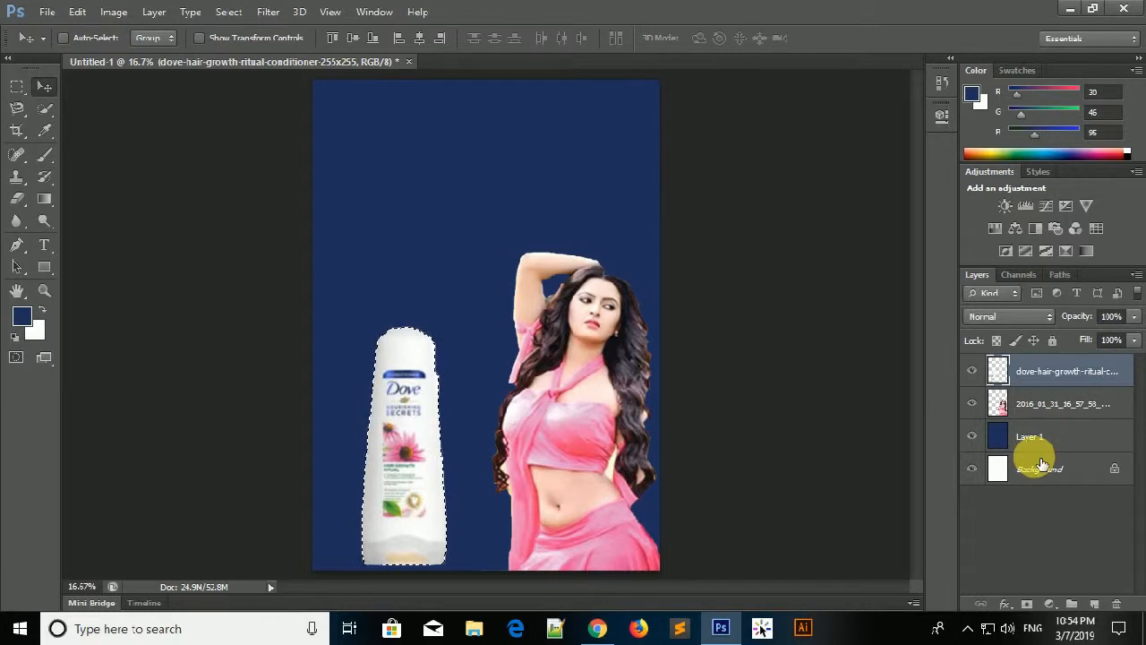
- Invert the selection to surround the bottle, feather it by 0.5 pixels to soften the bottle's edge, and deselect
{"action": "key", "text": "ctrl+shift+i"}
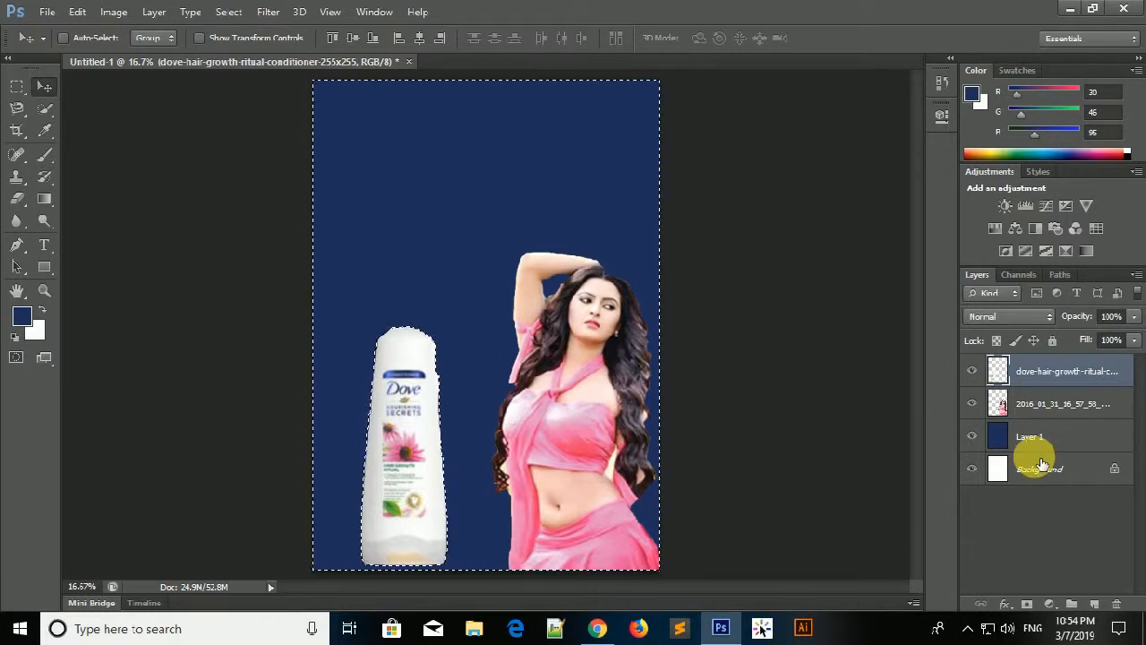
{"action": "key", "text": "shift+F6"}
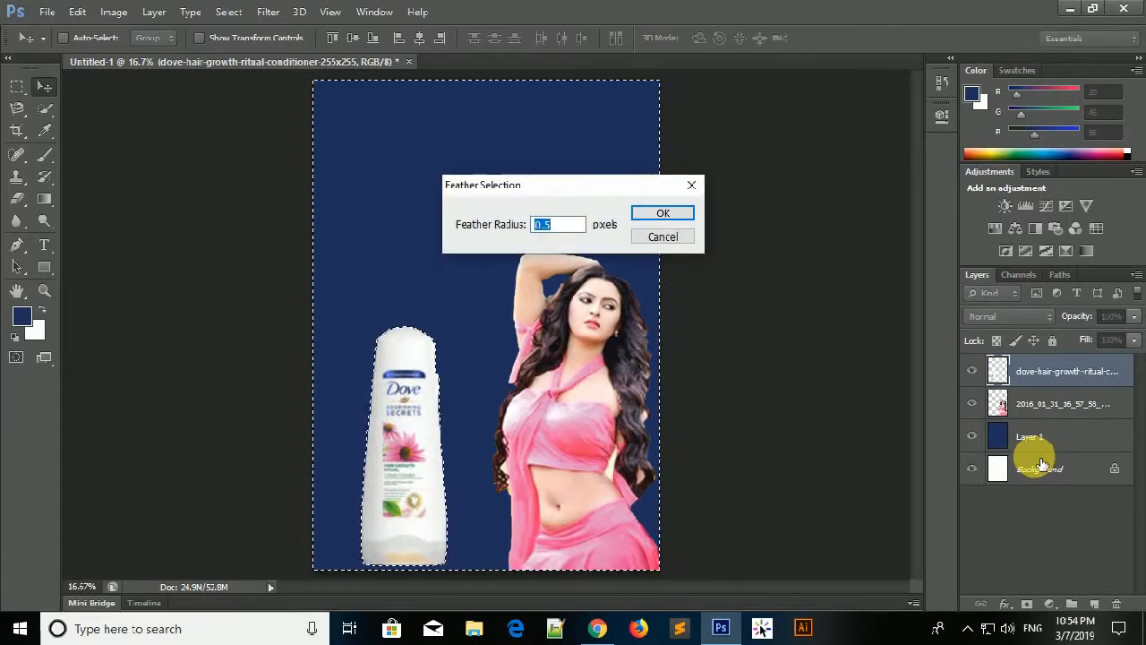
{"action": "key", "text": "Return"}
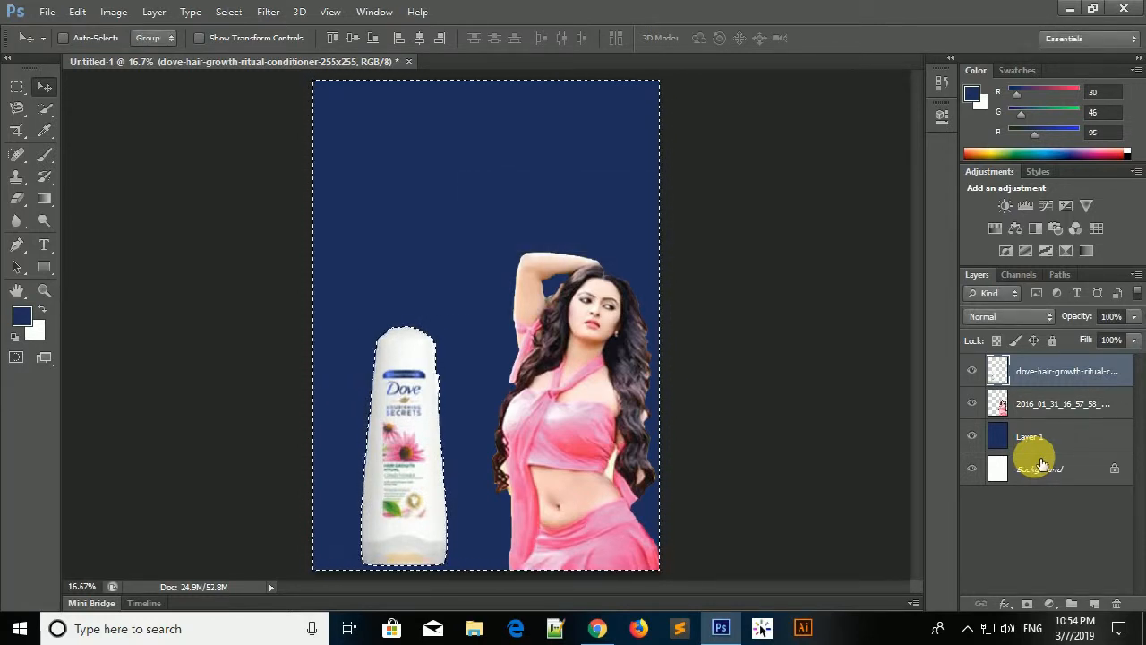
{"action": "key", "text": "ctrl+d"}
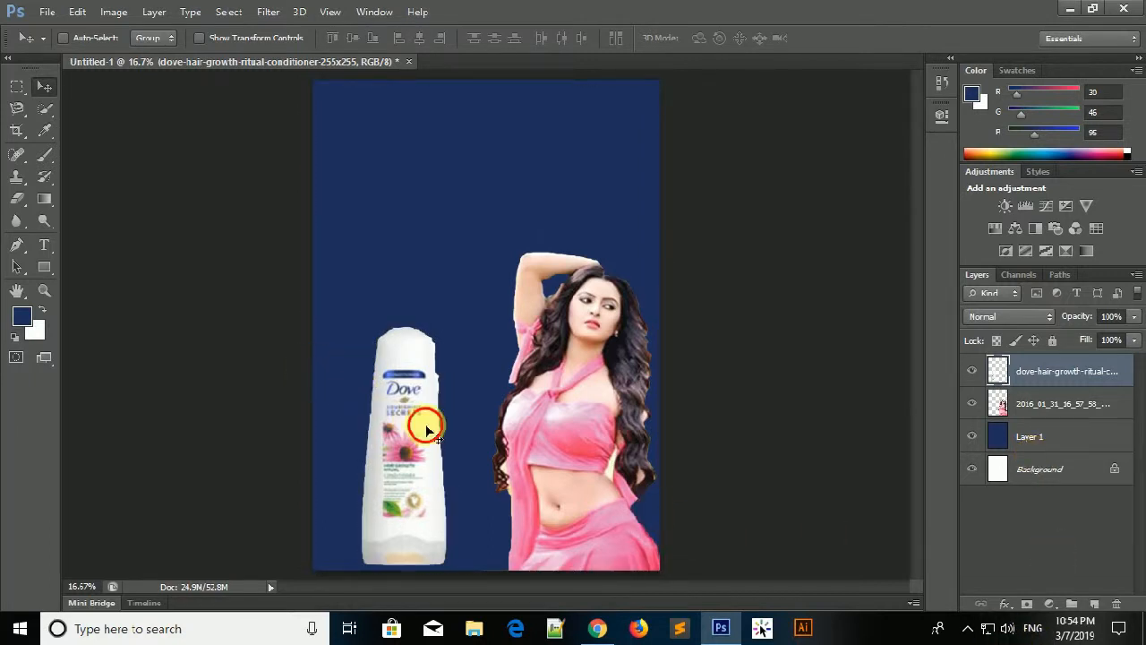
- Move the bottle up to mid-page and place a duplicate of it on its right side
{"action": "left_click_drag", "start_coordinate": [427, 425], "coordinate": [438, 283]}
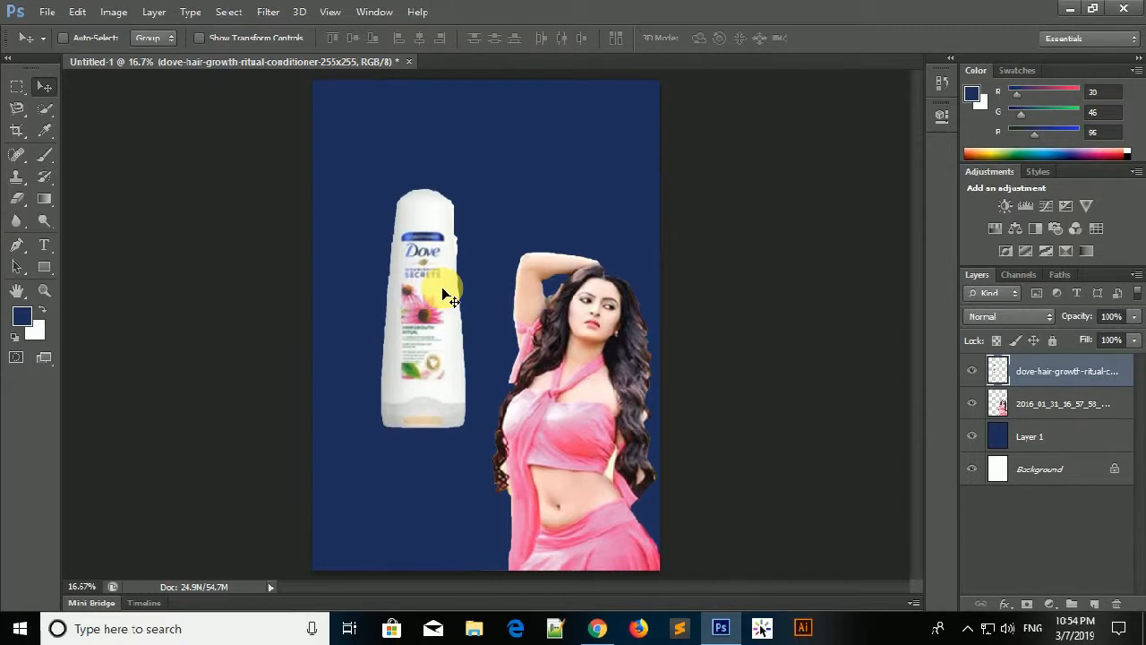
{"action": "left_click_drag", "start_coordinate": [410, 294], "coordinate": [470, 269]}
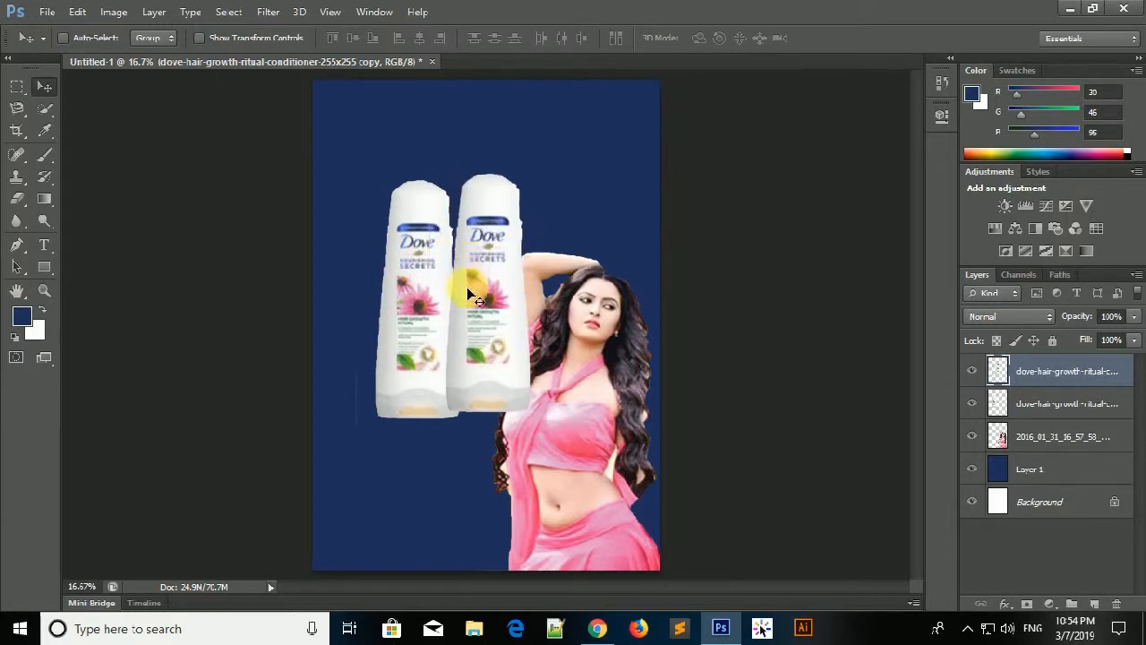
- Shrink the duplicate bottle to about 69.5% width and 76% height, keep it nearly upright, and set it against the large bottle with bases level
{"action": "key", "text": "ctrl+t"}
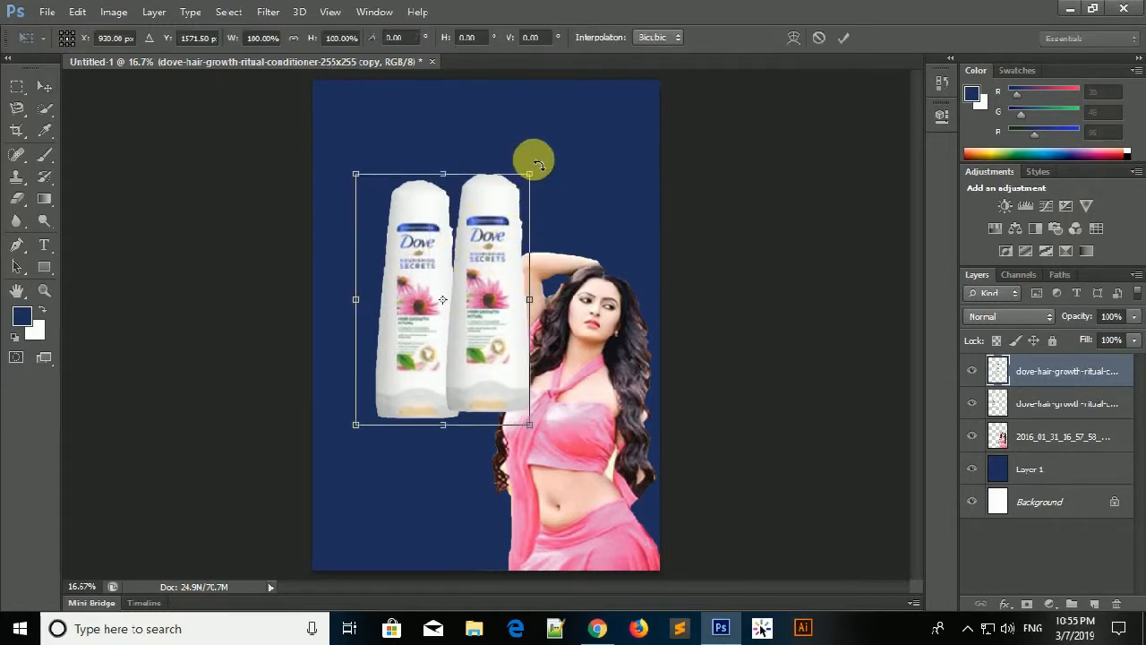
{"action": "left_click_drag", "start_coordinate": [540, 167], "coordinate": [569, 212]}
{"action": "left_click_drag", "start_coordinate": [412, 150], "coordinate": [445, 233]}
{"action": "mouse_move", "coordinate": [455, 294]}
{"action": "left_mouse_down"}
{"action": "mouse_move", "coordinate": [466, 293]}
{"action": "mouse_move", "coordinate": [459, 278]}
{"action": "left_mouse_up"}
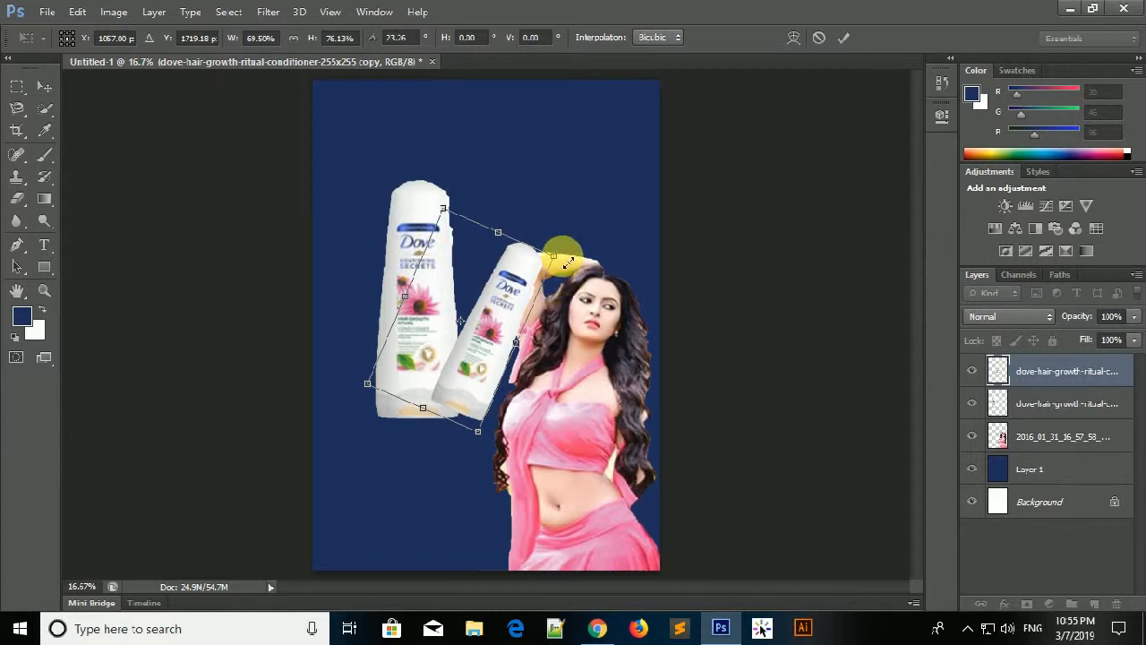
{"action": "left_click_drag", "start_coordinate": [571, 258], "coordinate": [532, 232]}
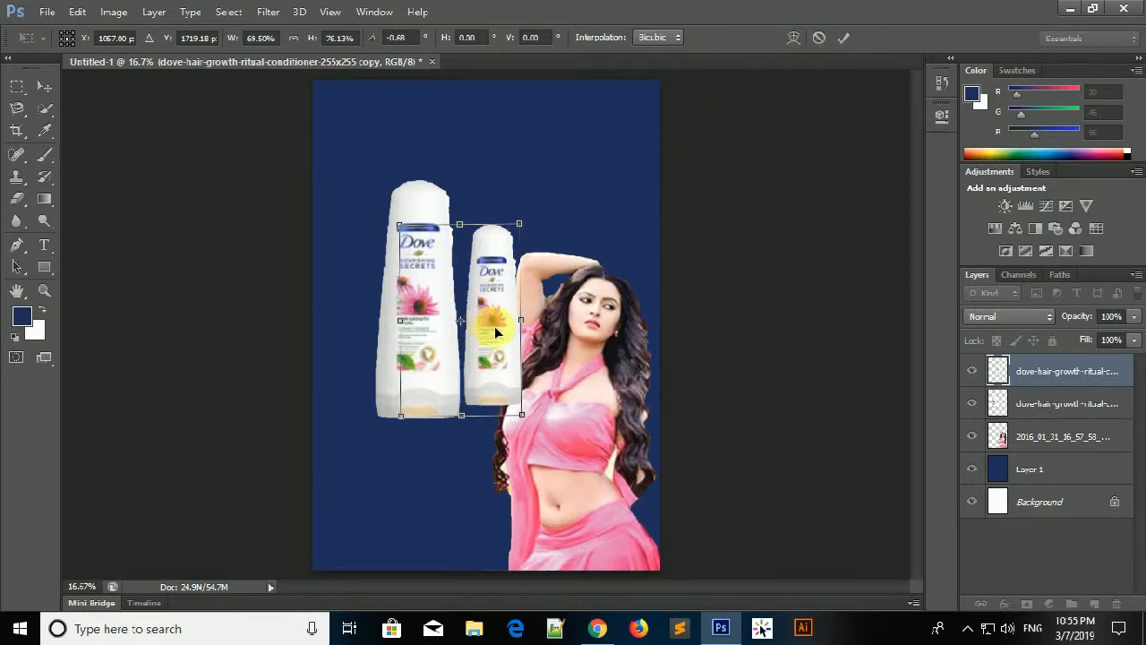
{"action": "left_click_drag", "start_coordinate": [495, 330], "coordinate": [477, 343]}
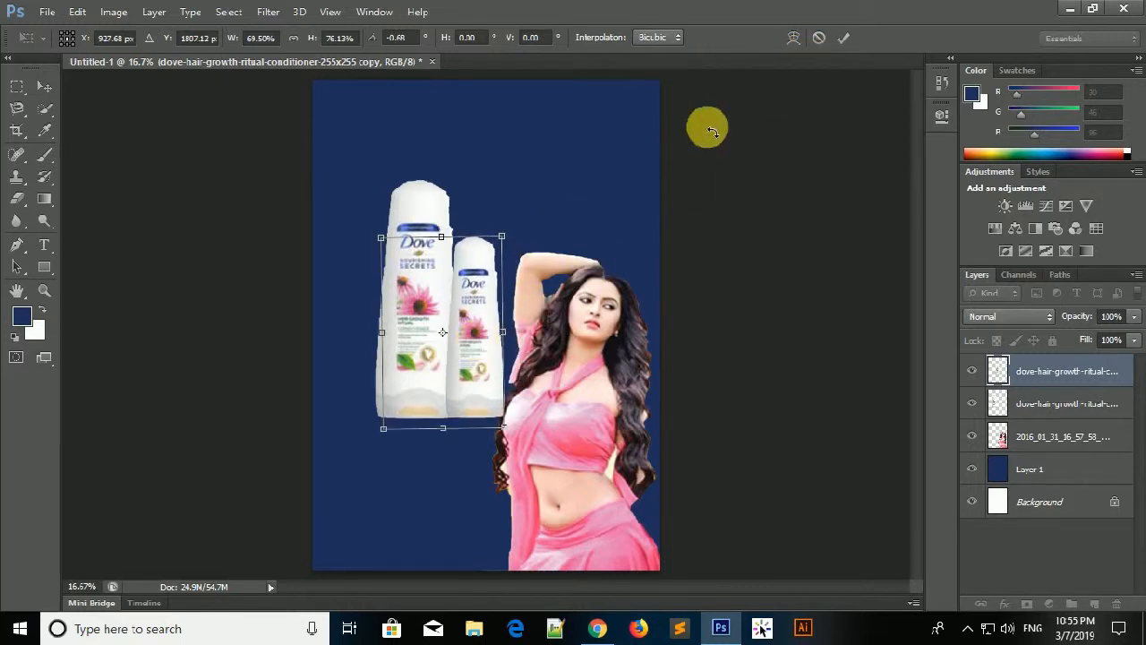
{"action": "left_click", "coordinate": [843, 38]}
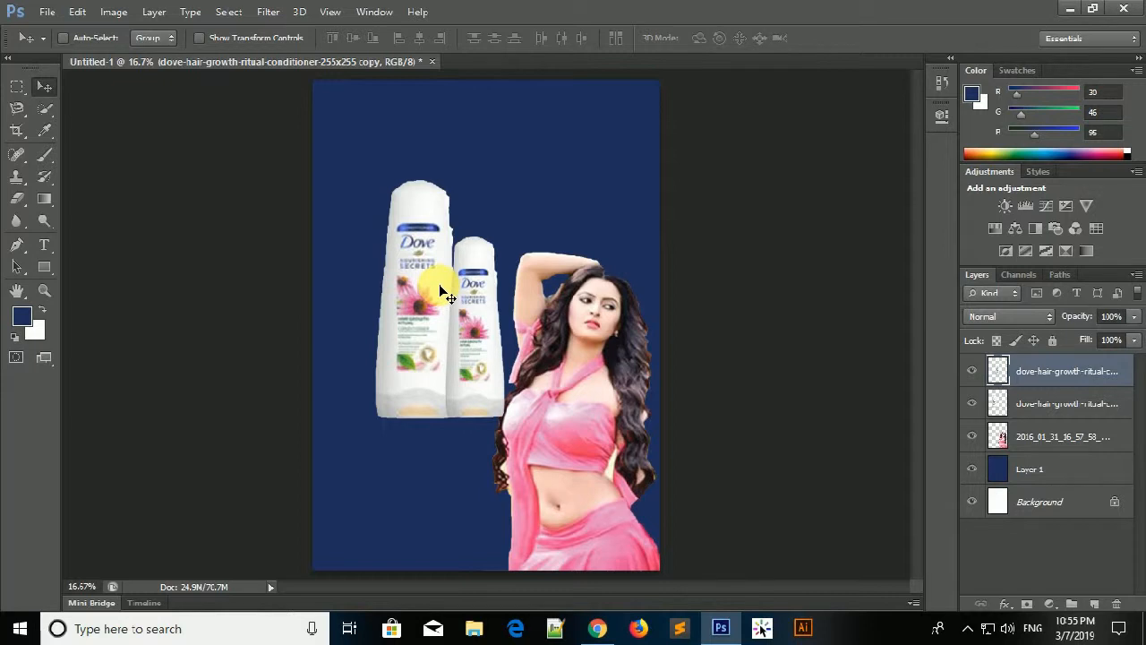
- Select both bottle layers and move them together about 2.4 cm left and 3.5 cm down, away from the woman
{"action": "key", "text": "ctrl+minus"}
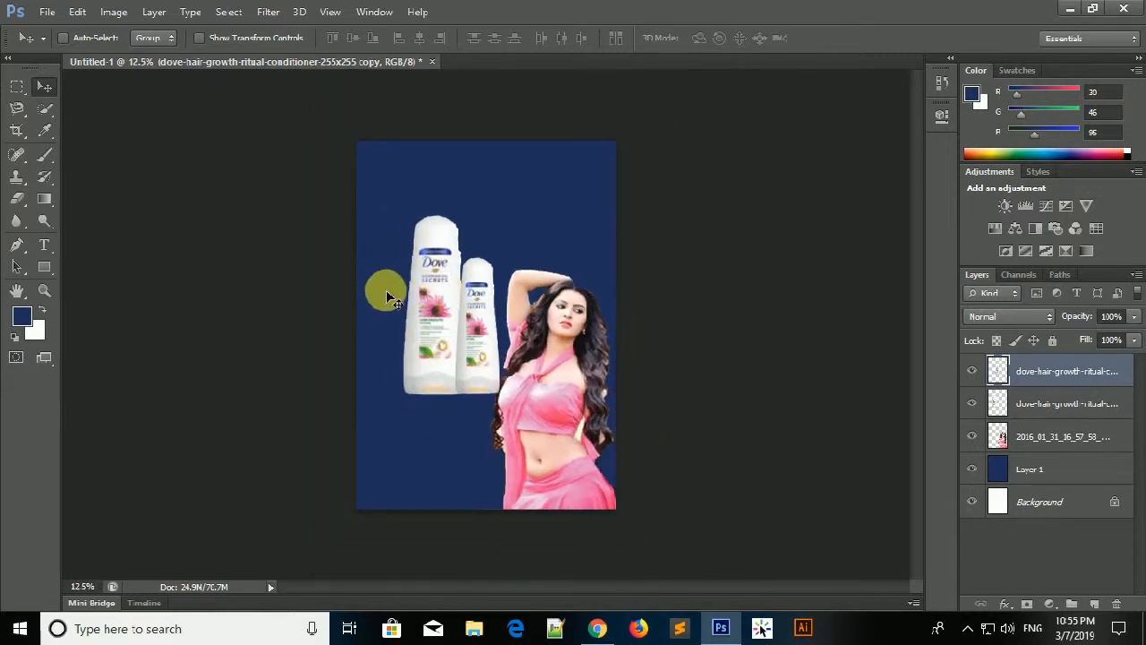
{"action": "left_click", "coordinate": [1037, 405], "text": "shift"}
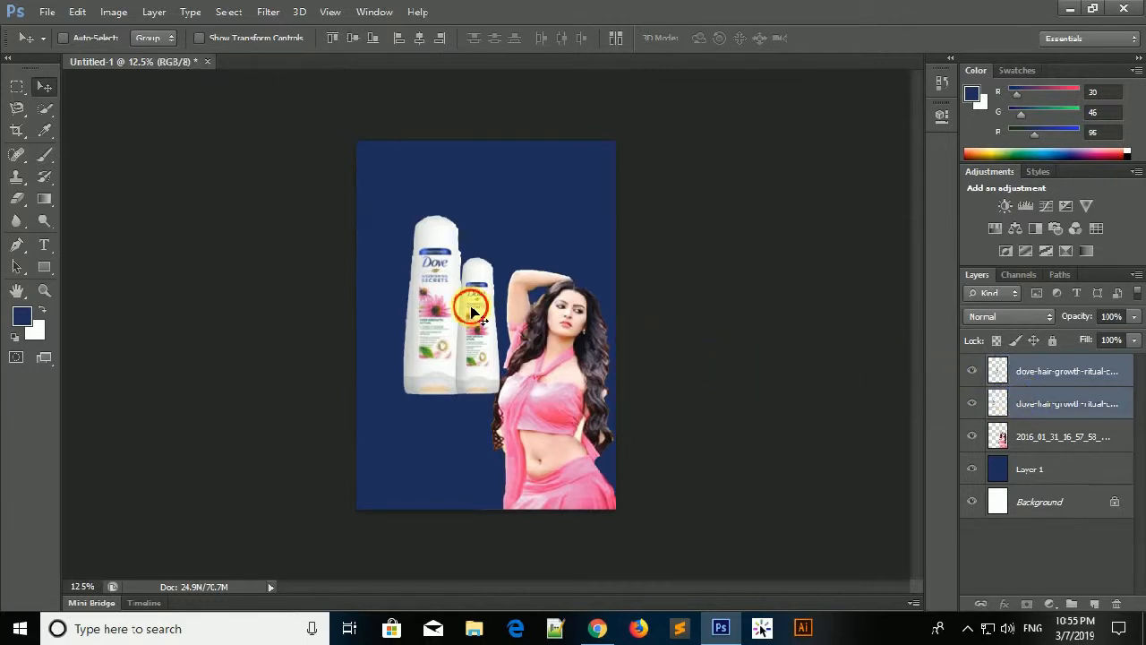
{"action": "left_click_drag", "start_coordinate": [469, 307], "coordinate": [442, 352]}
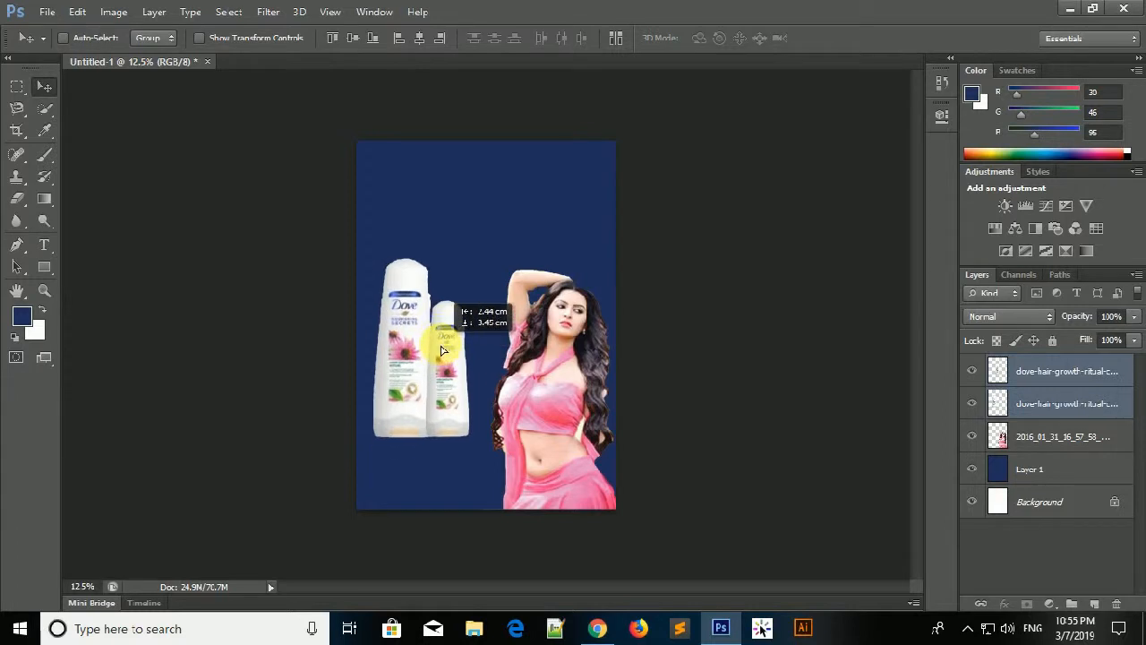
- Draw a flat elliptical selection just beneath the two bottles, about as wide as the pair
{"action": "left_click", "coordinate": [18, 87]}
{"action": "left_click", "coordinate": [131, 101]}
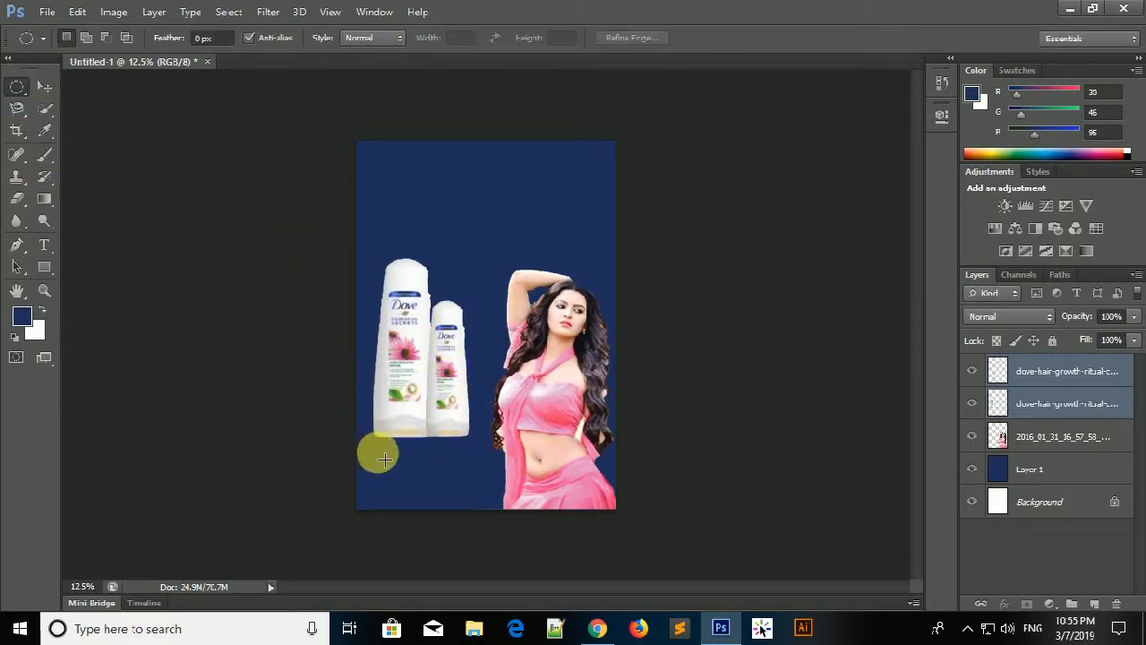
{"action": "left_click_drag", "start_coordinate": [378, 450], "coordinate": [466, 463]}
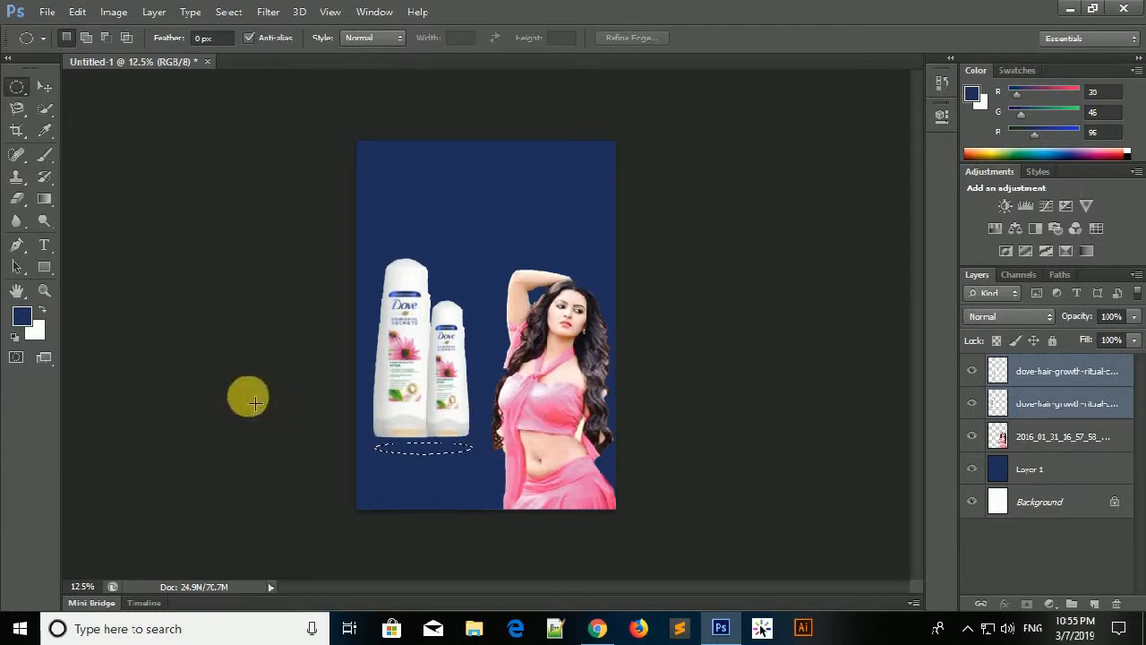
- Set the foreground colour to dark grey (about RGB 59, 62, 71) and fill the ellipse with it on a new layer
{"action": "left_click", "coordinate": [22, 315]}
{"action": "left_click_drag", "start_coordinate": [499, 305], "coordinate": [384, 308]}
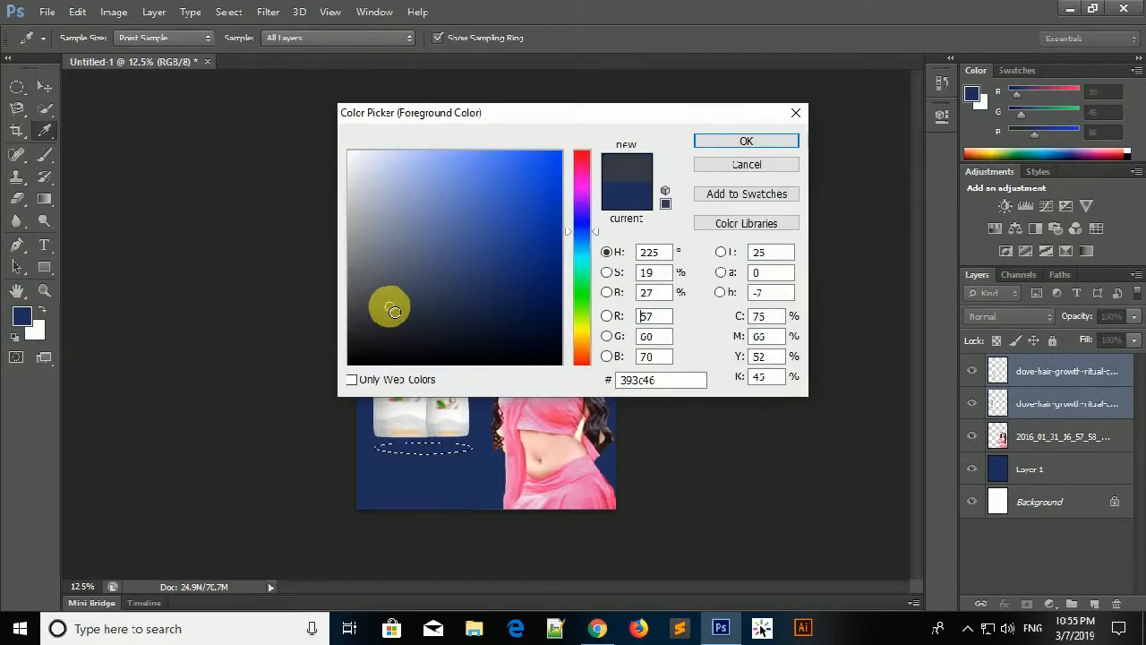
{"action": "left_click", "coordinate": [746, 141]}
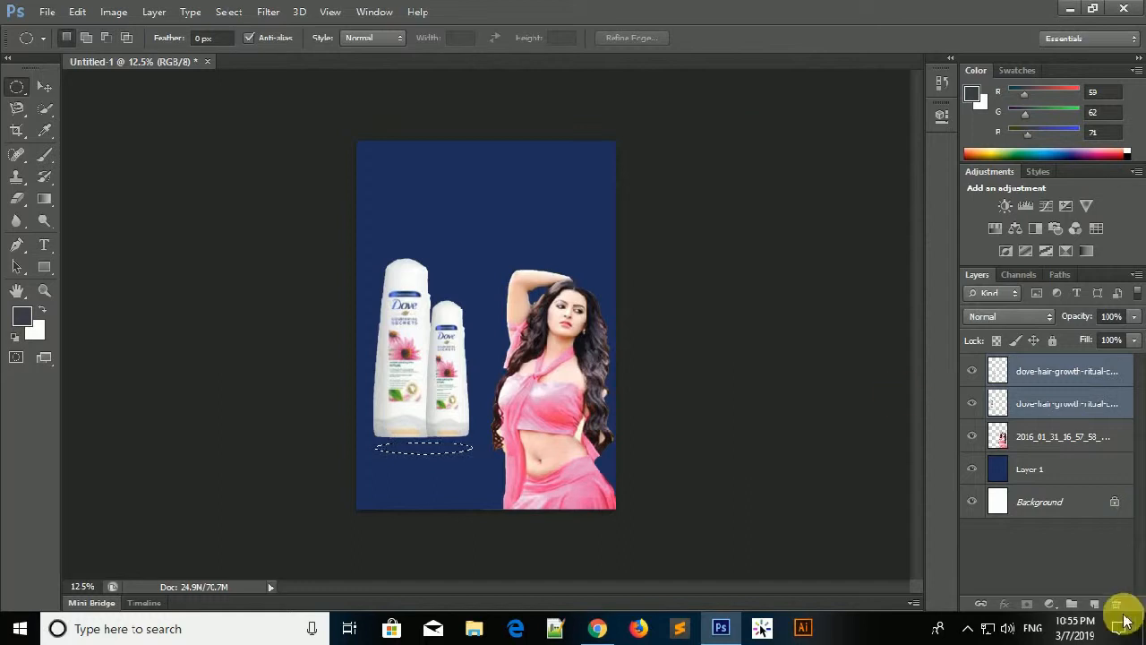
{"action": "left_click", "coordinate": [1095, 604]}
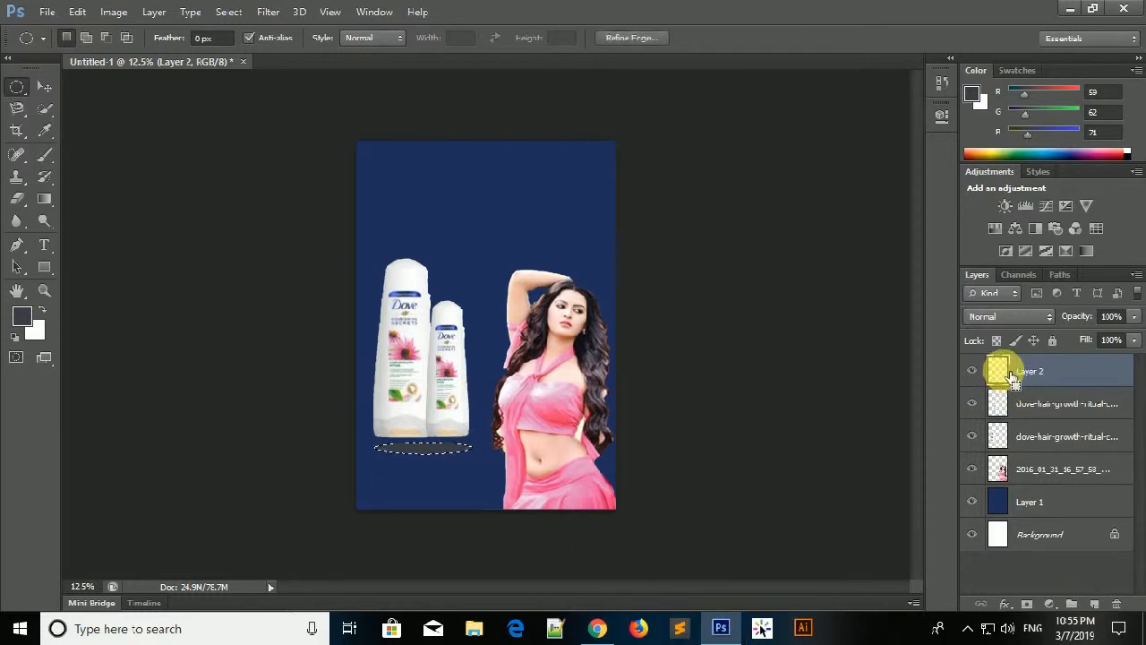
- Reduce the shadow ellipse layer's opacity to 63% and deselect the ellipse
{"action": "left_click", "coordinate": [1135, 317]}
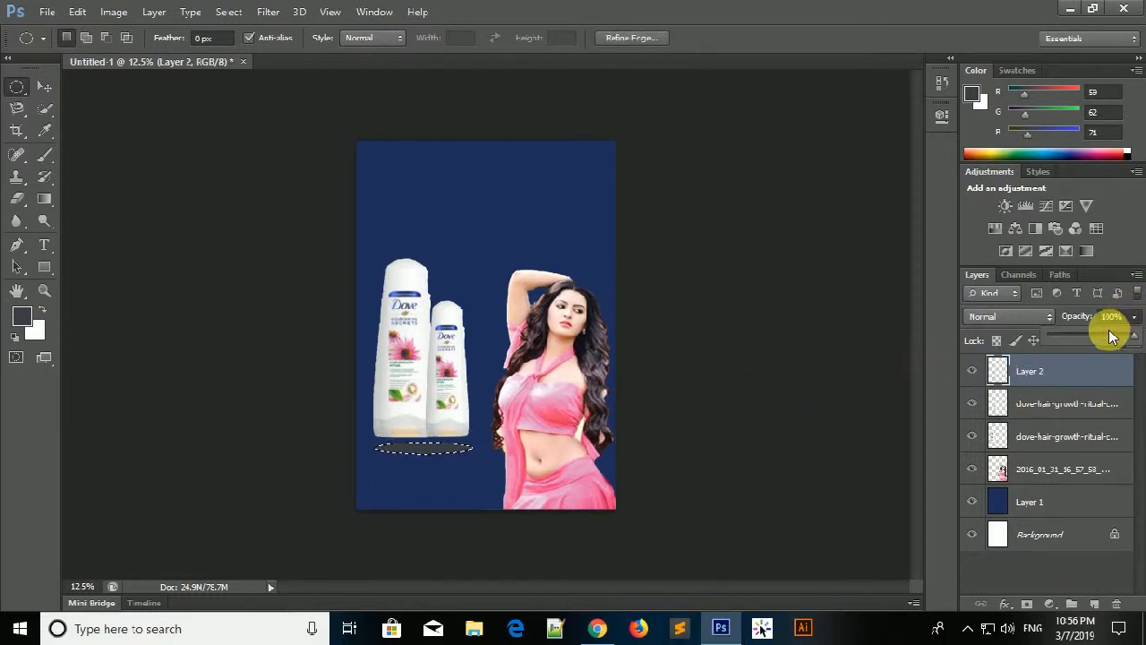
{"action": "left_click_drag", "start_coordinate": [1092, 333], "coordinate": [1081, 334]}
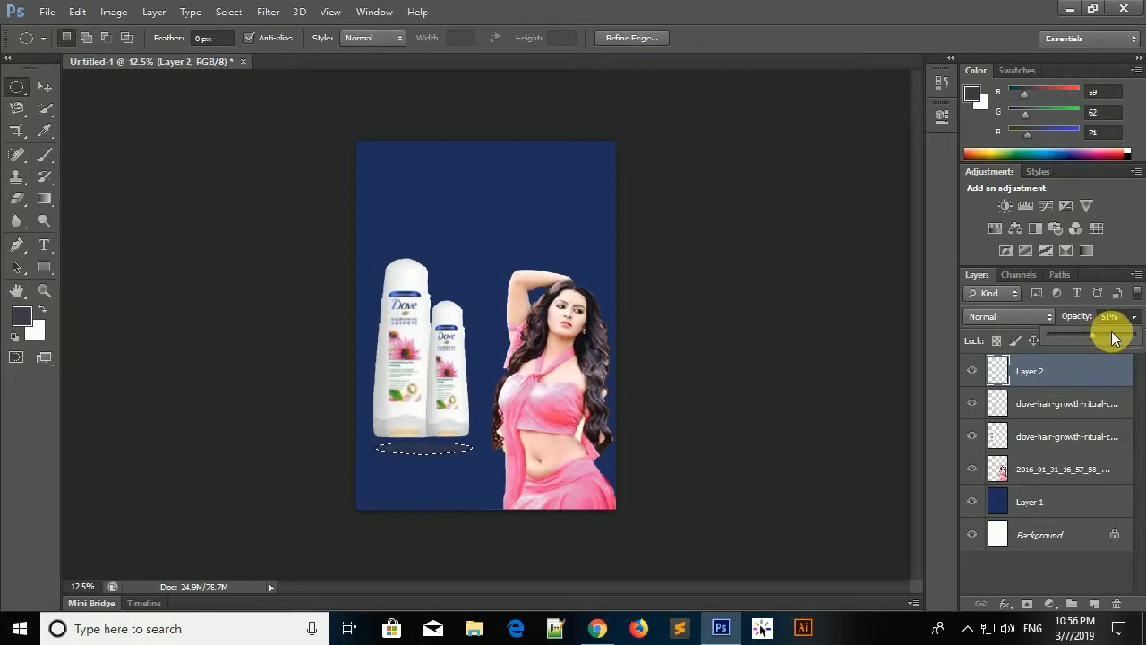
{"action": "left_click_drag", "start_coordinate": [1093, 333], "coordinate": [1104, 339]}
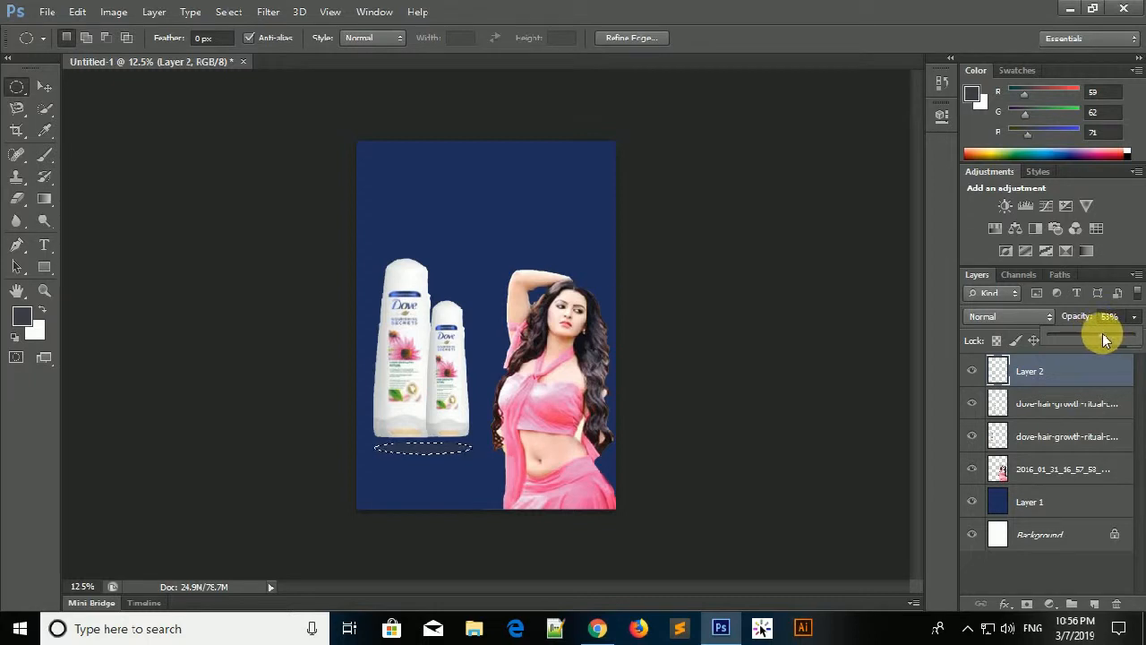
{"action": "left_click", "coordinate": [535, 299]}
{"action": "key", "text": "ctrl+d"}
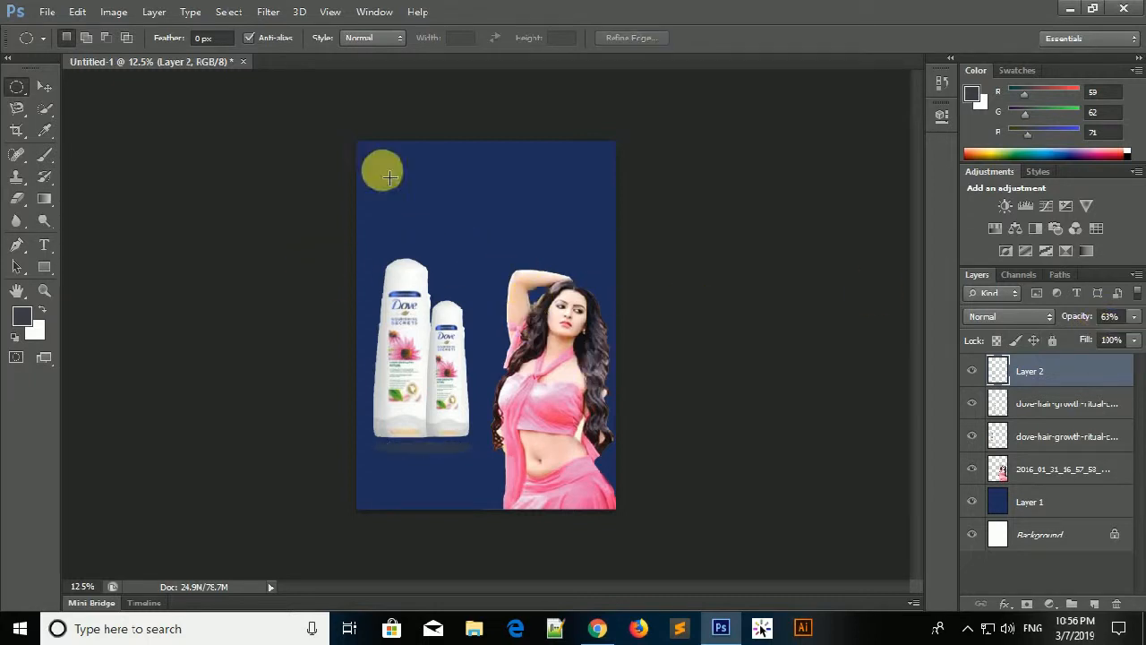
{"action": "left_click", "coordinate": [49, 85]}
{"action": "key", "text": "ctrl+plus"}
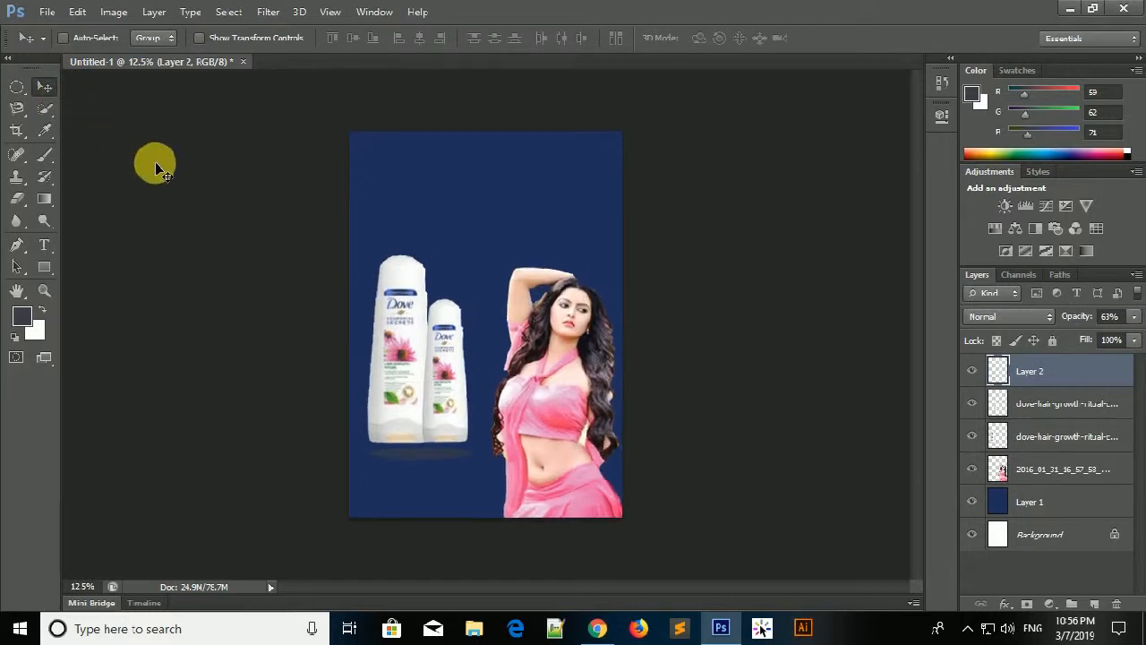
- Start a Pen path with a wavy upper edge running across the page, just beneath the bottles and over the woman's waist
{"action": "key", "text": "ctrl+minus"}
{"action": "key", "text": "ctrl+minus"}
{"action": "key", "text": "ctrl+minus"}
{"action": "key", "text": "ctrl+minus"}
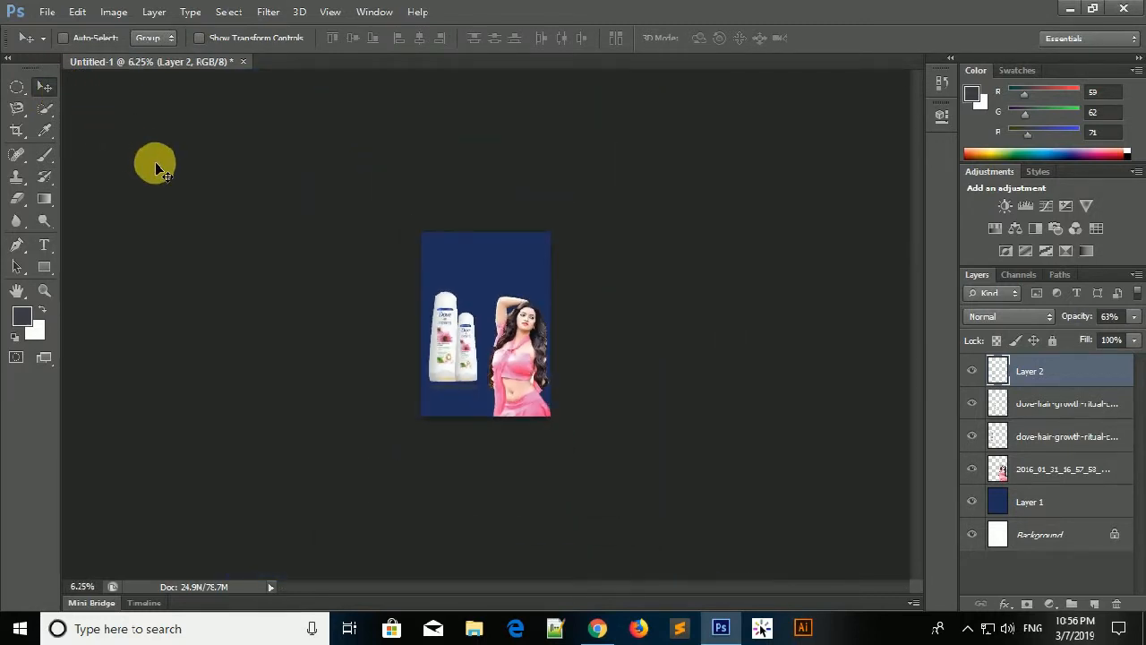
{"action": "key", "text": "ctrl+plus"}
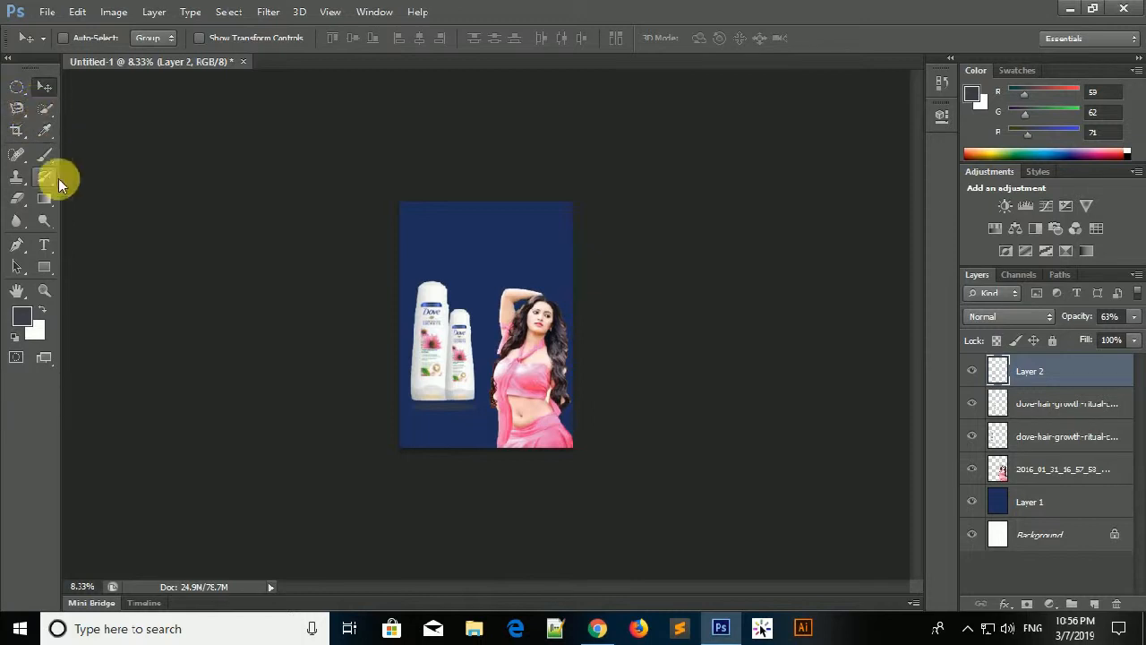
{"action": "left_click", "coordinate": [17, 245]}
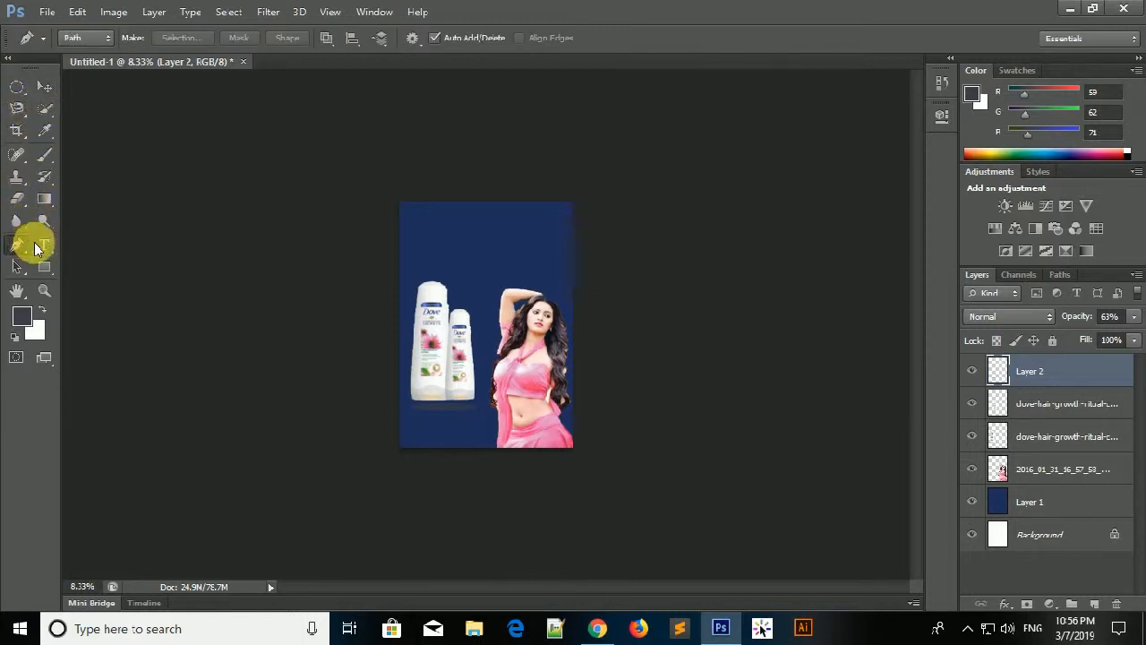
{"action": "left_click", "coordinate": [407, 404]}
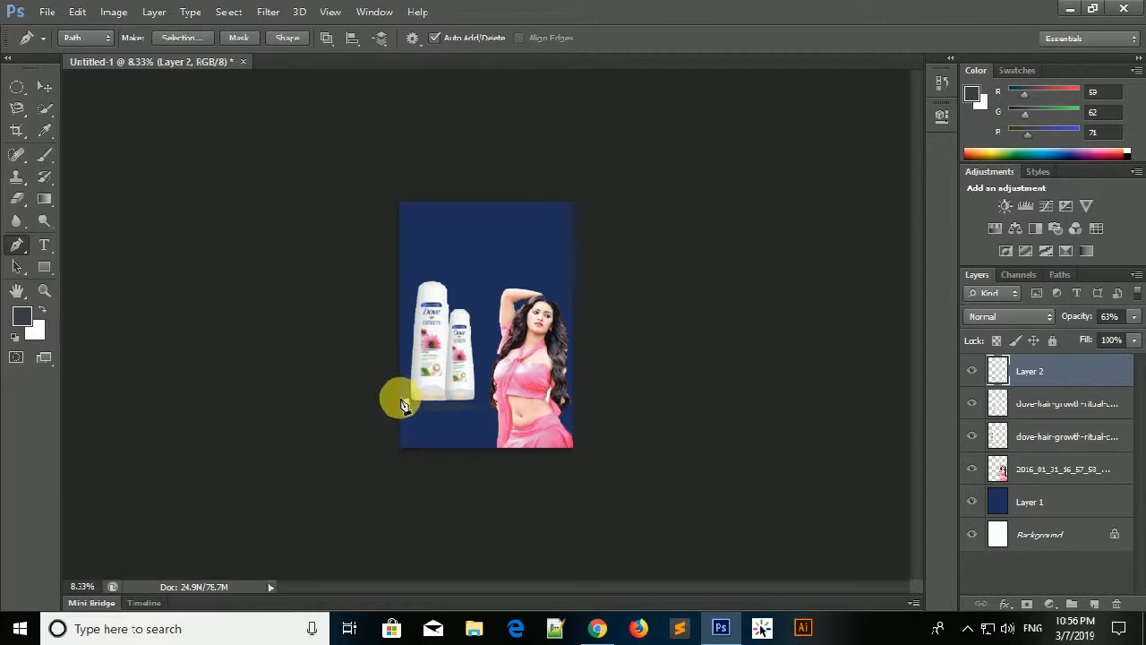
{"action": "left_click", "coordinate": [459, 408]}
{"action": "left_click", "coordinate": [503, 405]}
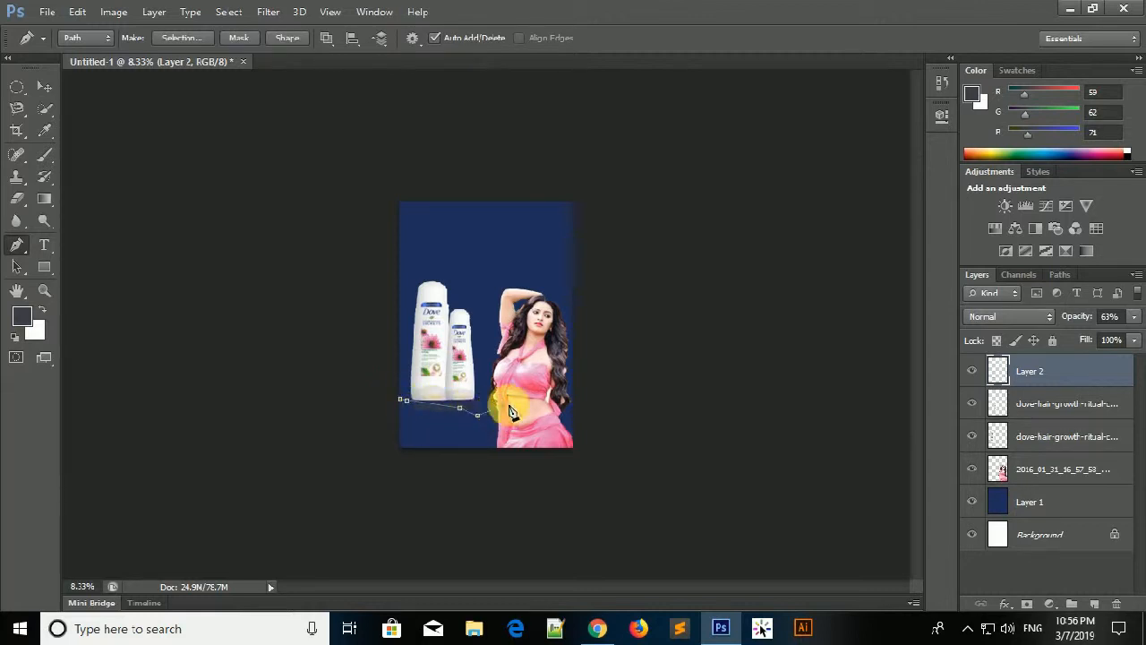
{"action": "left_click", "coordinate": [539, 399]}
{"action": "left_click", "coordinate": [557, 397]}
{"action": "left_click", "coordinate": [574, 405]}
- Close the wavy path around the outside of the page's lower end, convert it to a selection and fill it with dark grey on Layer 2
{"action": "left_click_drag", "start_coordinate": [581, 407], "coordinate": [616, 455]}
{"action": "left_click_drag", "start_coordinate": [618, 507], "coordinate": [538, 519]}
{"action": "left_click_drag", "start_coordinate": [456, 501], "coordinate": [373, 473]}
{"action": "left_click_drag", "start_coordinate": [367, 443], "coordinate": [375, 437]}
{"action": "left_click", "coordinate": [398, 401]}
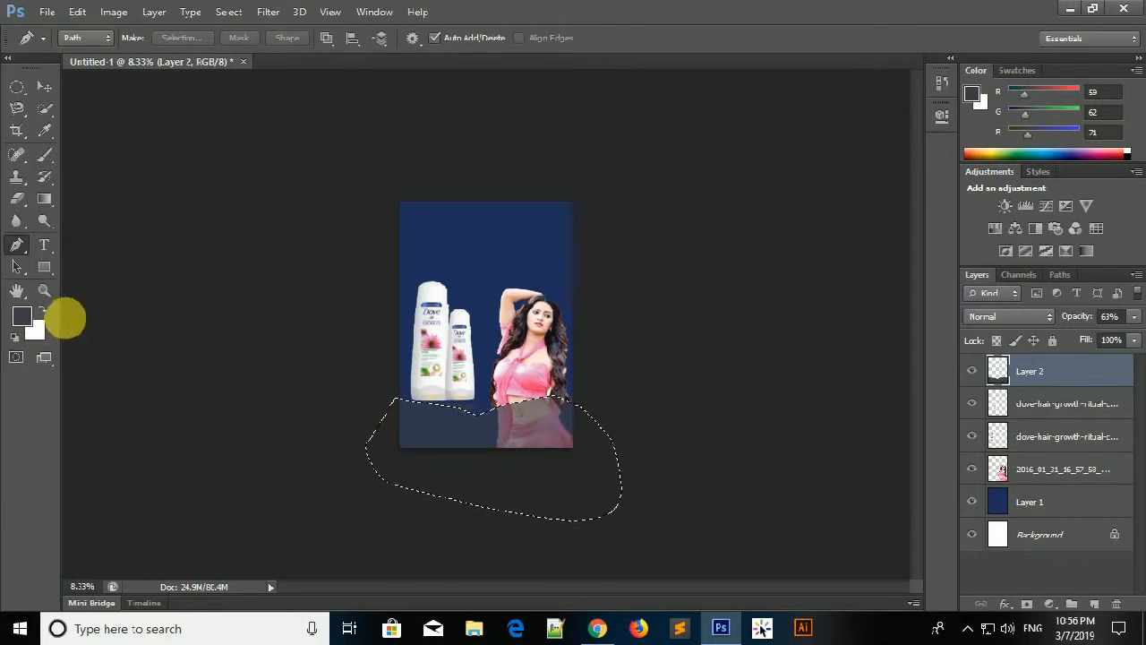
- Raise Layer 2's opacity to 100% and refill the wavy area with pink sampled from the bottle label (RGB 232, 104, 182)
{"action": "left_click", "coordinate": [1134, 316]}
{"action": "left_click_drag", "start_coordinate": [1108, 335], "coordinate": [1142, 349]}
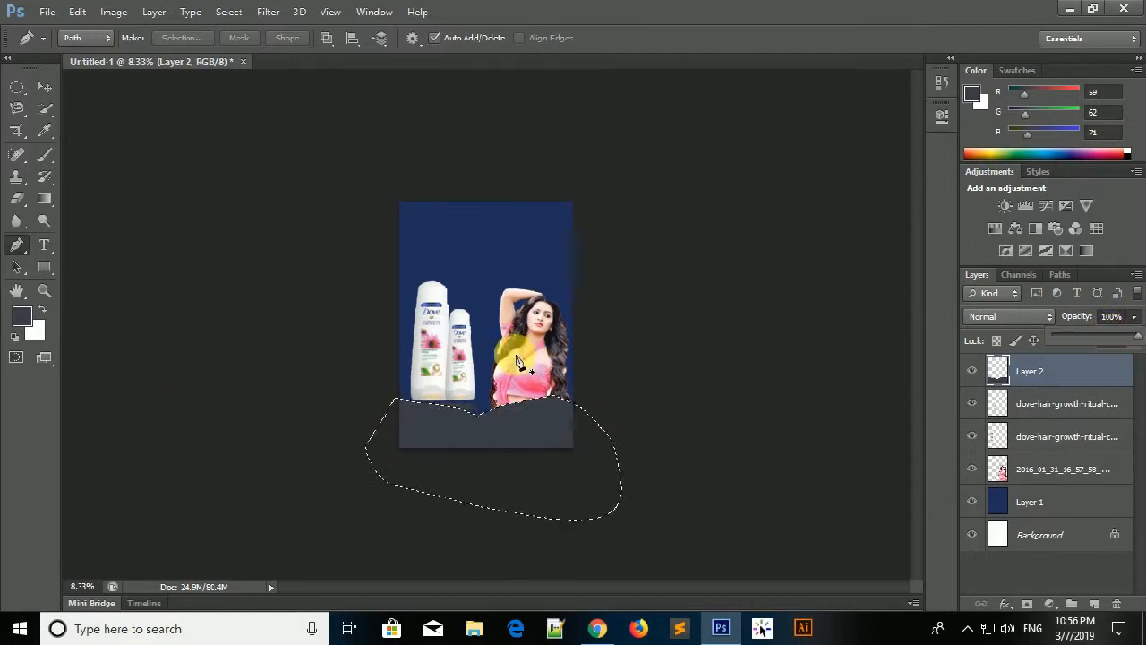
{"action": "left_click", "coordinate": [44, 129]}
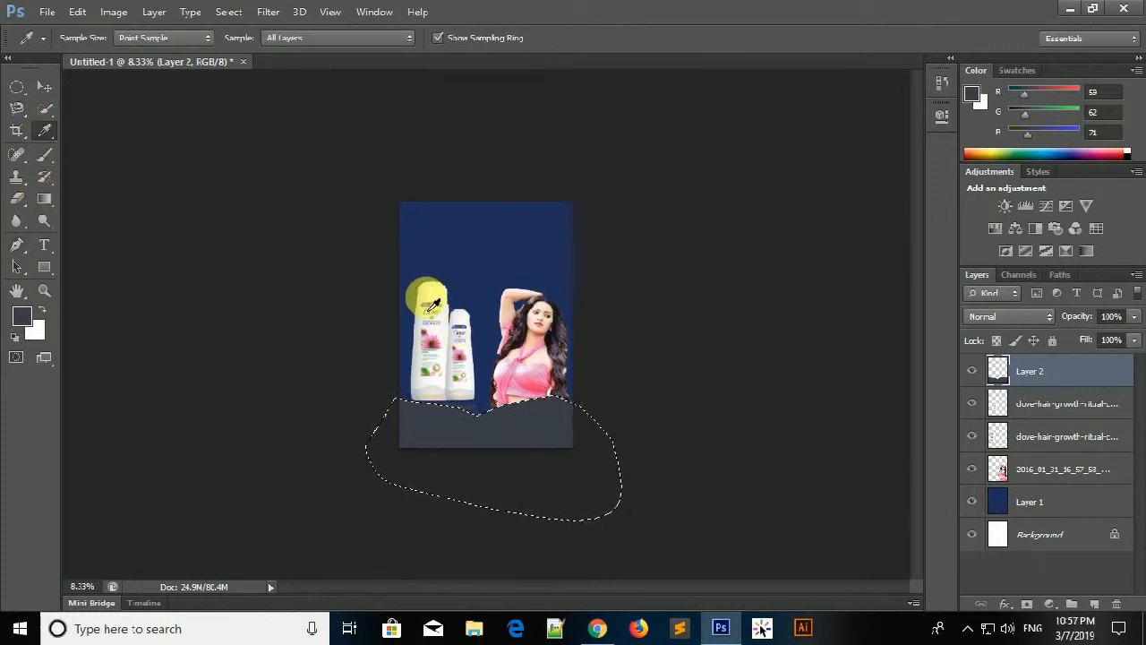
{"action": "left_click_drag", "start_coordinate": [440, 341], "coordinate": [452, 345]}
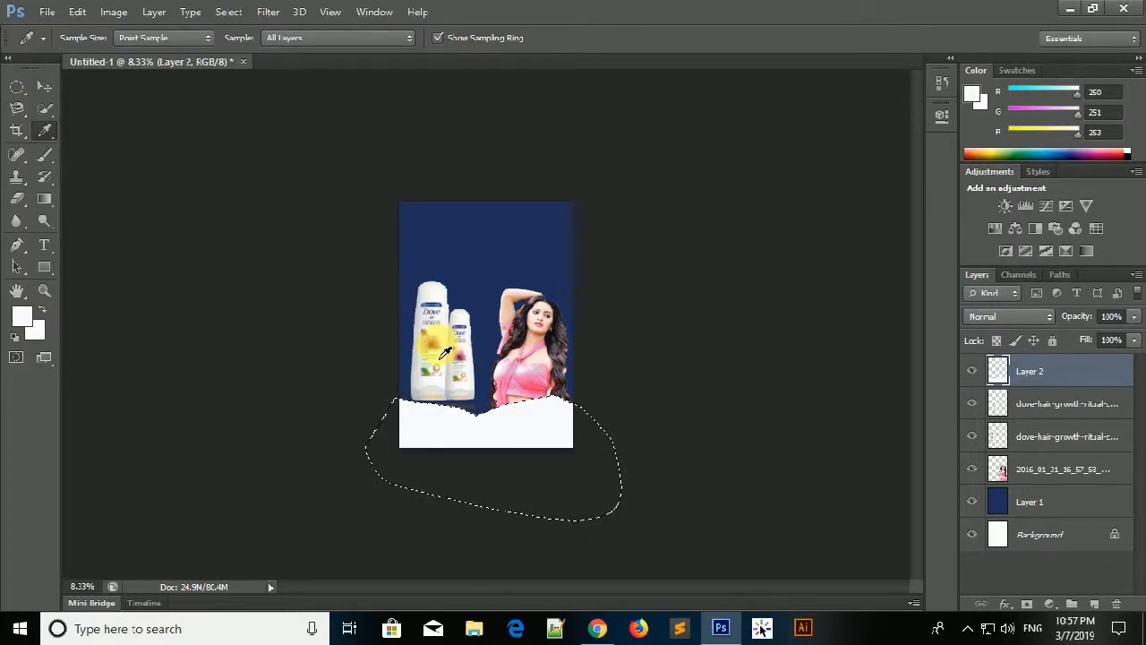
{"action": "left_click", "coordinate": [441, 357]}
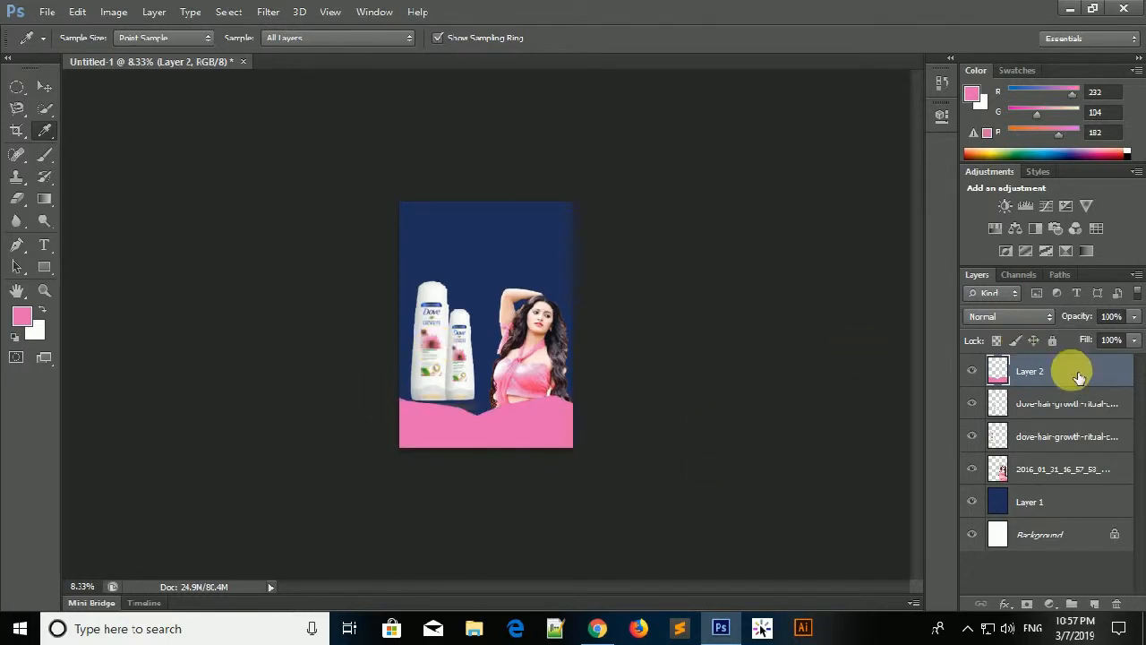
- Reorder the layers so the pink wave on Layer 2 lies beneath both bottle layers and directly above the woman's layer
{"action": "left_click_drag", "start_coordinate": [1079, 377], "coordinate": [1100, 486]}
{"action": "double_click", "coordinate": [1100, 486]}
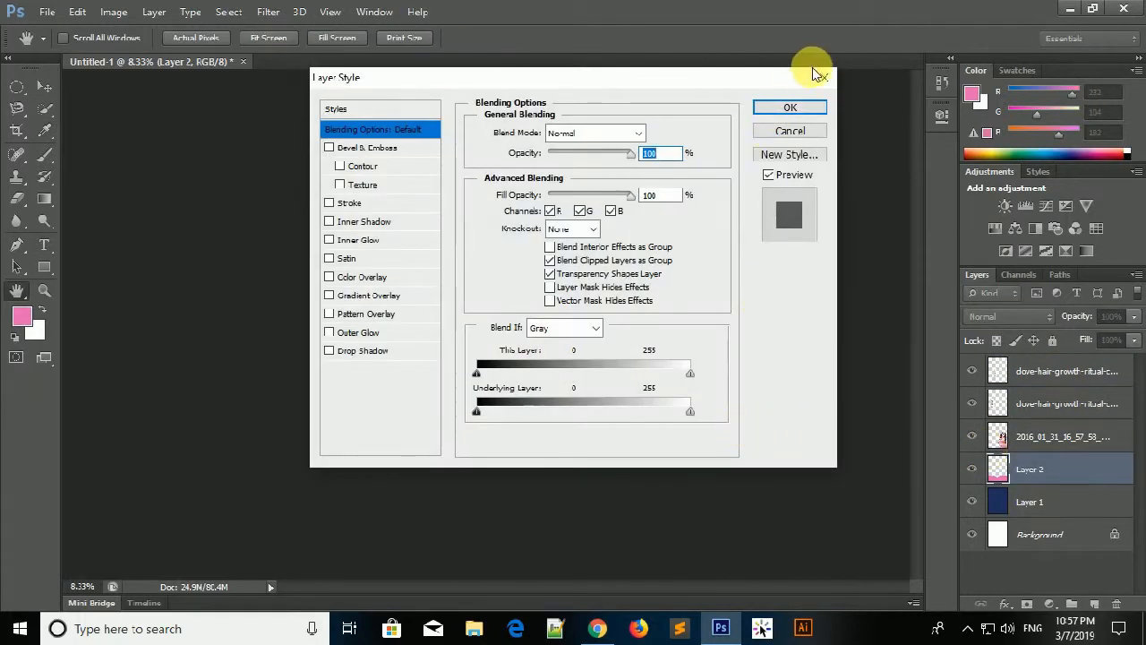
{"action": "key", "text": "Escape"}
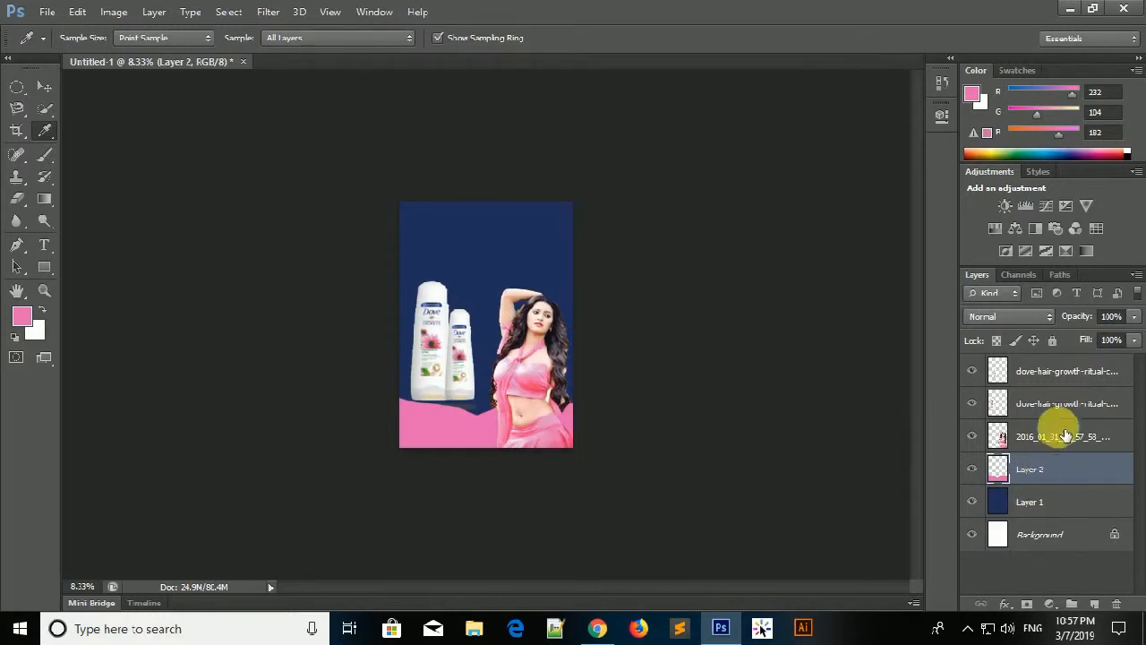
{"action": "left_click_drag", "start_coordinate": [1061, 436], "coordinate": [1058, 474]}
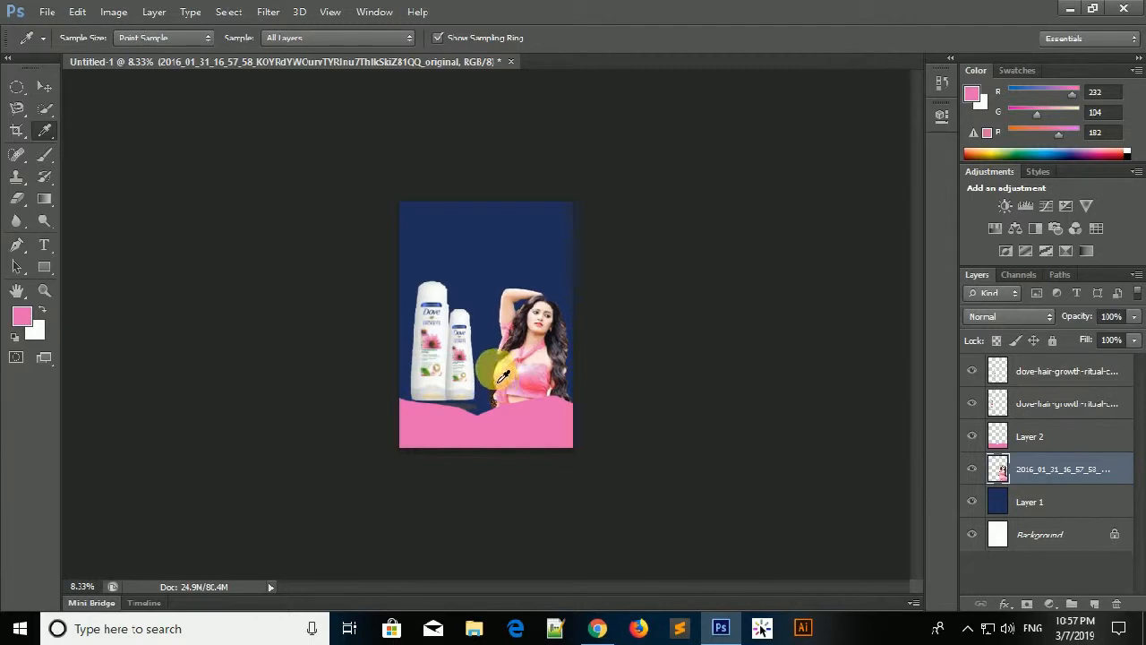
- Move both bottles slightly left and down so their bases stand on the pink wave near the page's left edge
{"action": "left_click", "coordinate": [1066, 383]}
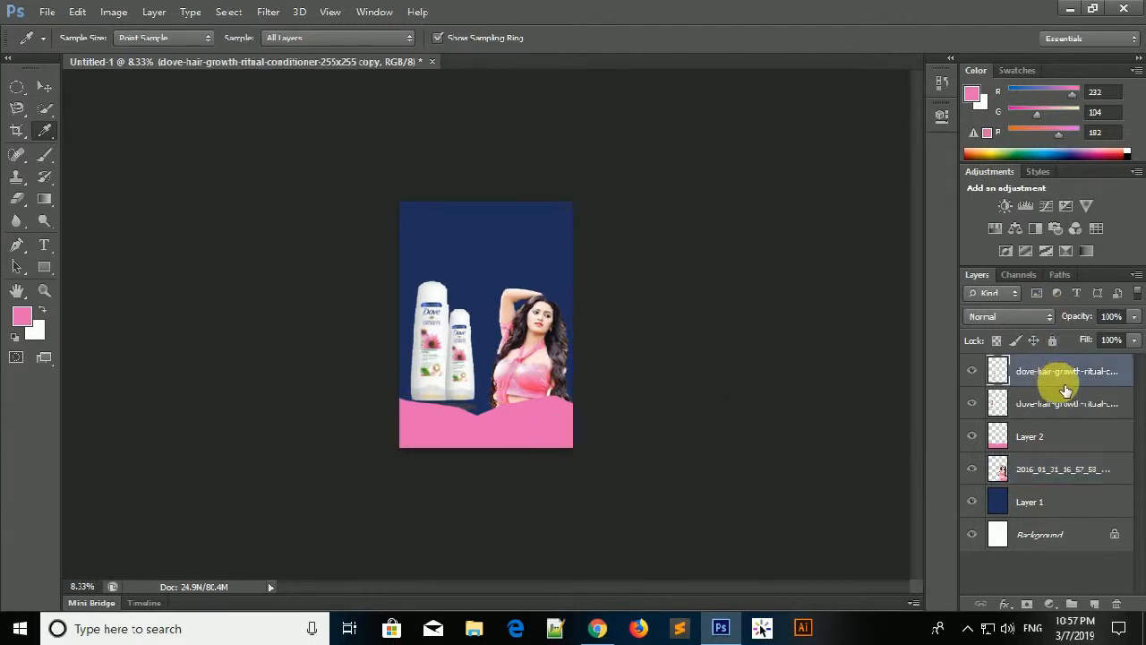
{"action": "left_click", "coordinate": [1072, 415], "text": "shift"}
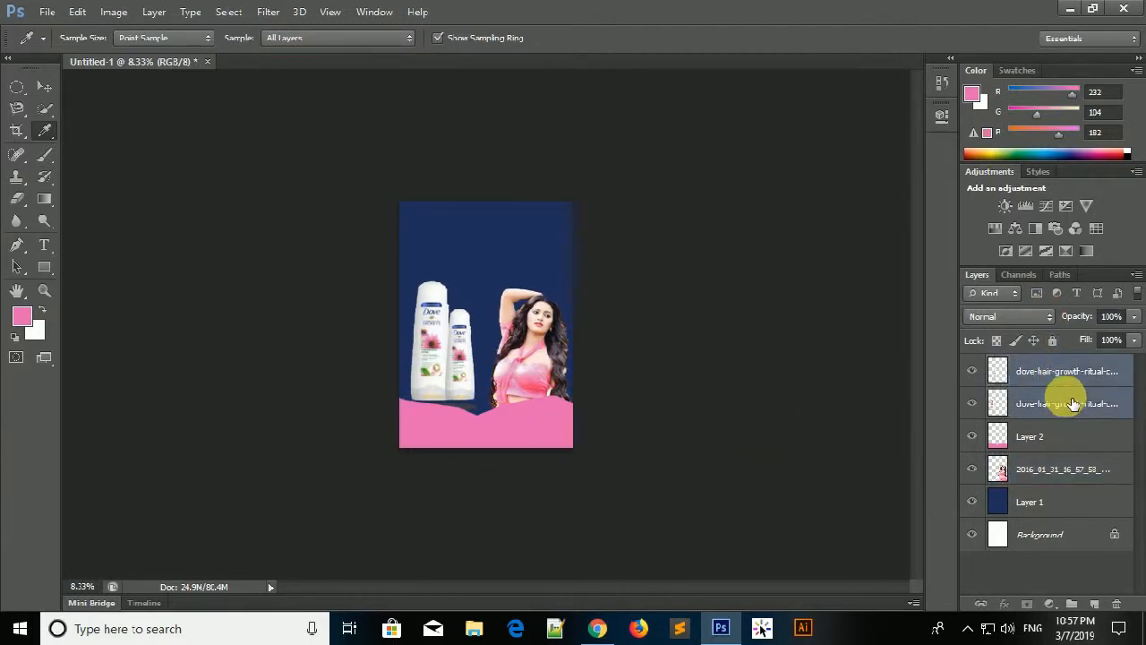
{"action": "left_click", "coordinate": [1064, 403]}
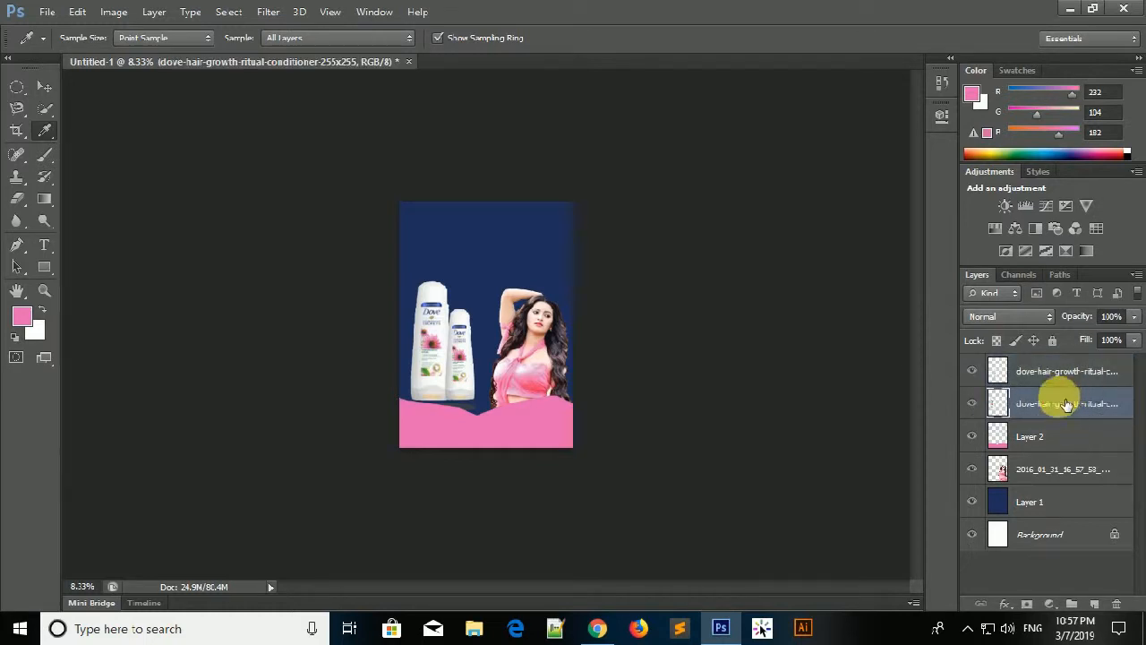
{"action": "left_click", "coordinate": [609, 313]}
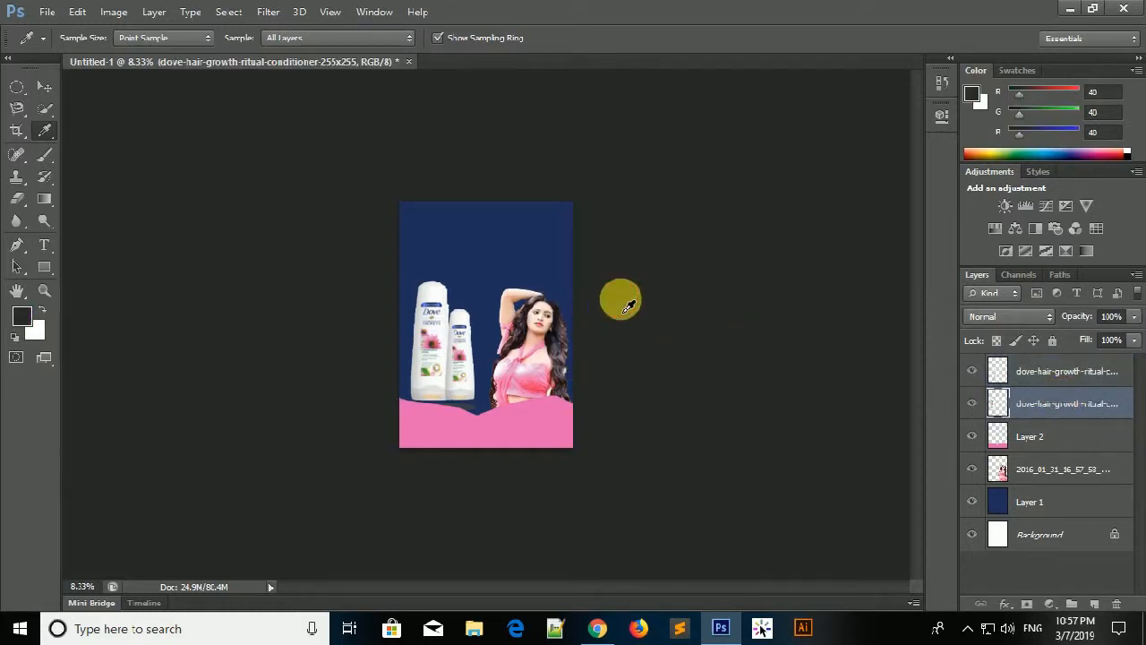
{"action": "left_click", "coordinate": [43, 86]}
{"action": "left_click_drag", "start_coordinate": [431, 331], "coordinate": [454, 399]}
{"action": "left_click", "coordinate": [1047, 374]}
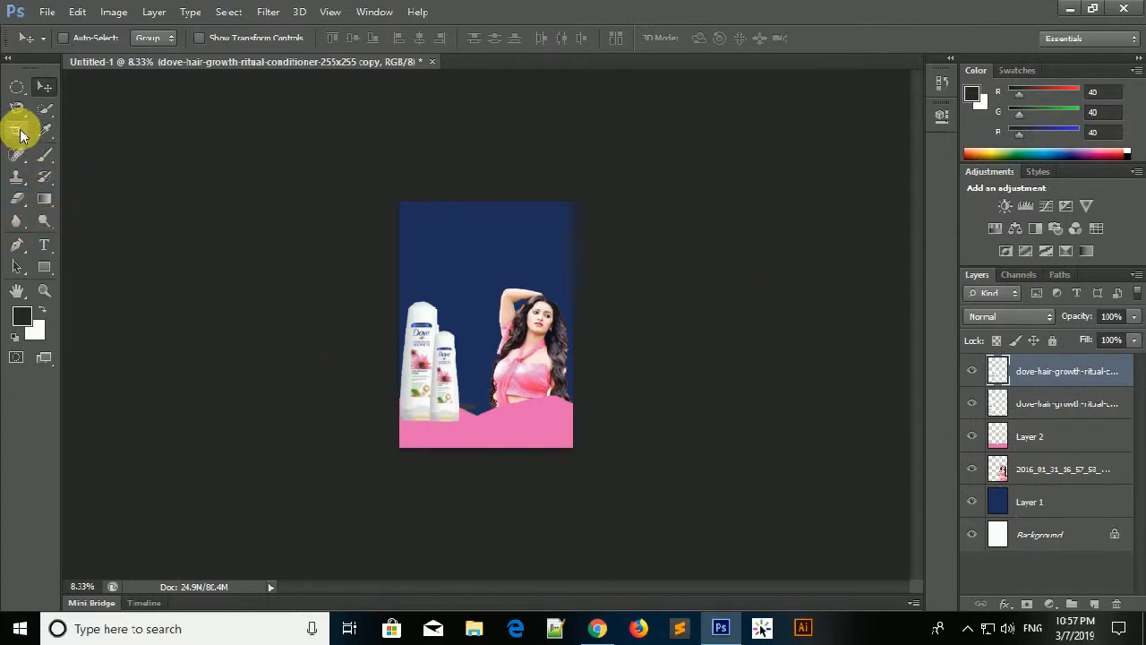
- Add the text "bast" on the blue background above the bottles in Myriad Hebrew Regular at 50 pt
{"action": "left_click", "coordinate": [44, 245]}
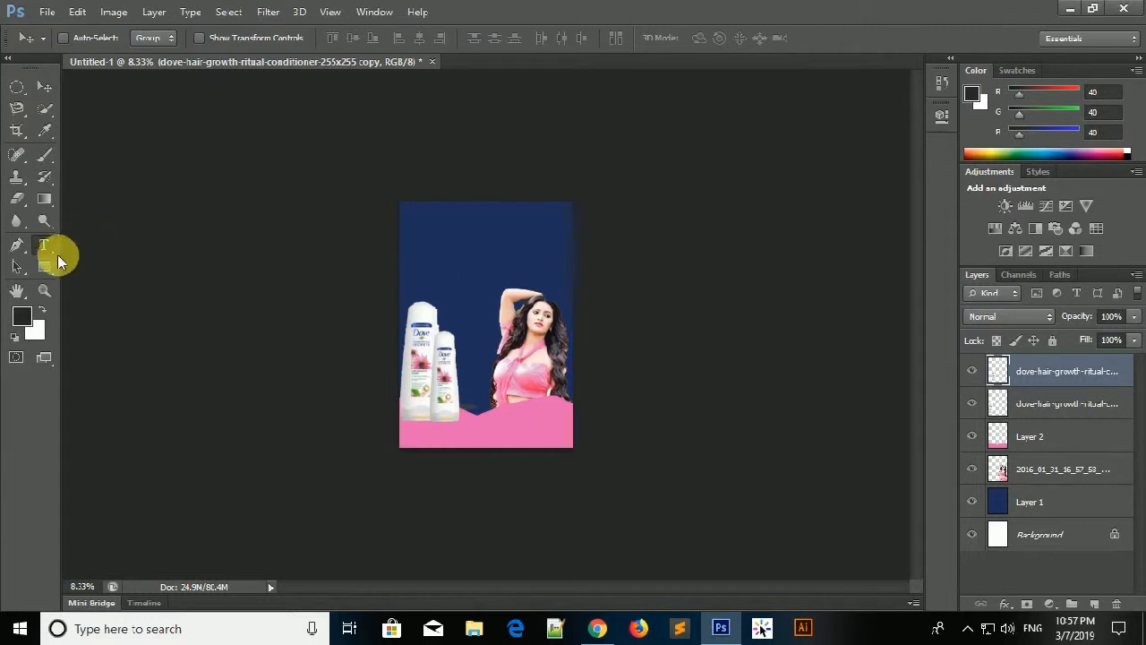
{"action": "left_click", "coordinate": [471, 265]}
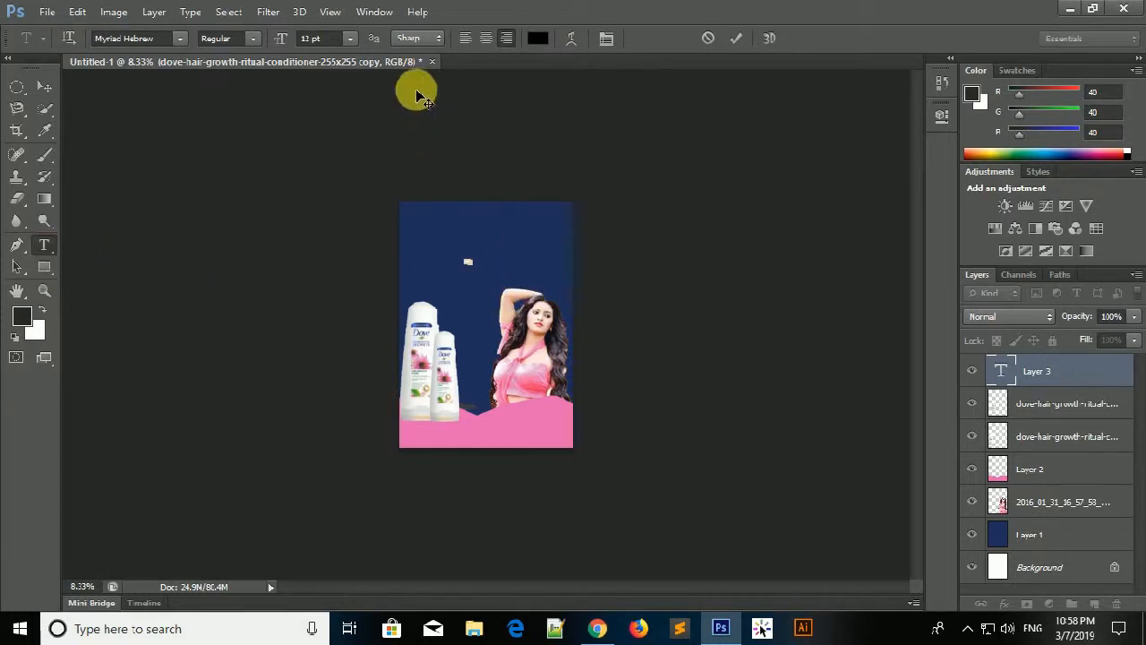
{"action": "left_click", "coordinate": [350, 38]}
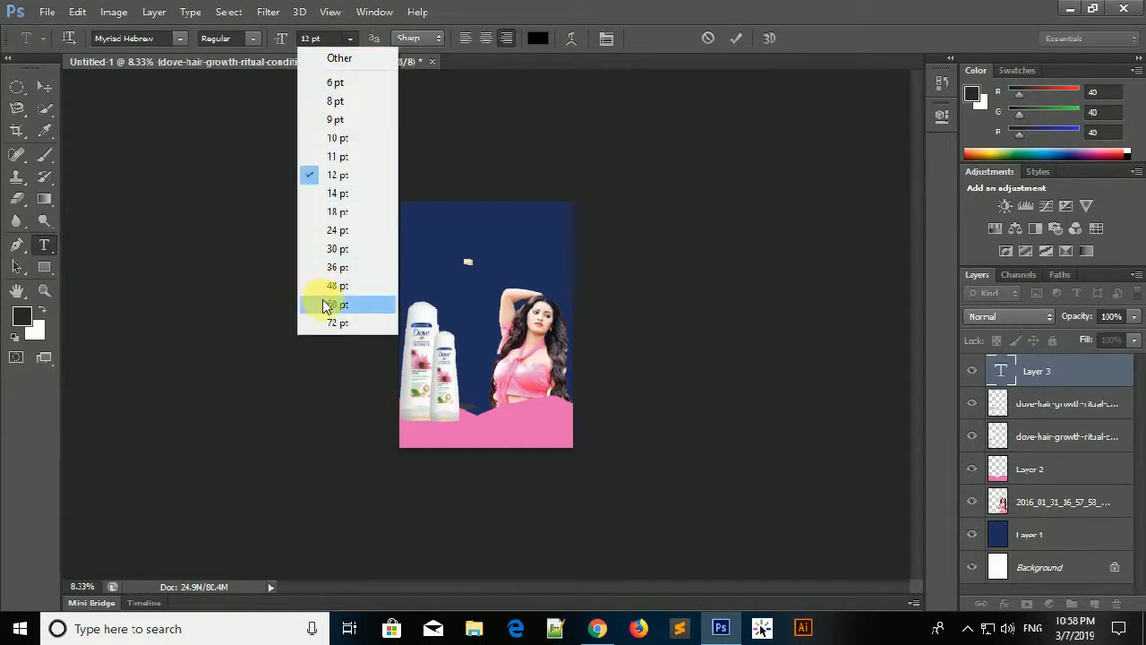
{"action": "left_click", "coordinate": [345, 287]}
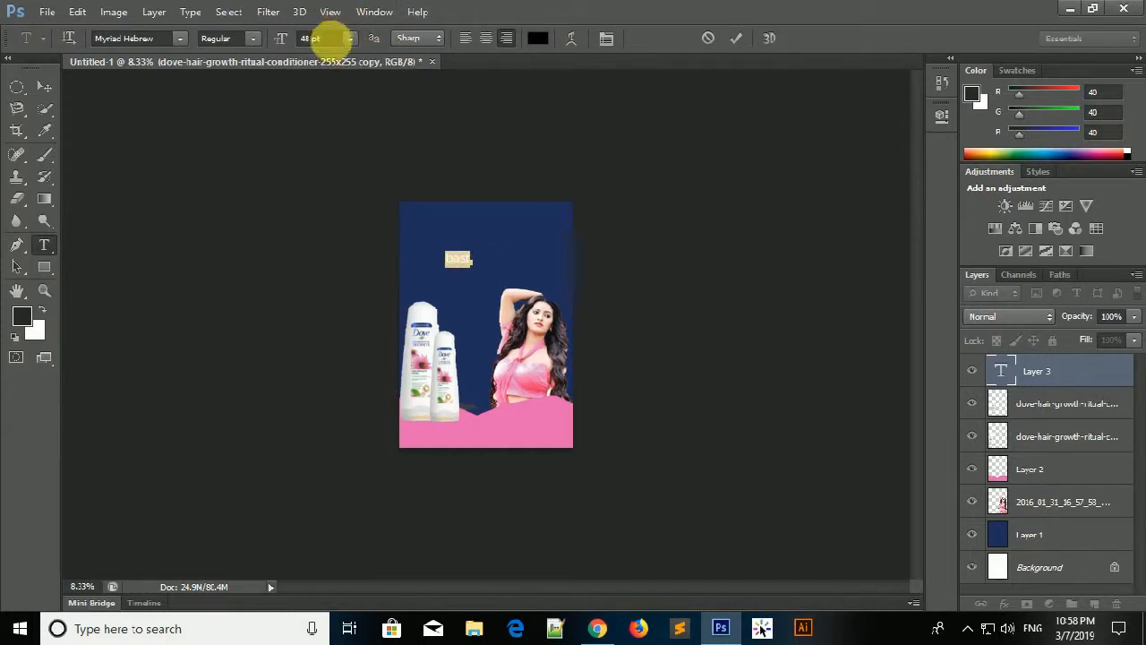
{"action": "left_click", "coordinate": [318, 38]}
{"action": "type", "text": "50"}
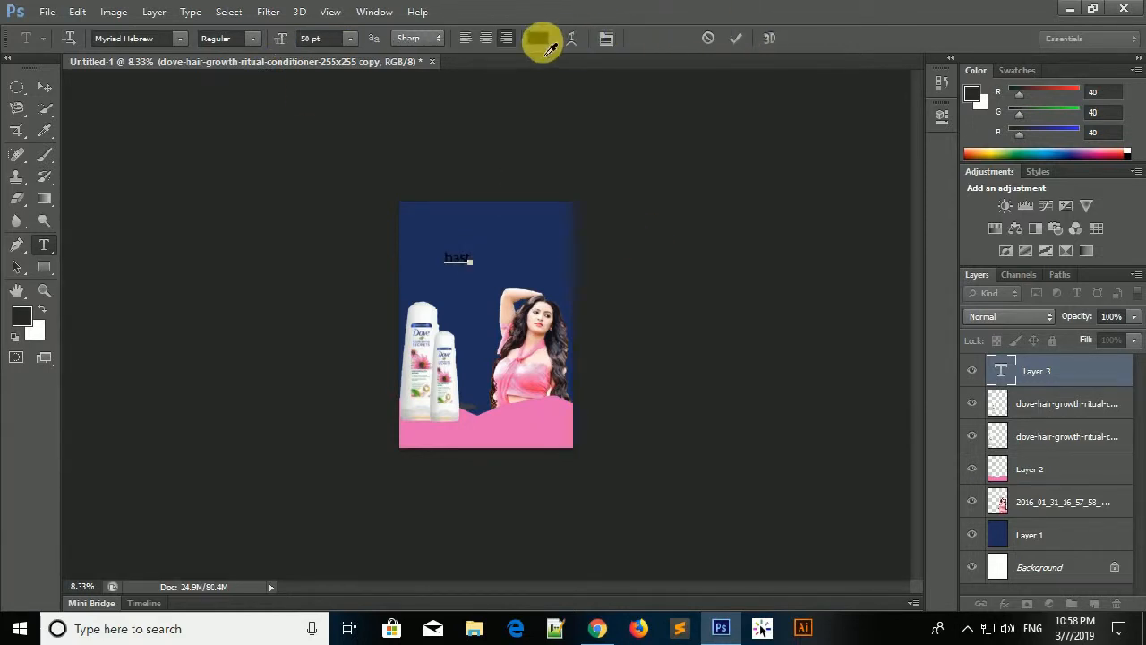
- Set the colour of the "bast" text to dark red #a22d2d and commit the text
{"action": "left_click", "coordinate": [542, 40]}
{"action": "left_click", "coordinate": [503, 229]}
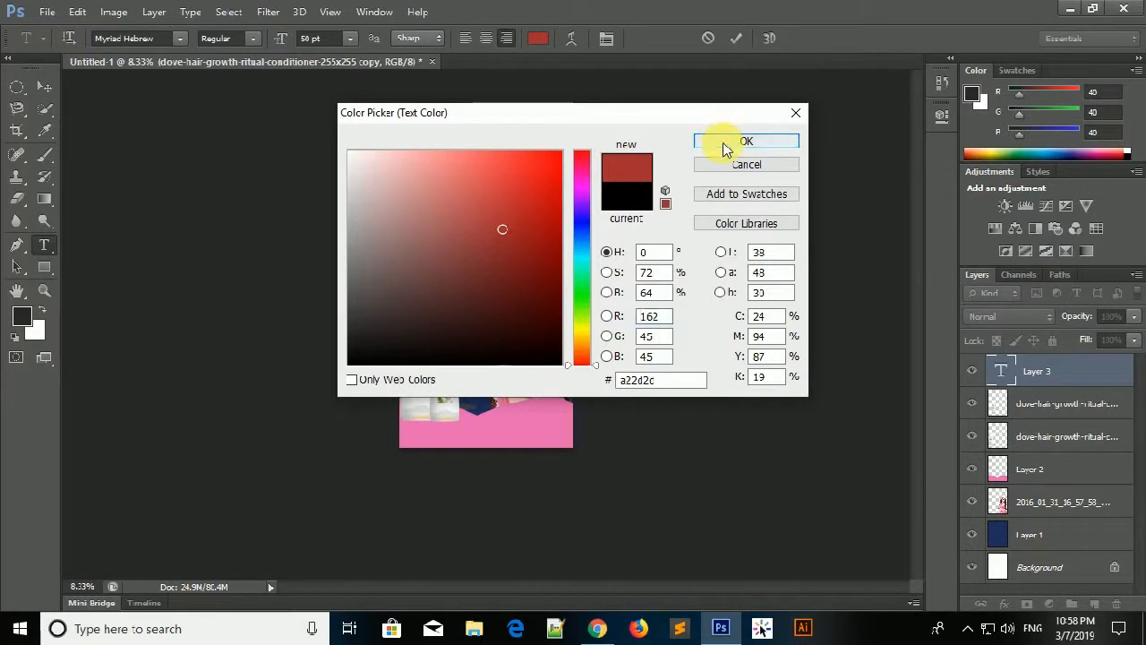
{"action": "left_click", "coordinate": [725, 143]}
{"action": "left_click", "coordinate": [737, 38]}
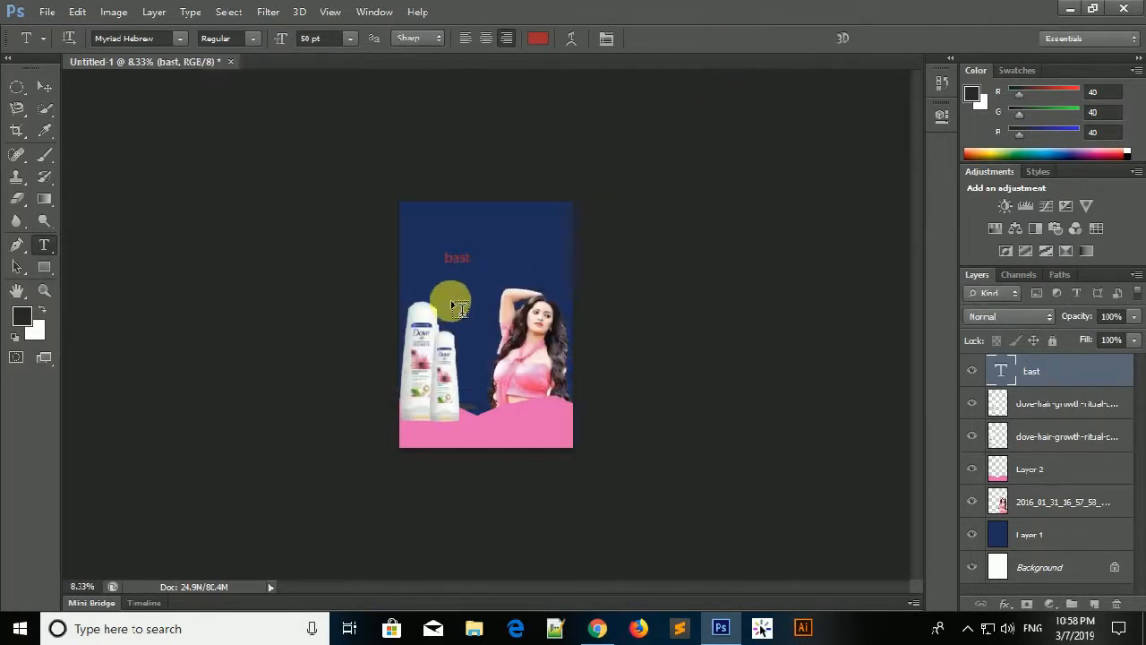
- Scale the "bast" text up to about 401% and move it down onto the pink wave
{"action": "left_click", "coordinate": [44, 86]}
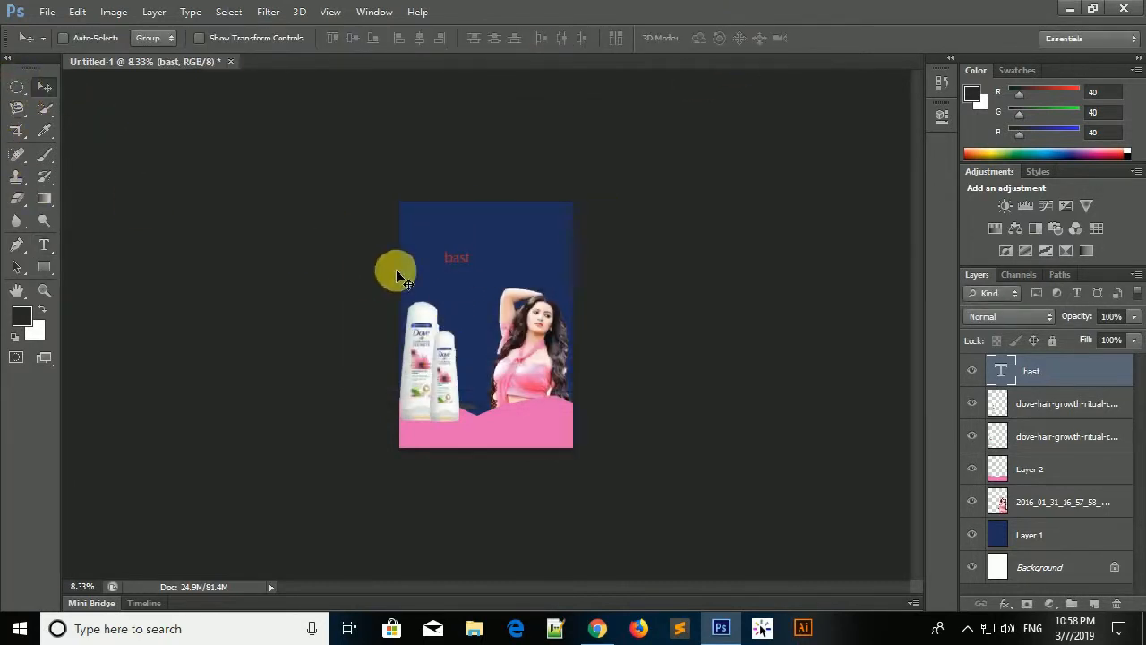
{"action": "left_click_drag", "start_coordinate": [450, 257], "coordinate": [457, 272]}
{"action": "key", "text": "ctrl+t"}
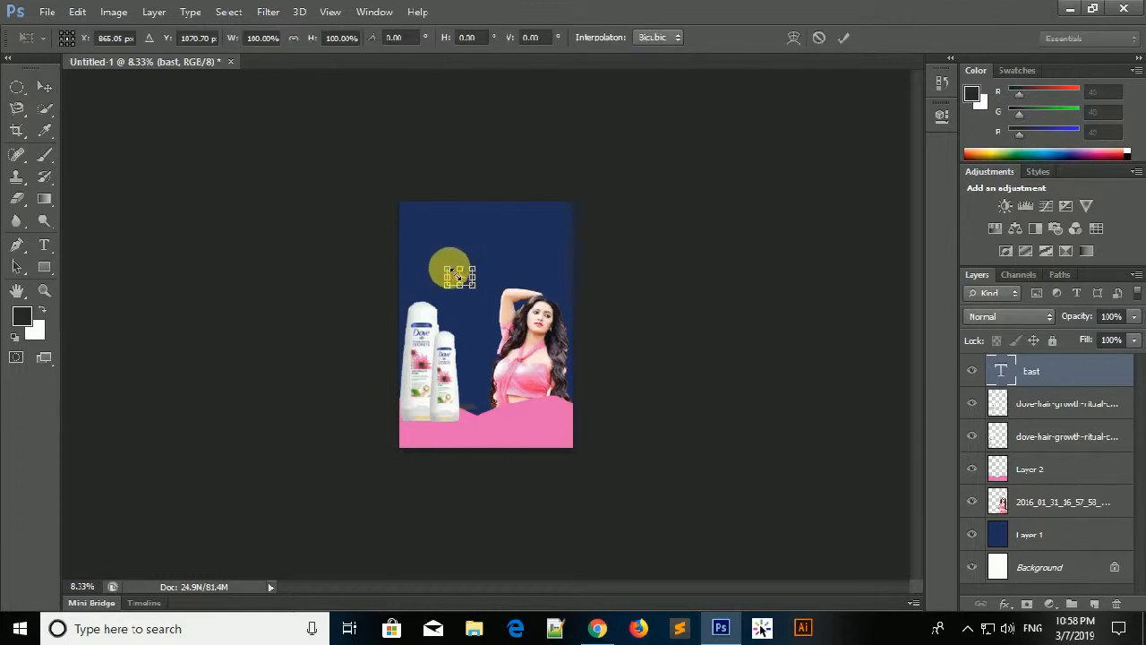
{"action": "left_click_drag", "start_coordinate": [446, 268], "coordinate": [409, 244]}
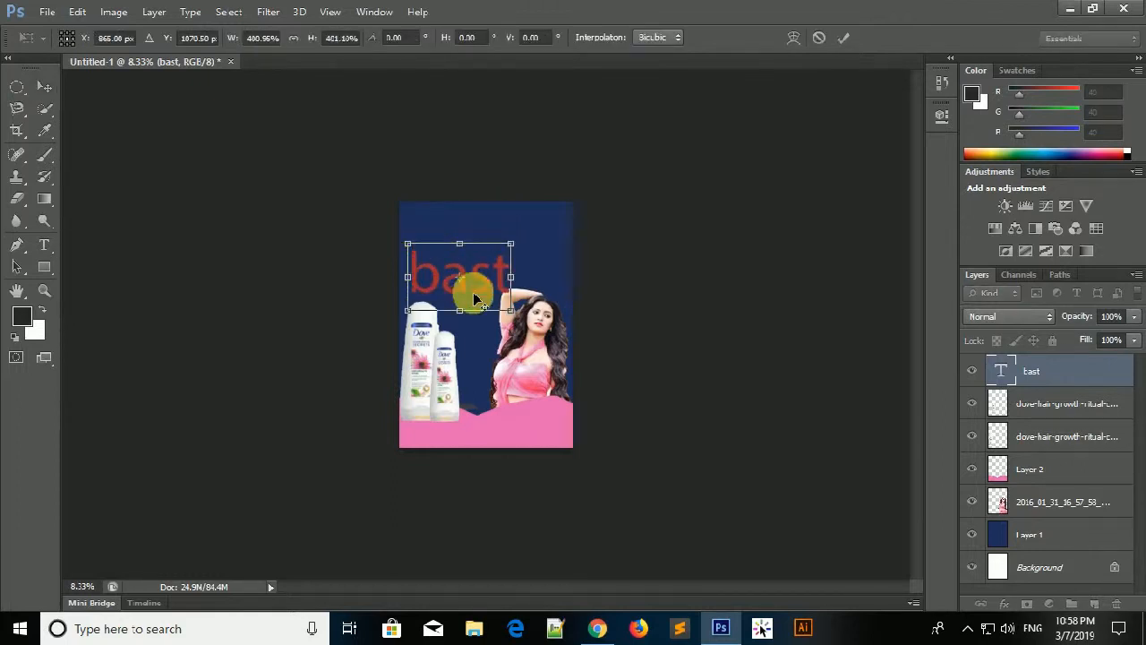
{"action": "left_click", "coordinate": [845, 38]}
{"action": "left_click_drag", "start_coordinate": [486, 274], "coordinate": [491, 415]}
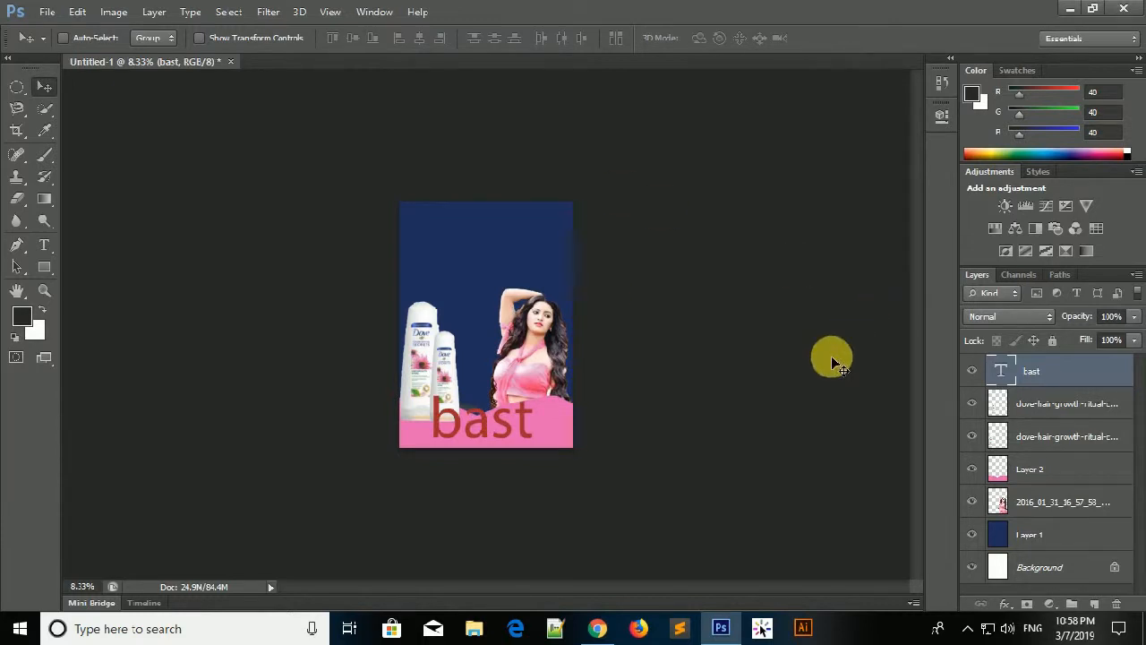
- Save the document to the Desktop as Untitled-1.psd in Photoshop format with layers kept
{"action": "left_click", "coordinate": [49, 12]}
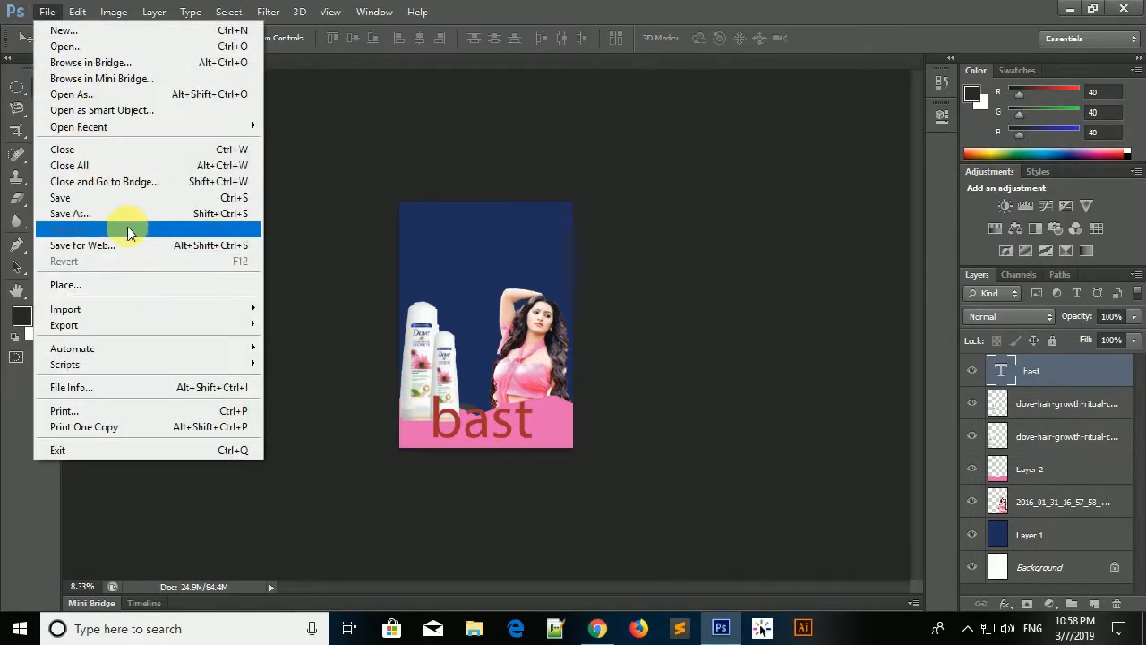
{"action": "left_click", "coordinate": [132, 198]}
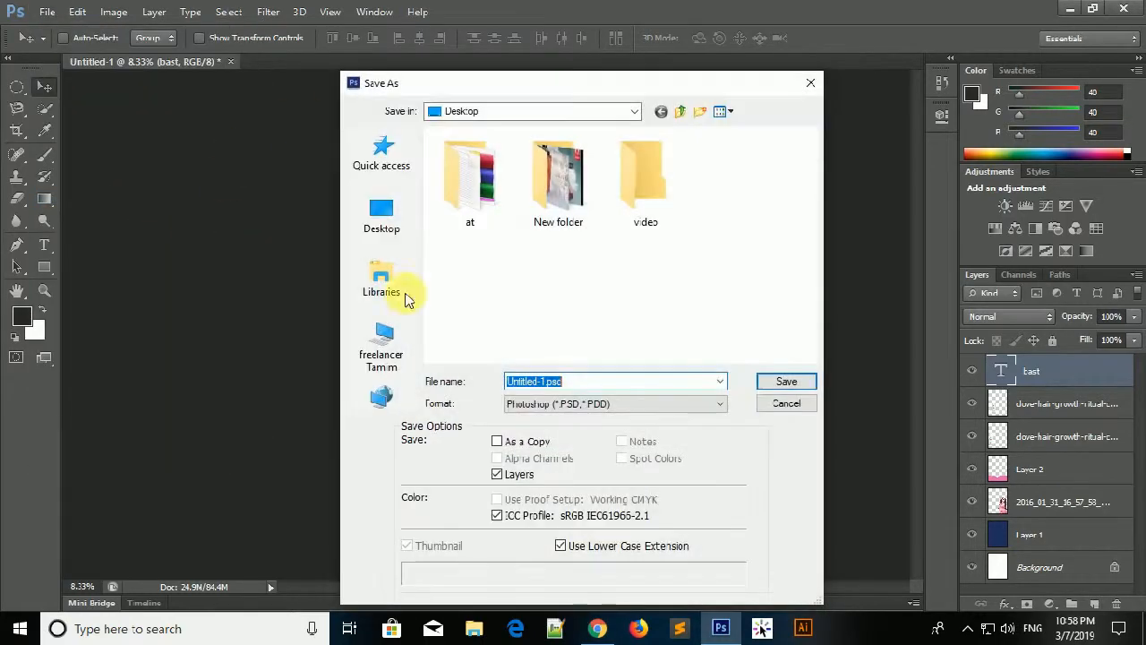
{"action": "left_click", "coordinate": [382, 215]}
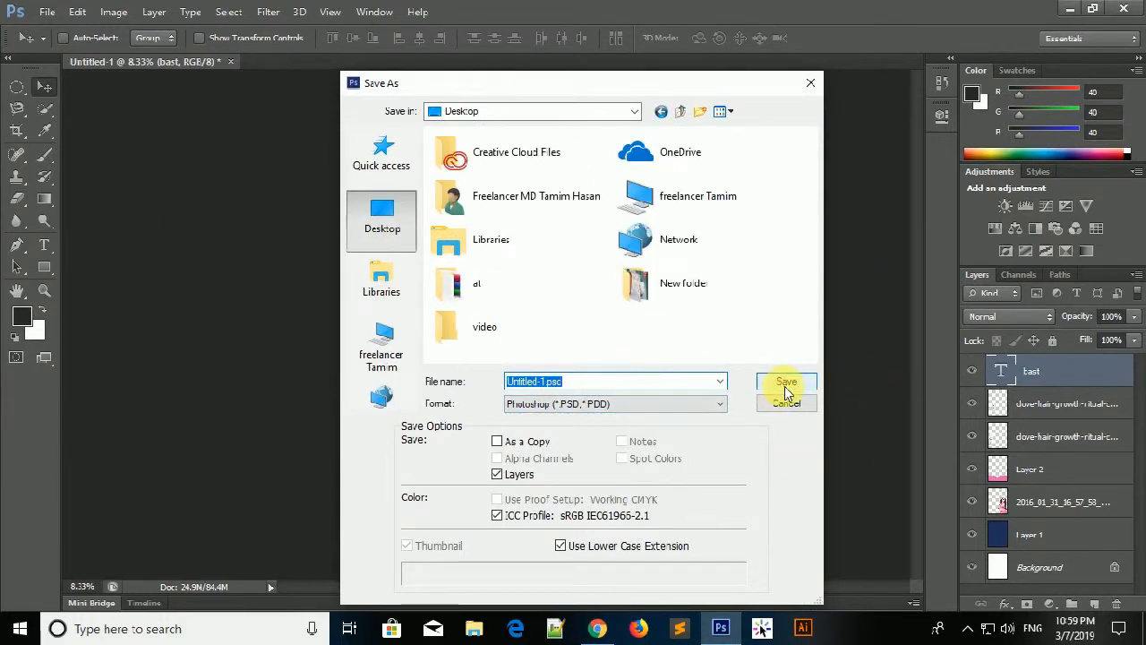
{"action": "left_click", "coordinate": [786, 385]}
{"action": "left_click", "coordinate": [775, 184]}
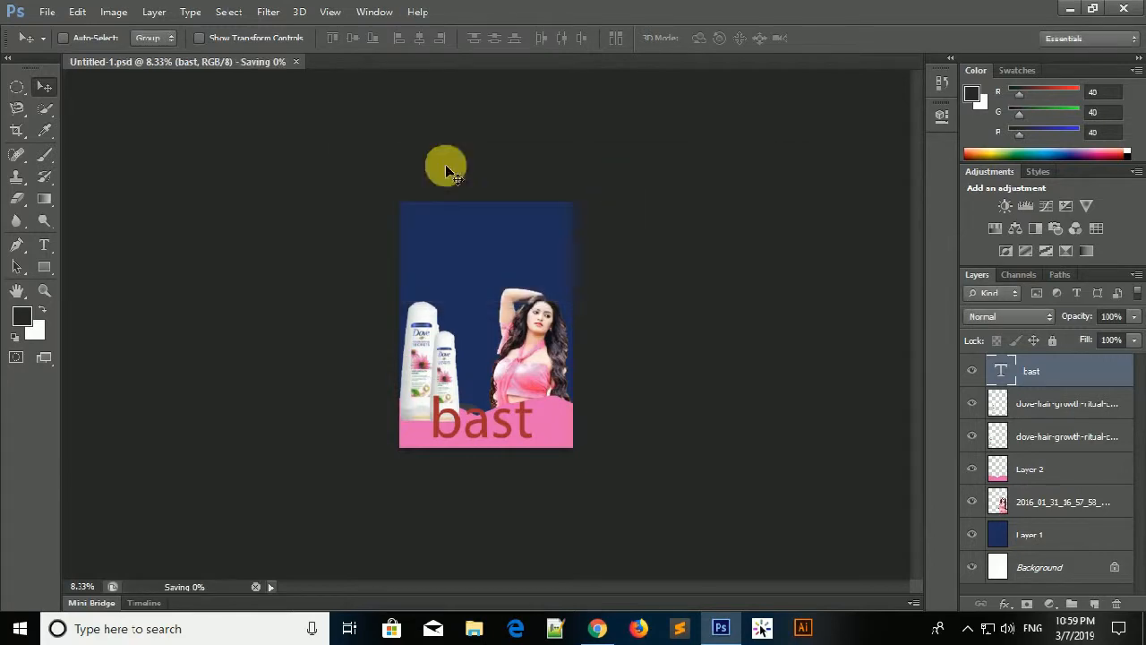
- Save a copy of the advertisement to the Desktop as Untitled-1.jpg in JPEG format with High quality and Baseline ("Standard") encoding
{"action": "left_click", "coordinate": [45, 12]}
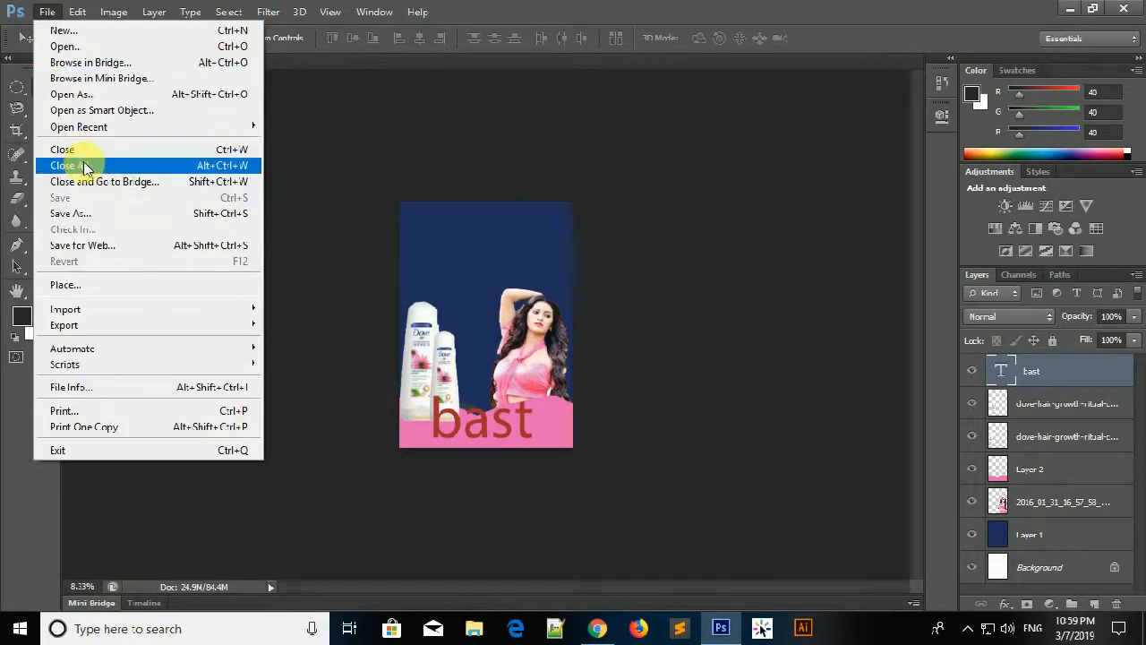
{"action": "left_click", "coordinate": [105, 215]}
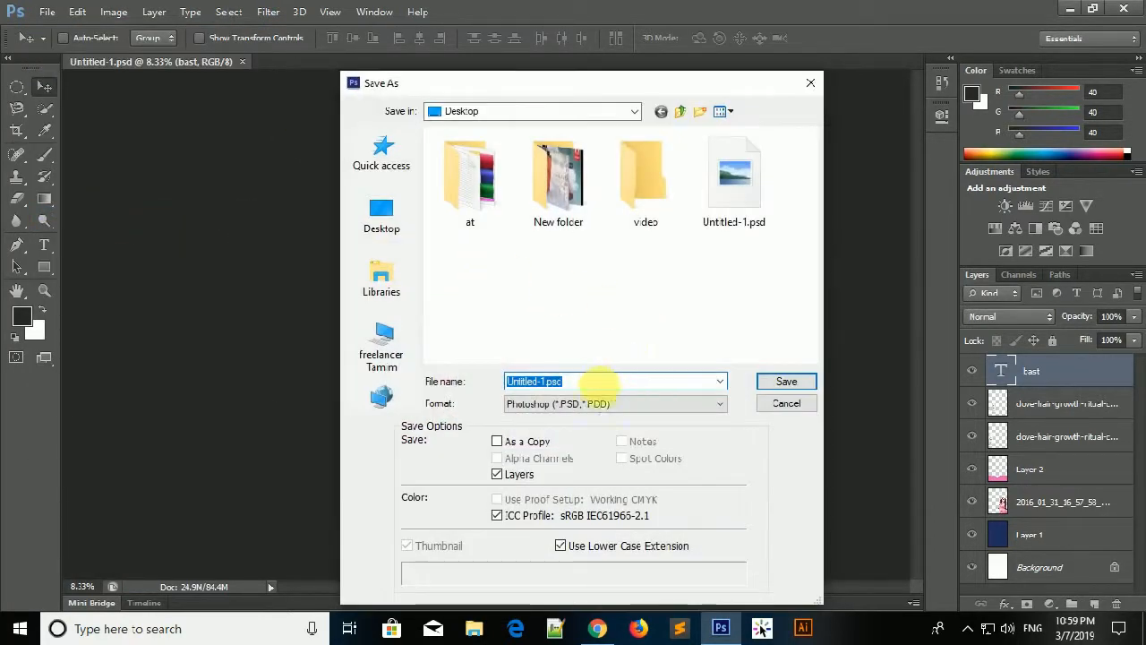
{"action": "left_click", "coordinate": [587, 407]}
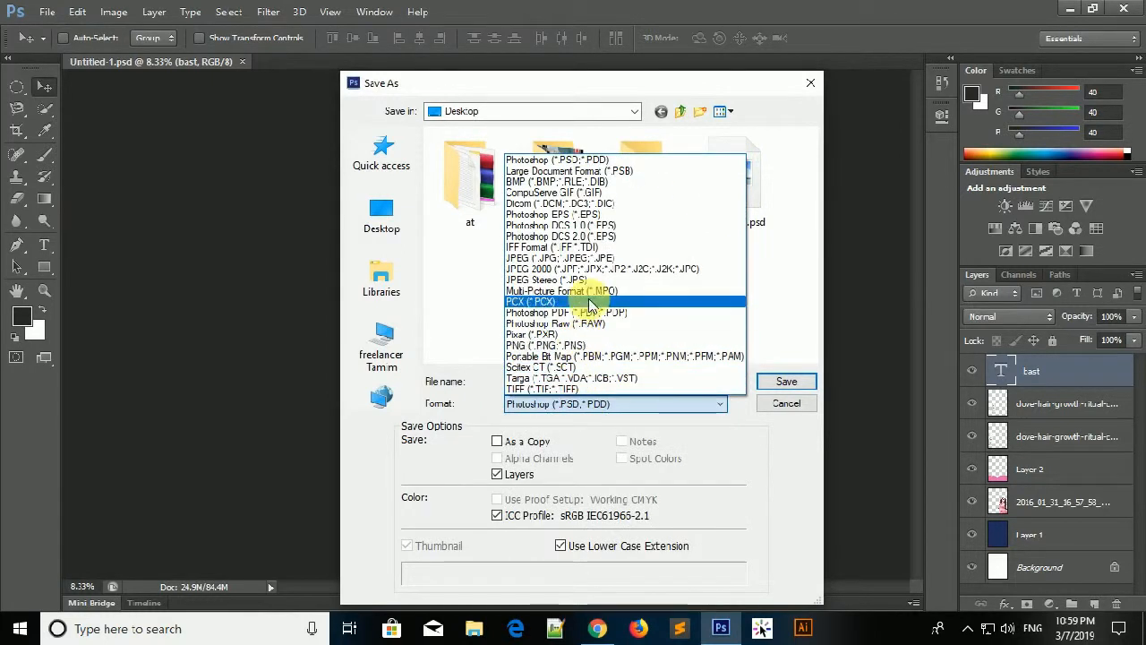
{"action": "left_click", "coordinate": [599, 259]}
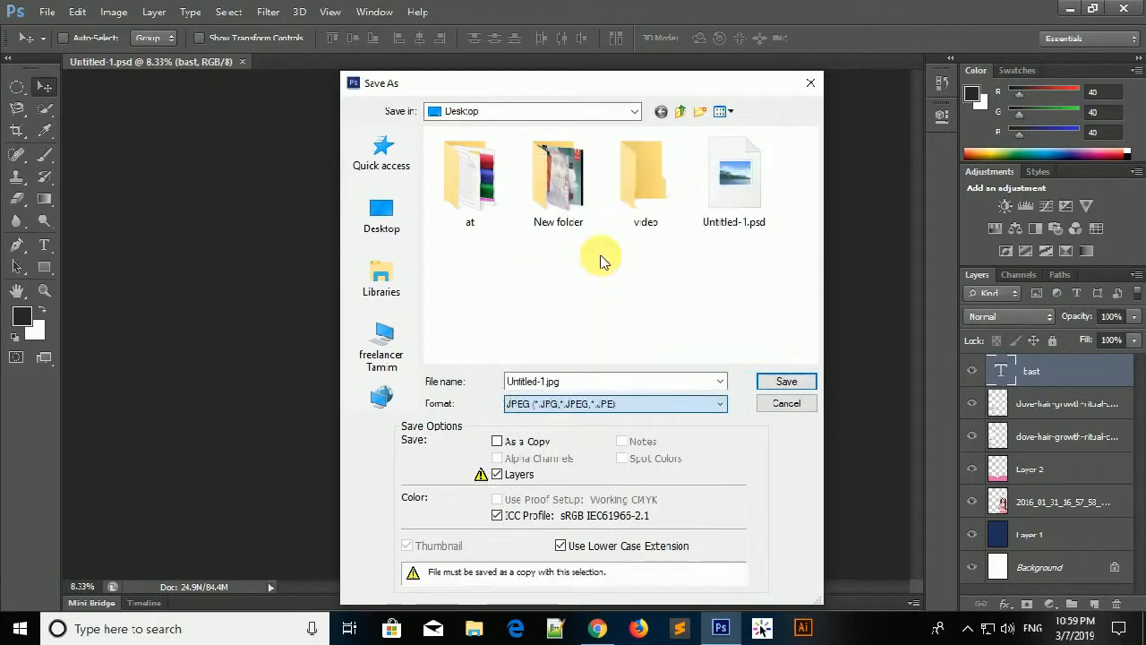
{"action": "left_click", "coordinate": [781, 383]}
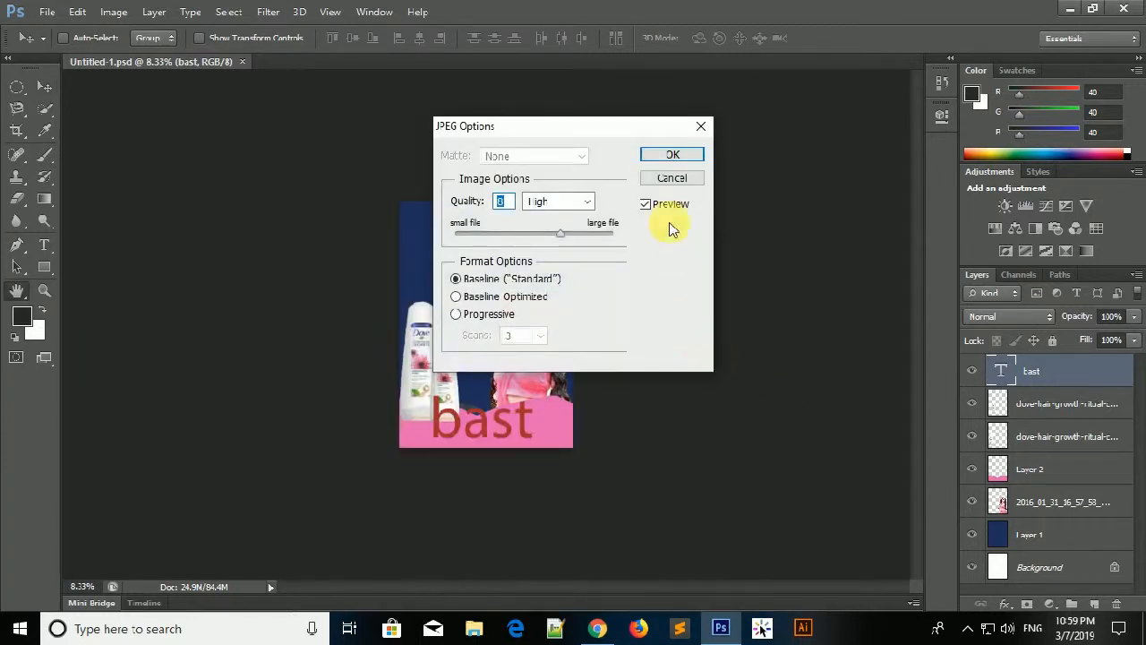
{"action": "left_click", "coordinate": [670, 156]}
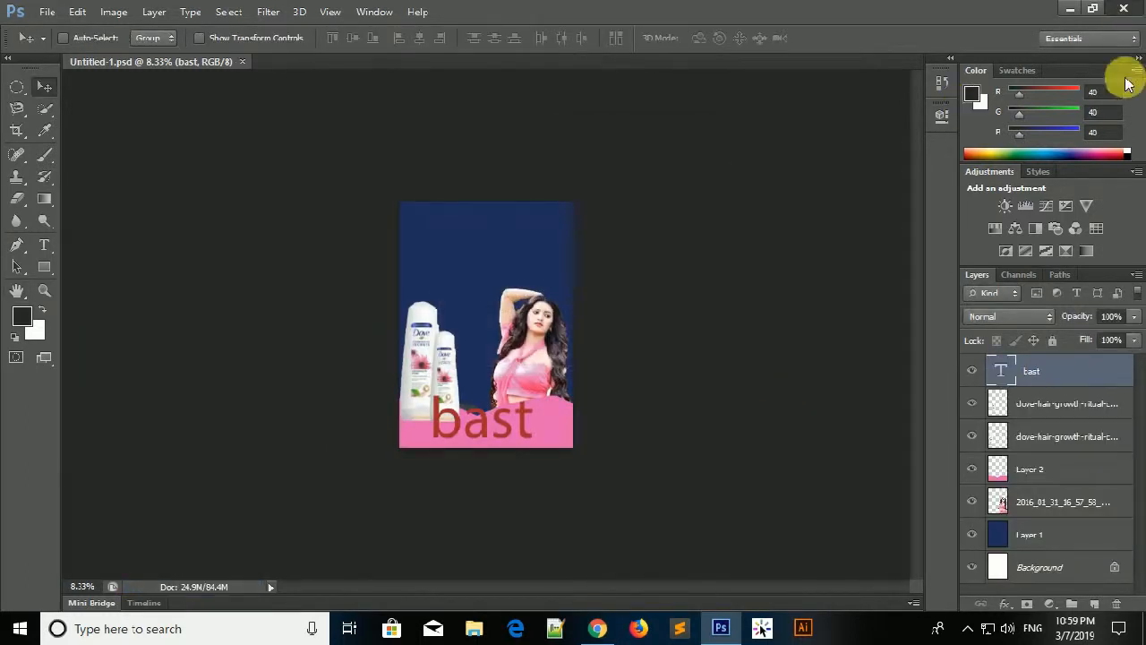
- Switch to the Windows desktop and move the Untitled-1.psd and Untitled-1.jpg files together away from the shortcut icons towards the middle
{"action": "left_click", "coordinate": [721, 627]}
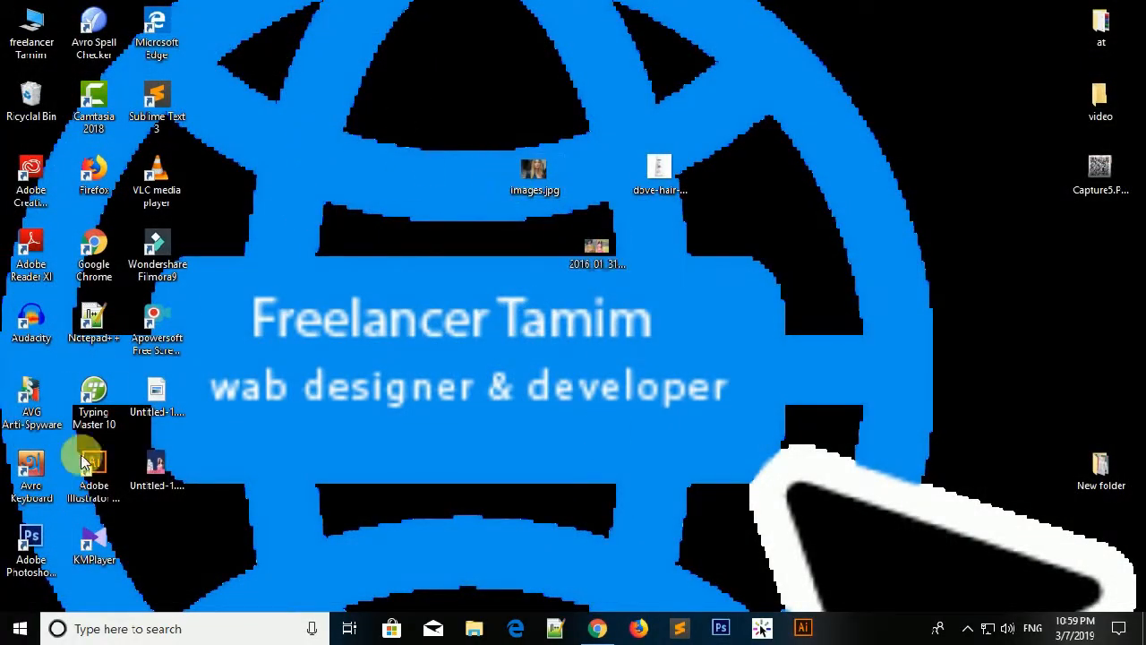
{"action": "left_click_drag", "start_coordinate": [225, 369], "coordinate": [407, 309]}
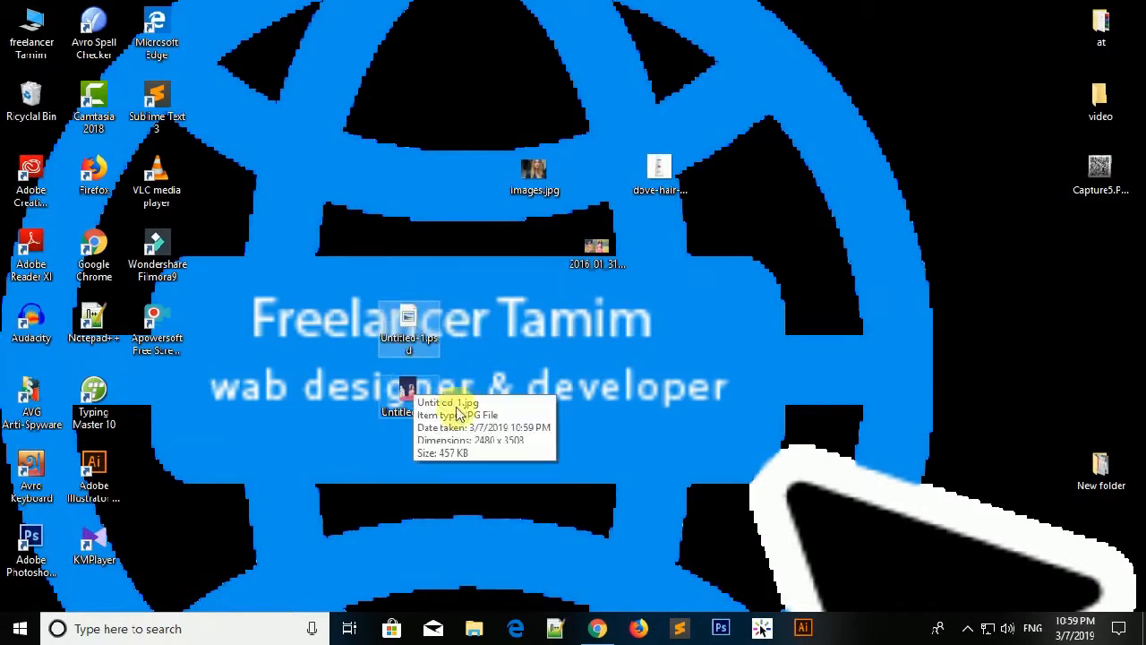
{"action": "left_click", "coordinate": [578, 350]}
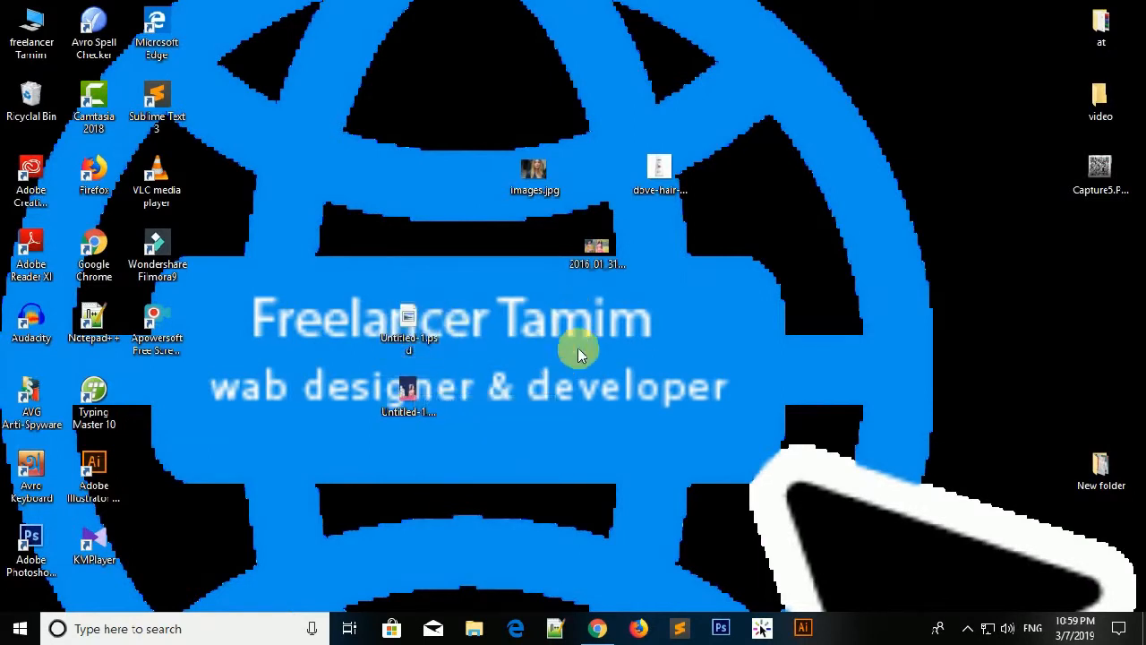
- Open Untitled-1.jpg from the desktop in Photos to examine the exported advertisement, and close the viewer
{"action": "double_click", "coordinate": [405, 403]}
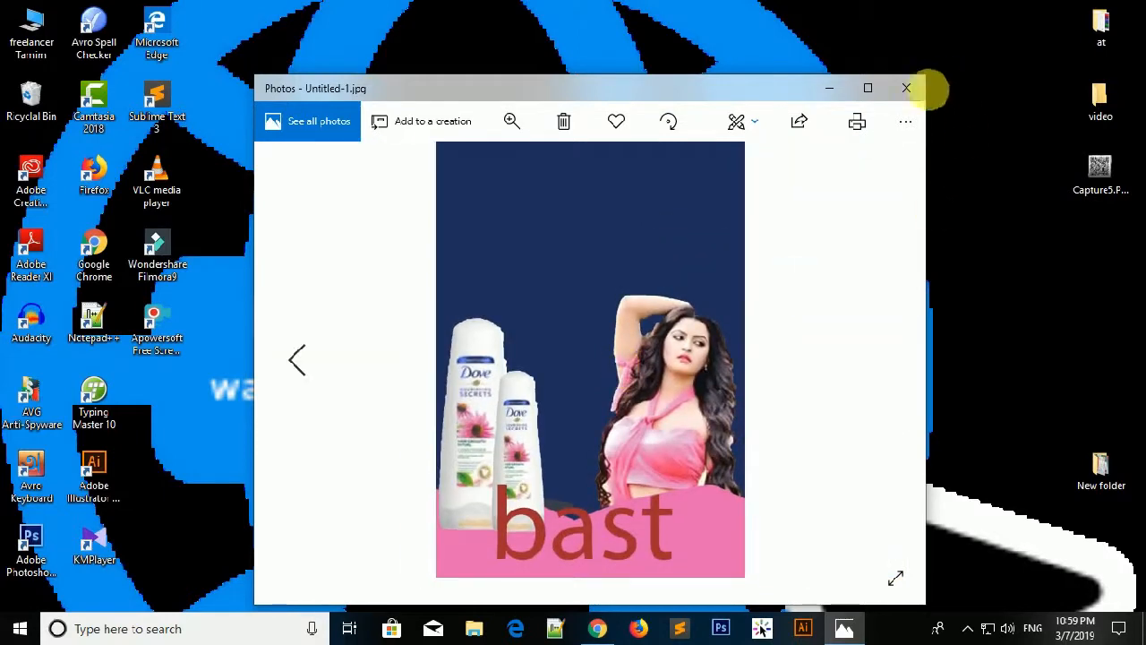
{"action": "left_click", "coordinate": [906, 88]}
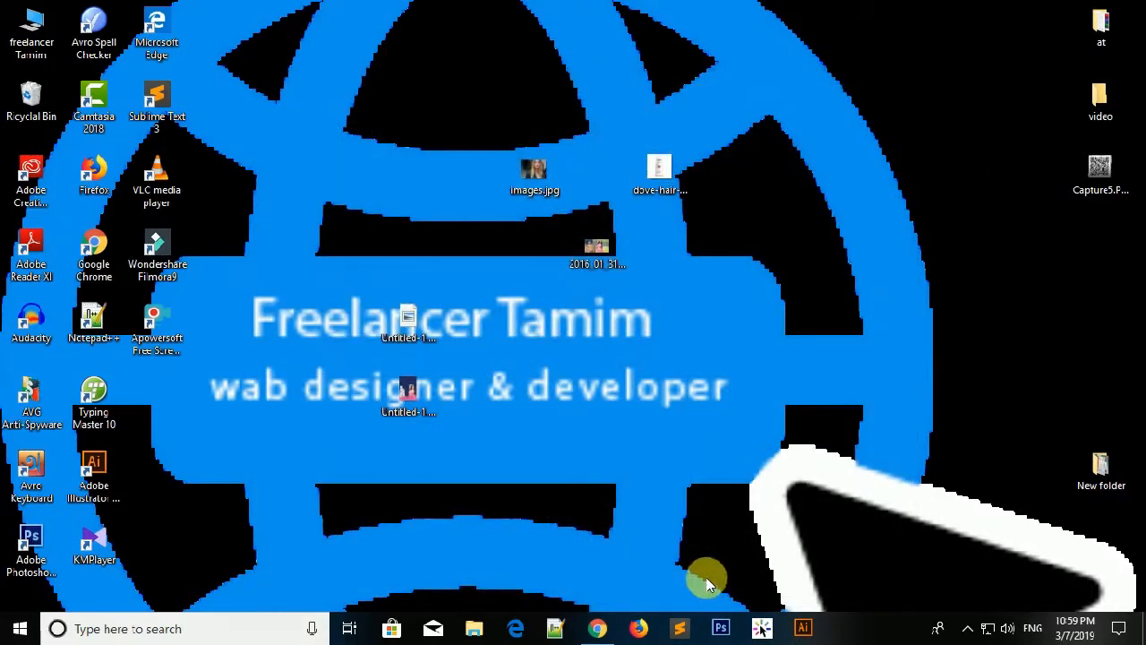